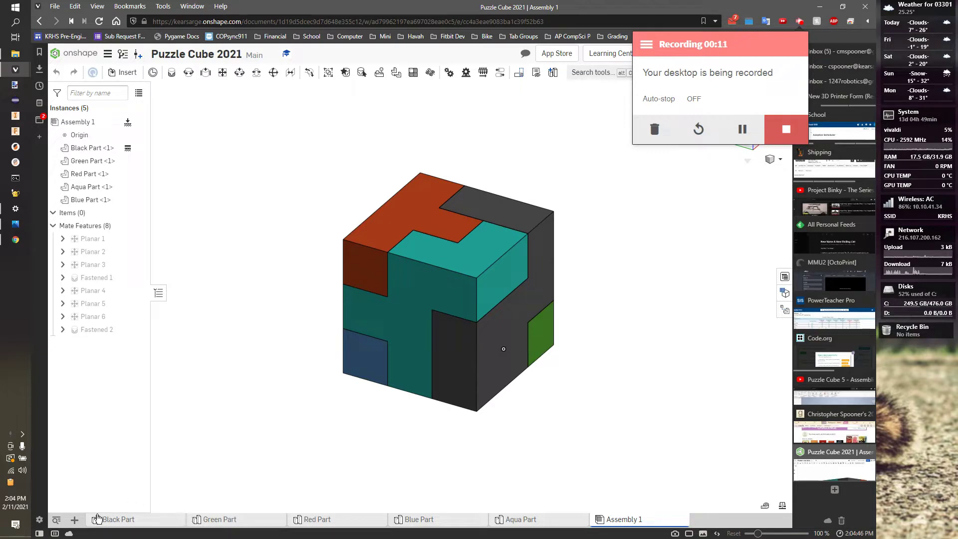
Create a new part studio in the Puzzle Cube 2021 document.
click(75, 519)
click(129, 450)
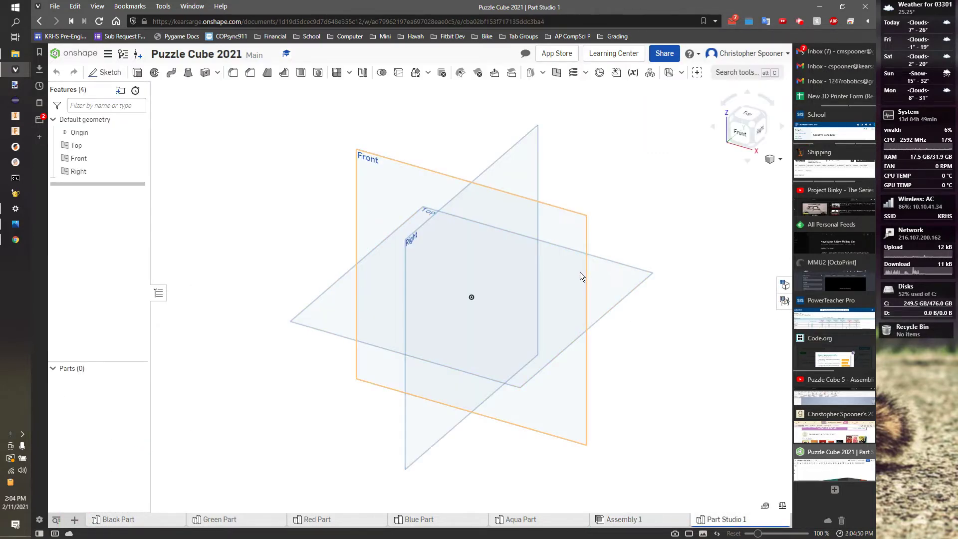
Switch to the Photos app to examine the isometric drawing of the cube's coloured layers, and return to Onshape.
key(alt+Tab)
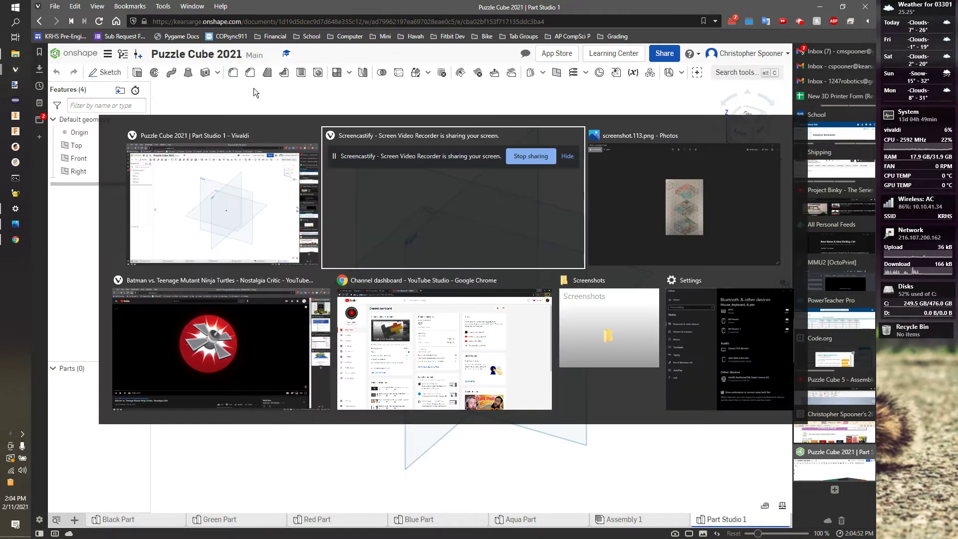
key(alt+Tab)
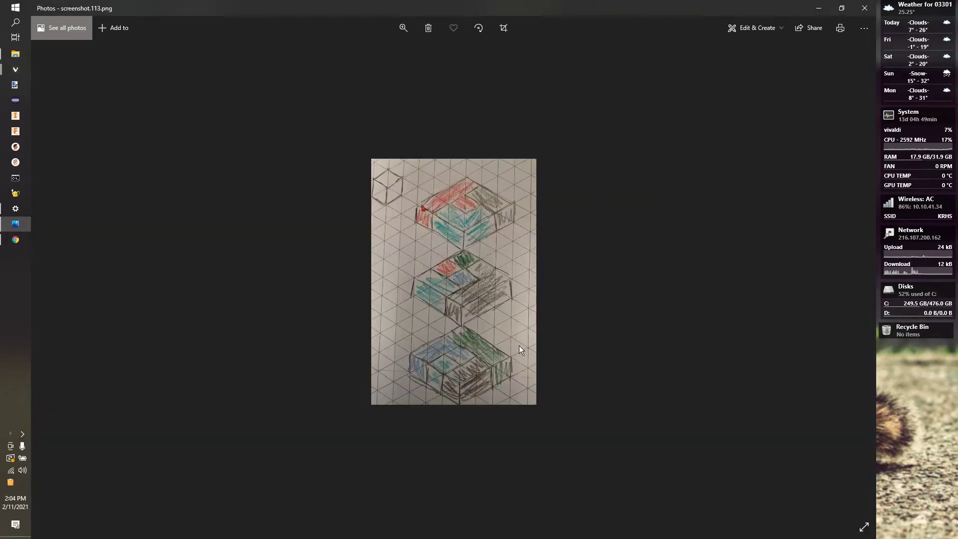
key(alt+Tab)
key(alt+Tab)
key(alt+Tab)
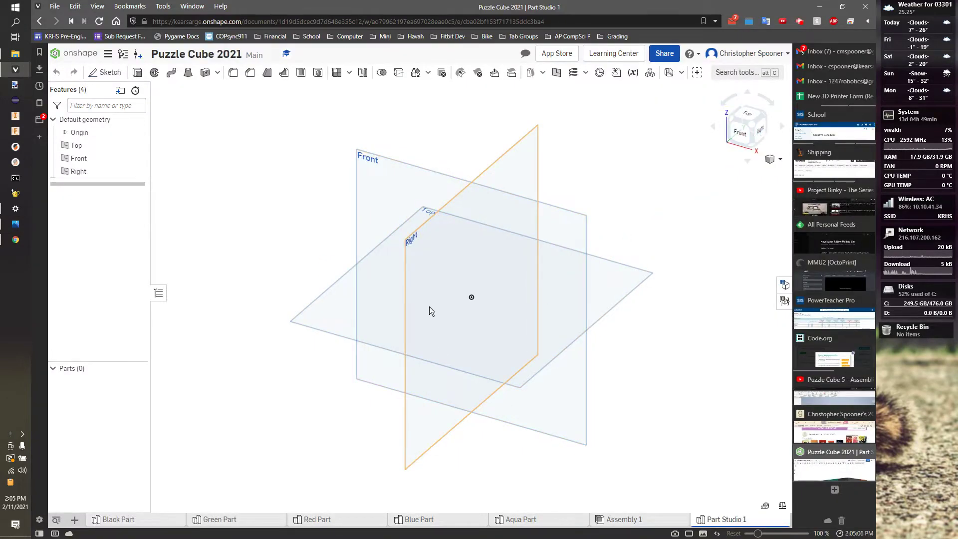
key(alt+Tab)
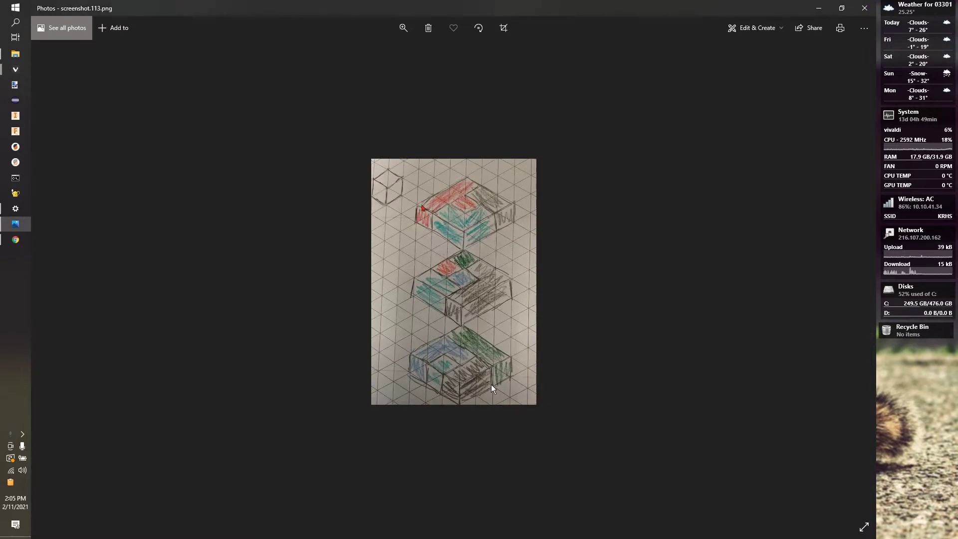
key(alt+Tab)
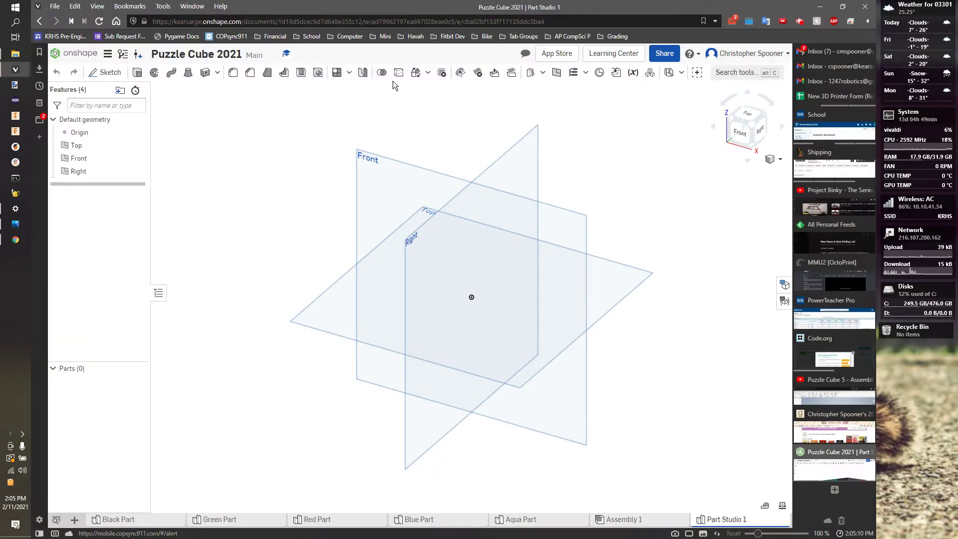
Start a sketch on the Right plane and check the black piece's shape in the reference drawing.
click(116, 75)
click(408, 241)
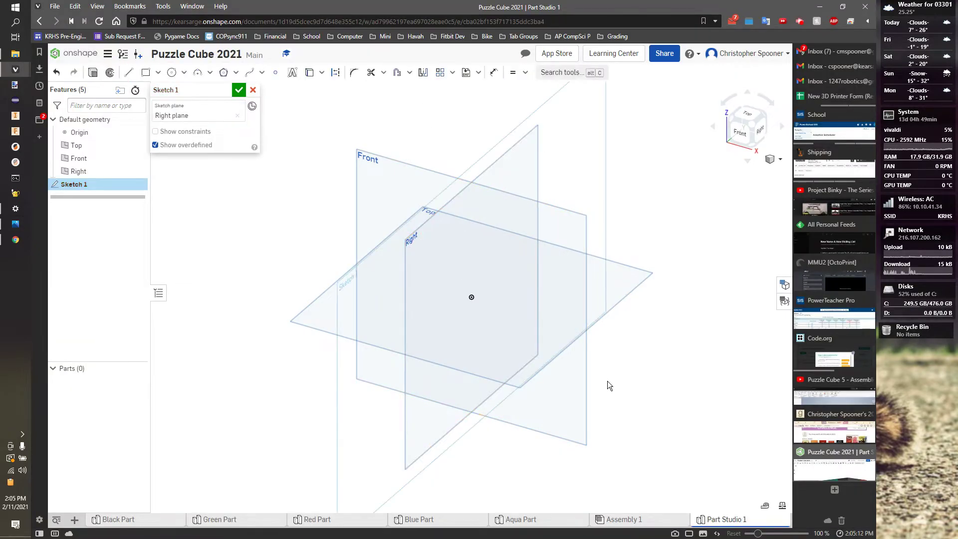
click(759, 129)
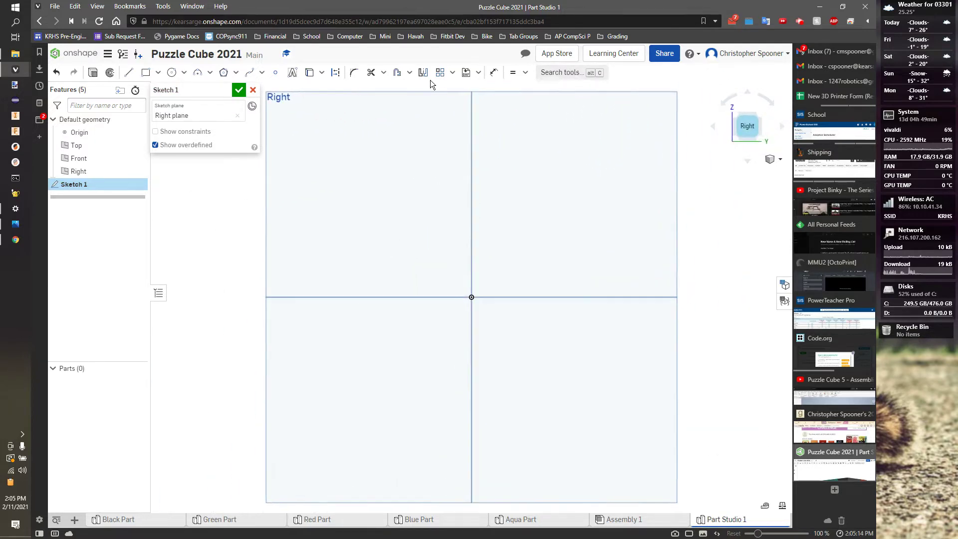
key(alt+Tab)
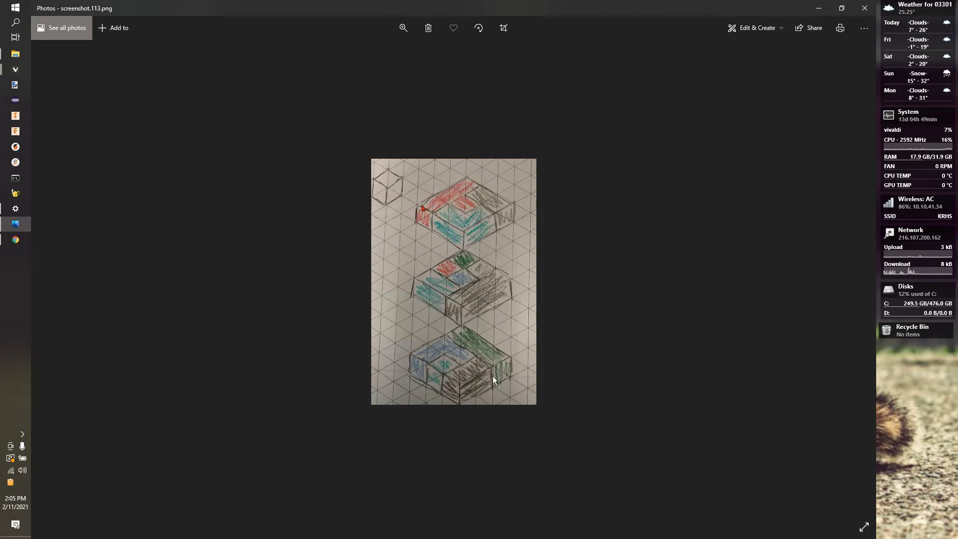
key(alt+Tab)
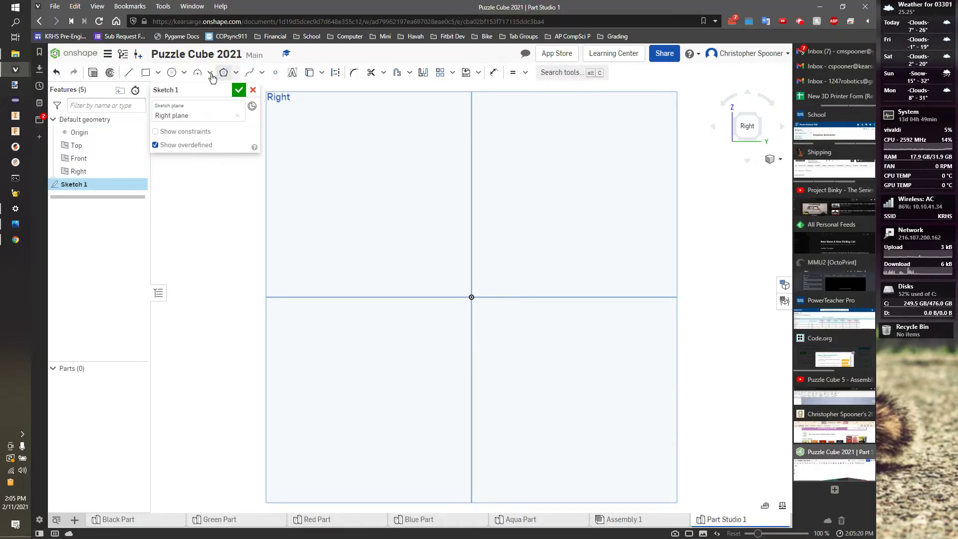
click(146, 72)
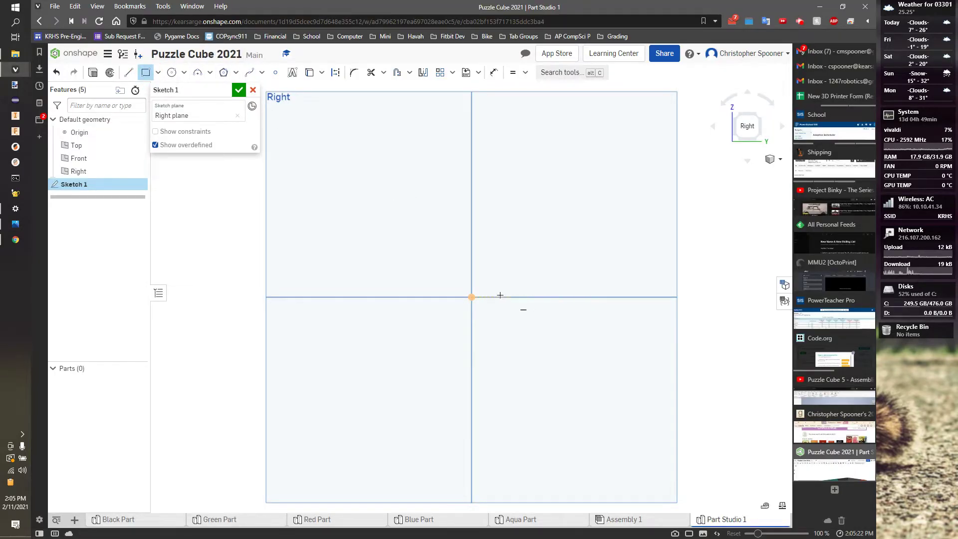
click(471, 297)
key(Escape)
Sketch a corner rectangle from the origin up and to the right, about 1.58 in wide and 1.44 in high.
click(146, 72)
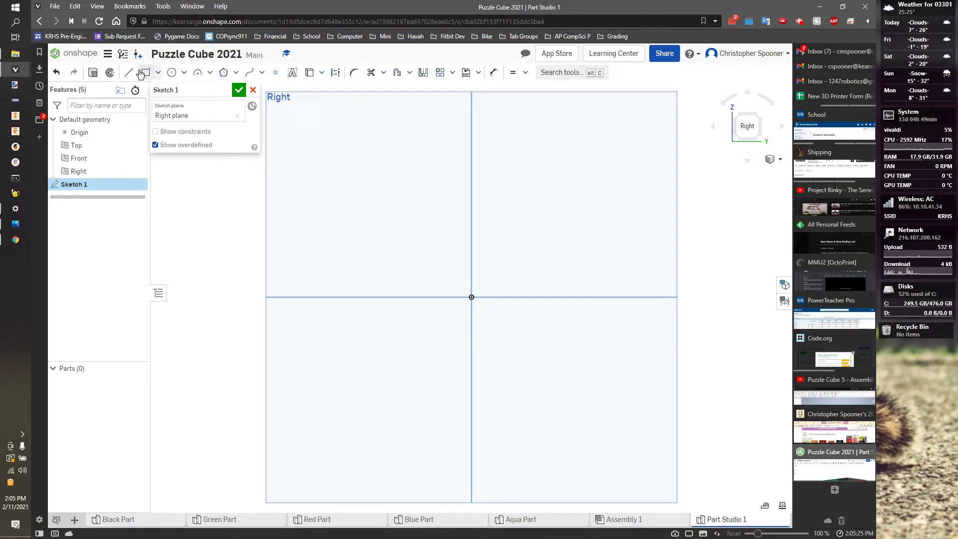
click(472, 297)
click(580, 199)
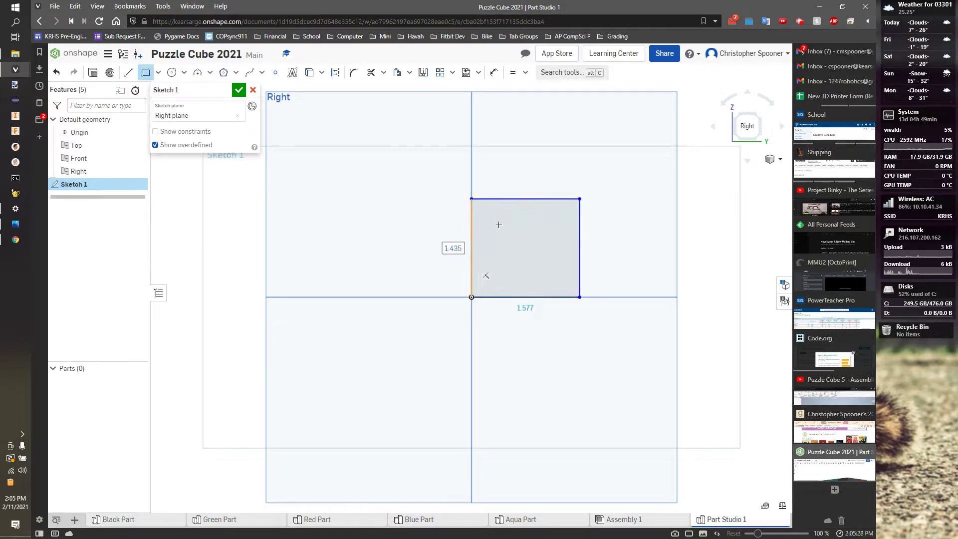
Check the reference drawing and sketch a second rectangle about 0.52 in wide, rising from the midpoint of the first rectangle's right edge.
key(alt+Tab)
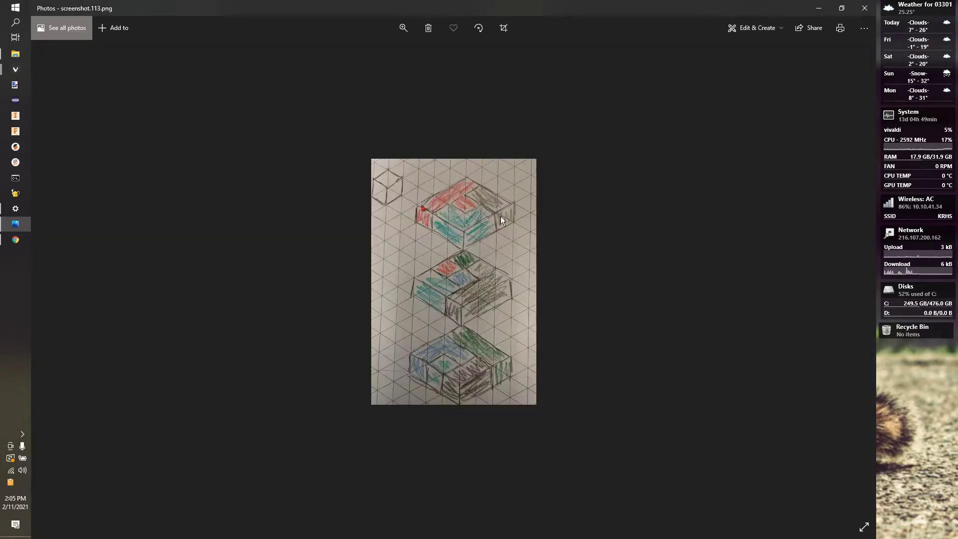
key(alt+Tab)
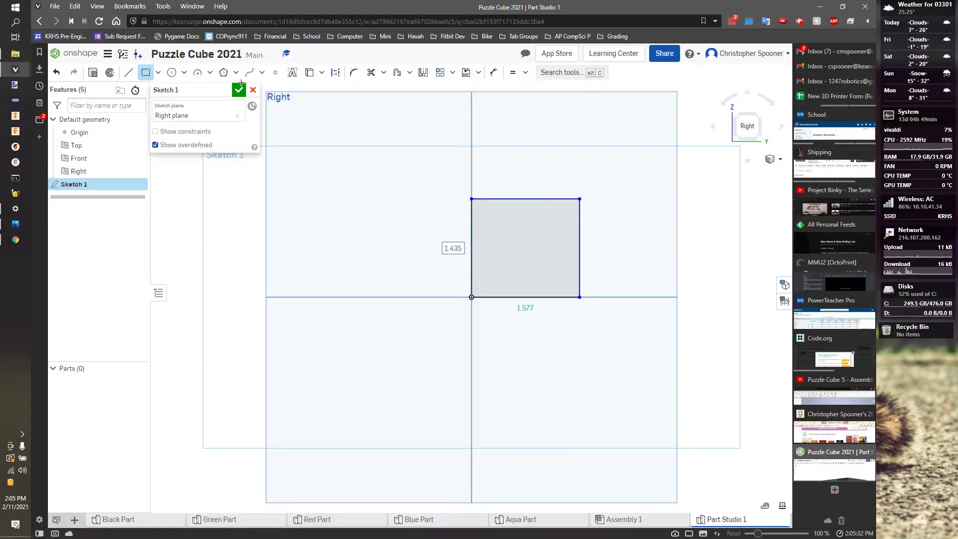
click(580, 247)
click(616, 150)
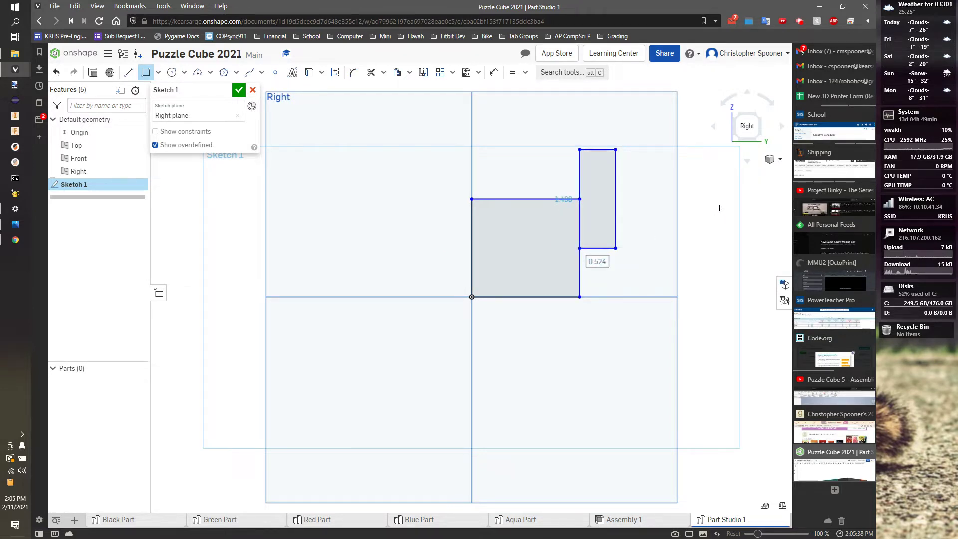
Apply Equal constraints between the first rectangle's top and right edges and the second rectangle's outer vertical edge.
key(e)
click(520, 199)
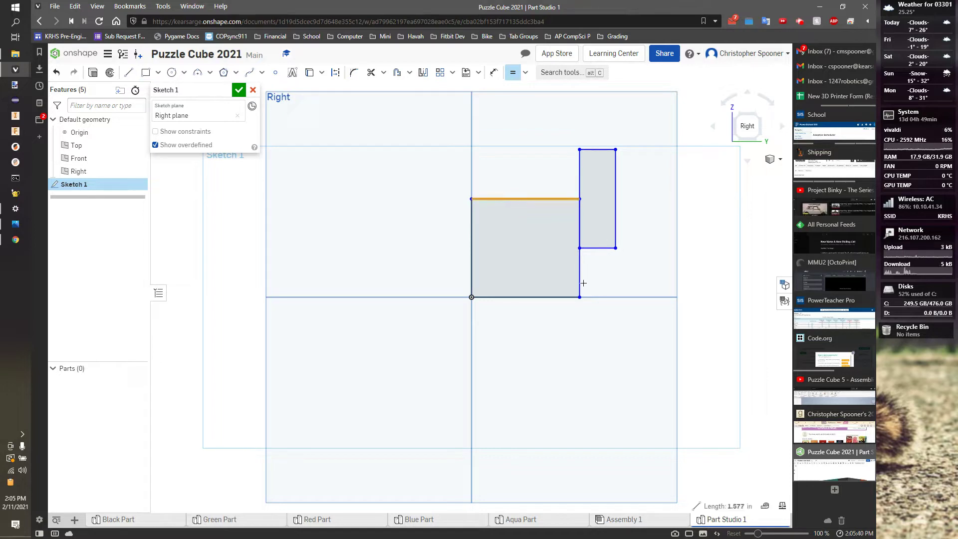
click(580, 282)
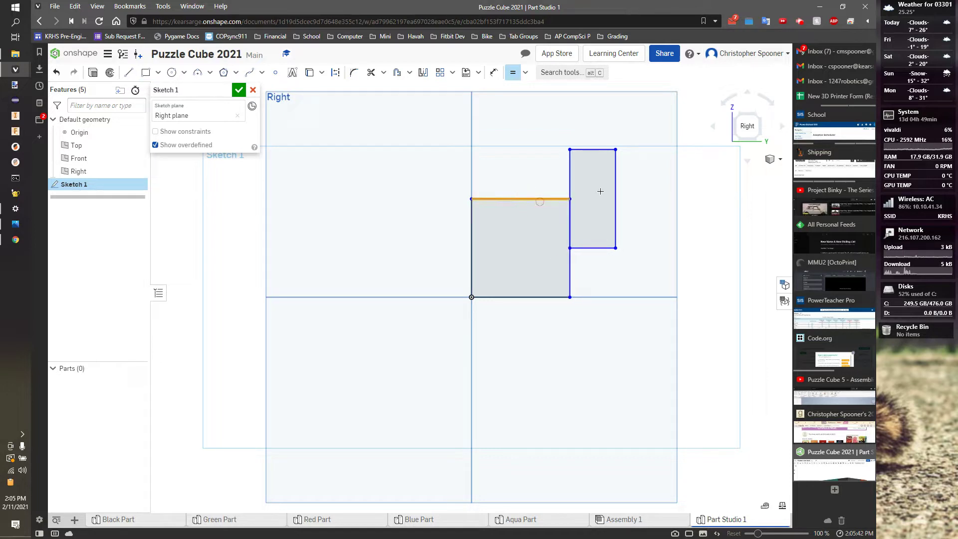
click(616, 190)
Dimension the top edge of the square at the origin to 1 in.
key(d)
click(534, 195)
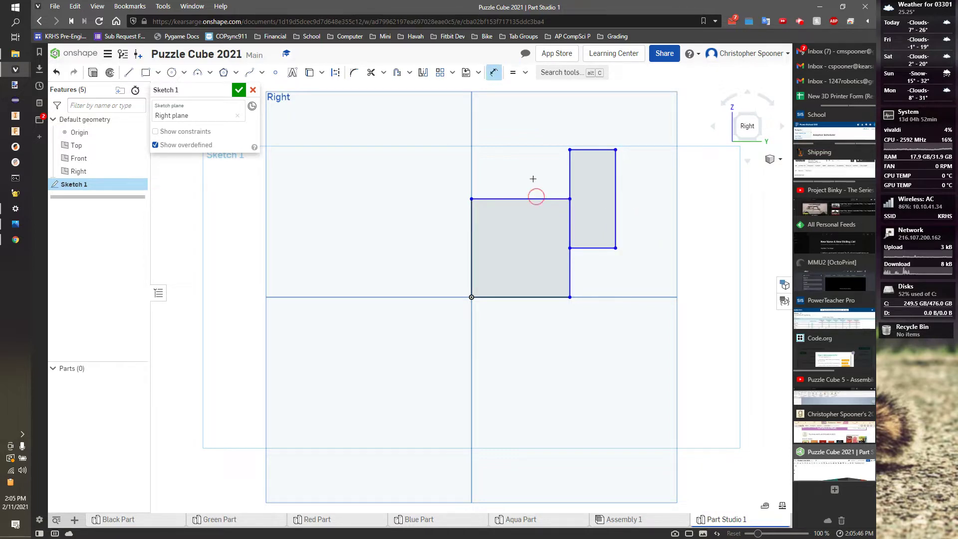
click(530, 169)
text(1)
key(Return)
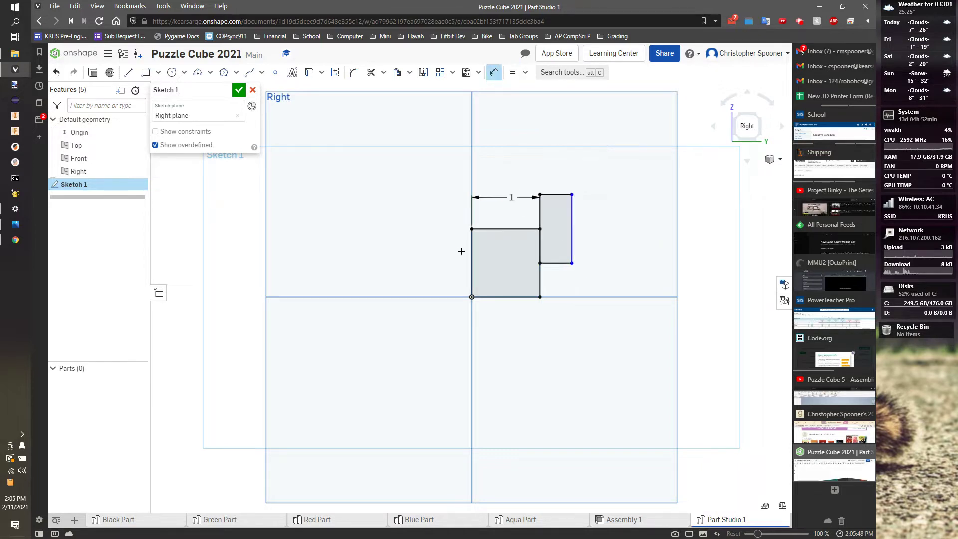
Dimension the width of the narrow upper rectangle to 0.5 in.
click(573, 215)
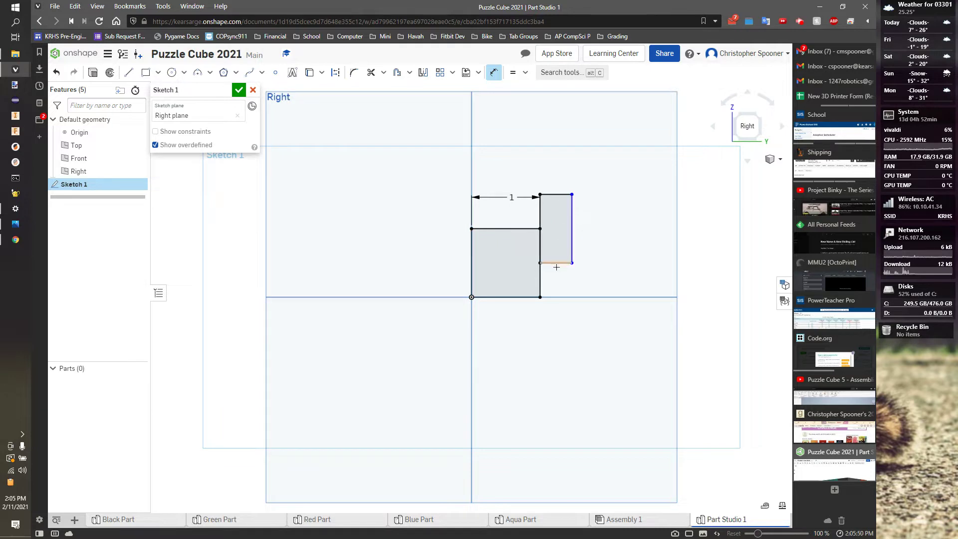
click(559, 195)
click(565, 170)
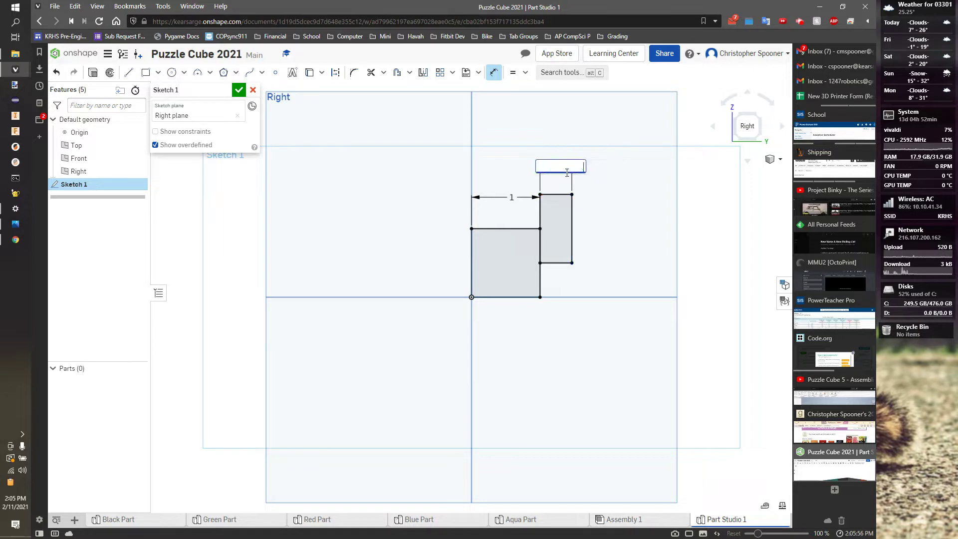
key(Return)
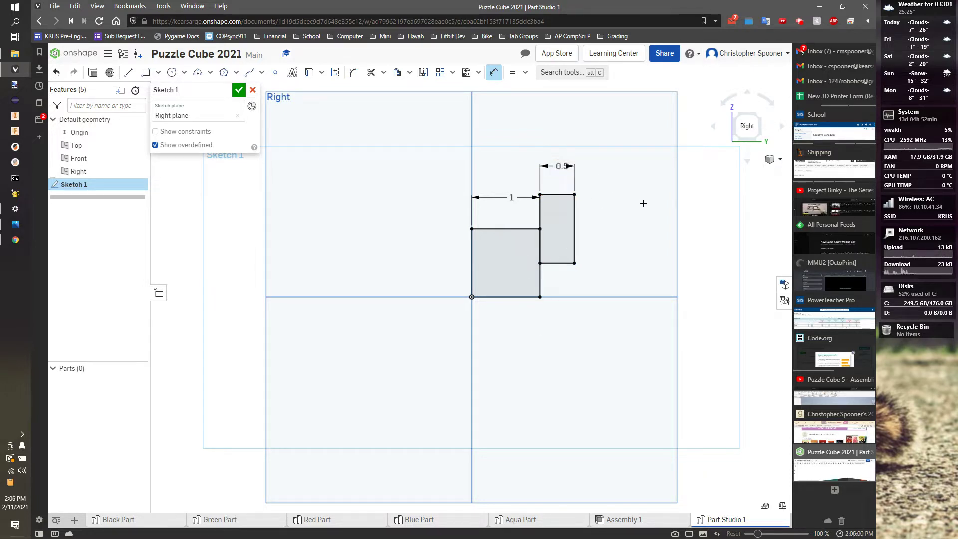
Extrude both sketch regions as a new solid with a blind depth of 0.5 in in the reversed direction.
click(738, 115)
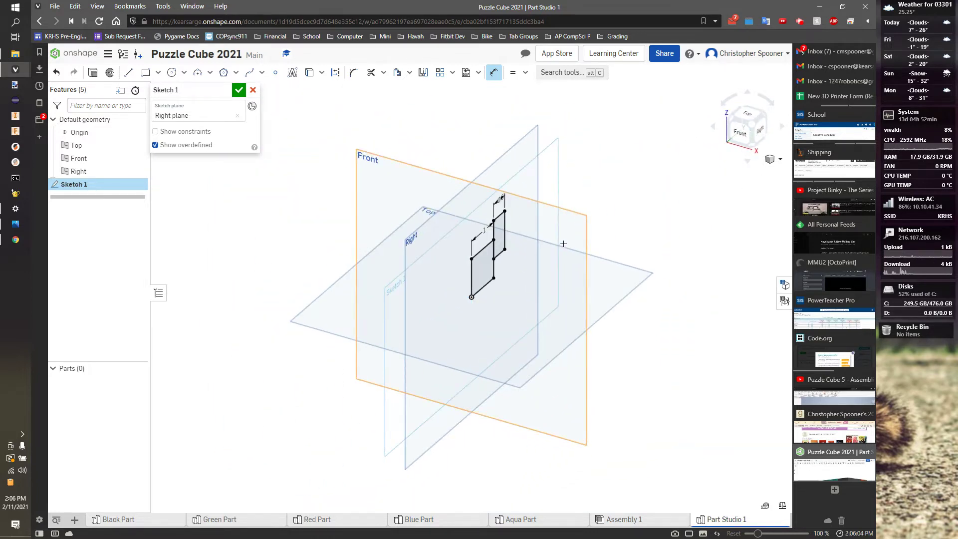
key(shift+e)
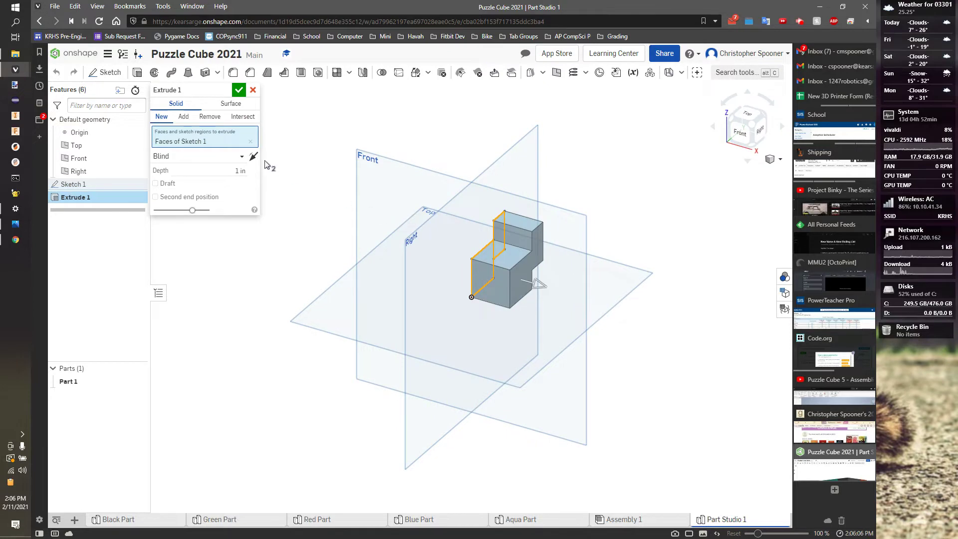
click(253, 157)
double_click(244, 170)
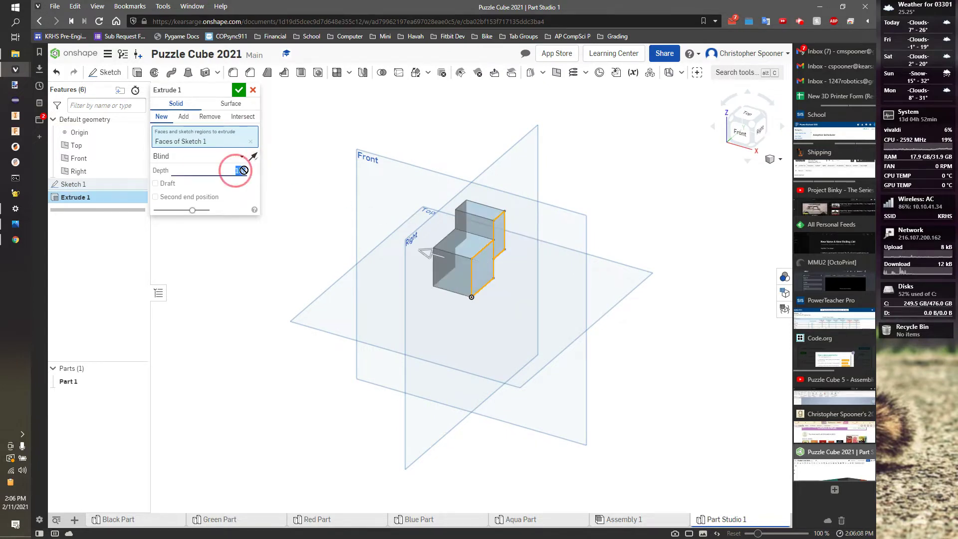
text(5)
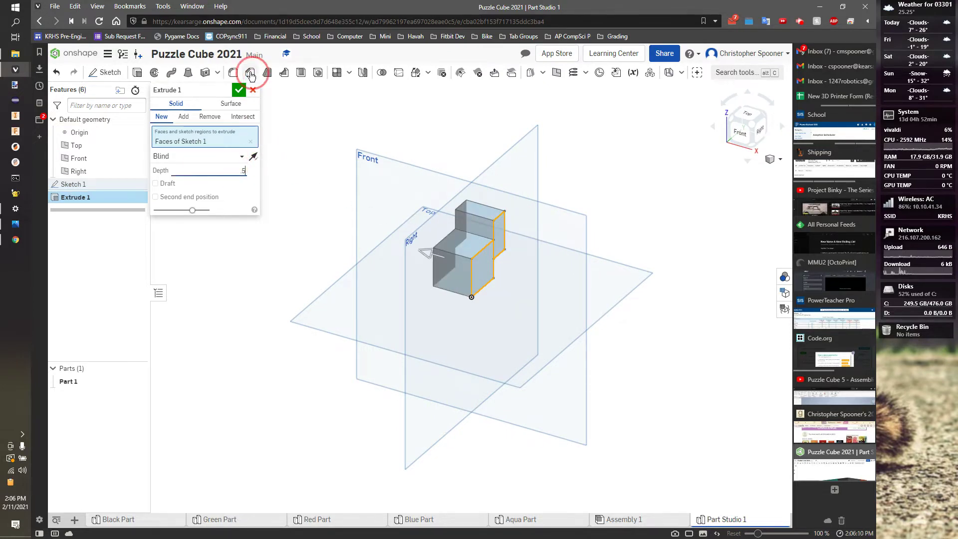
click(239, 89)
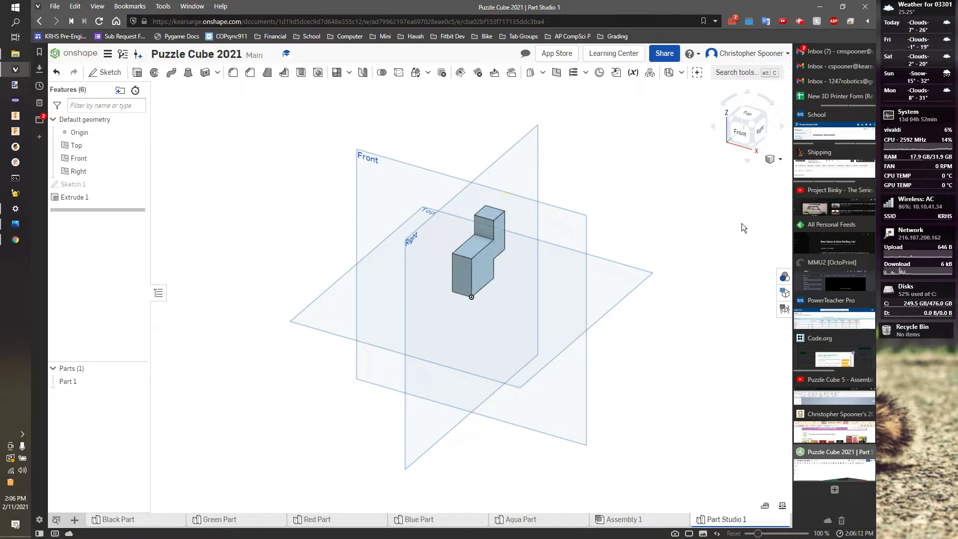
Set the appearance colour of Part 1 to dark grey 4D4D4D.
click(785, 277)
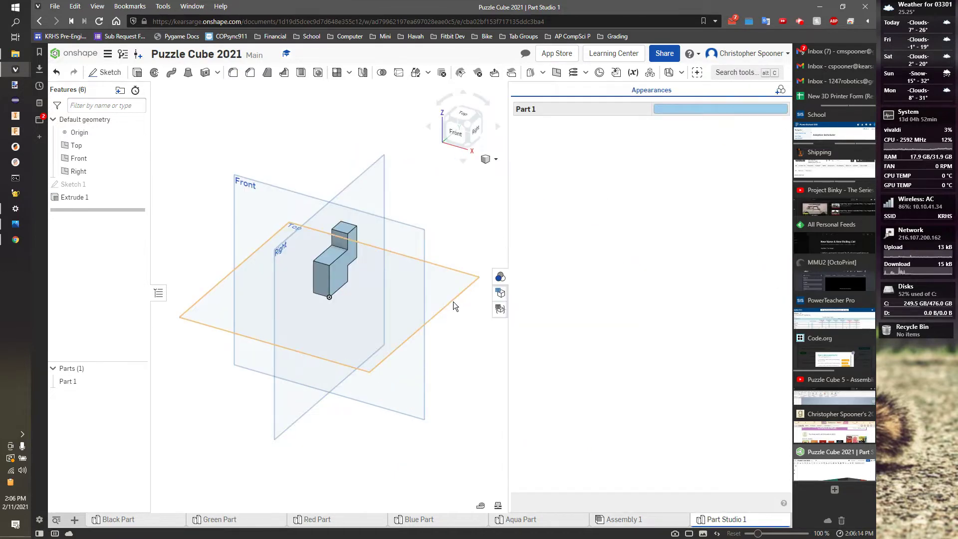
click(681, 109)
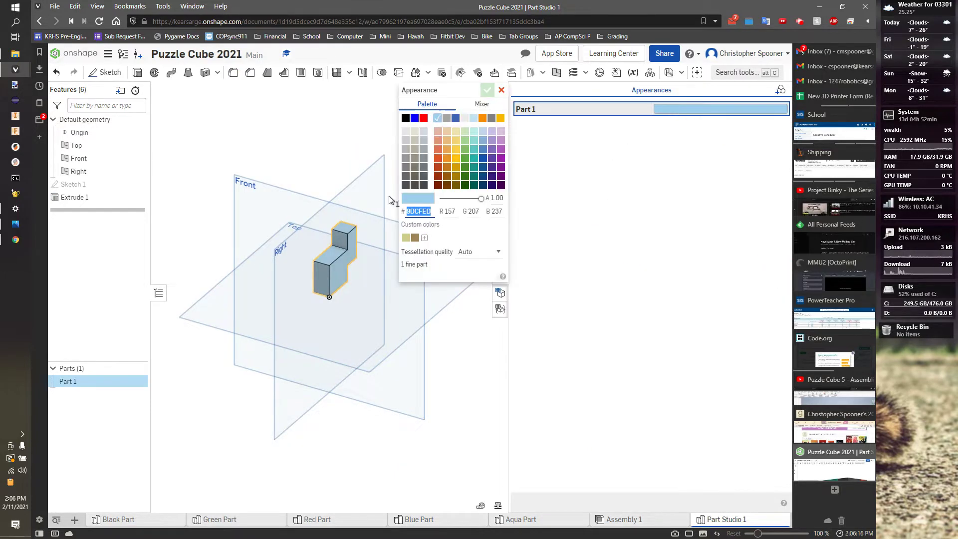
click(405, 185)
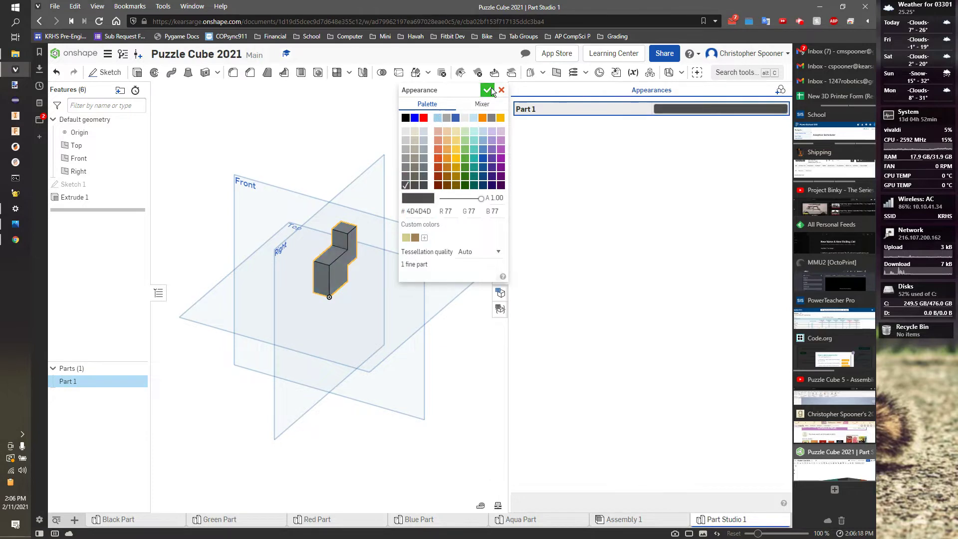
click(488, 90)
Rename the new part studio as "Cube at Once".
right_click(706, 522)
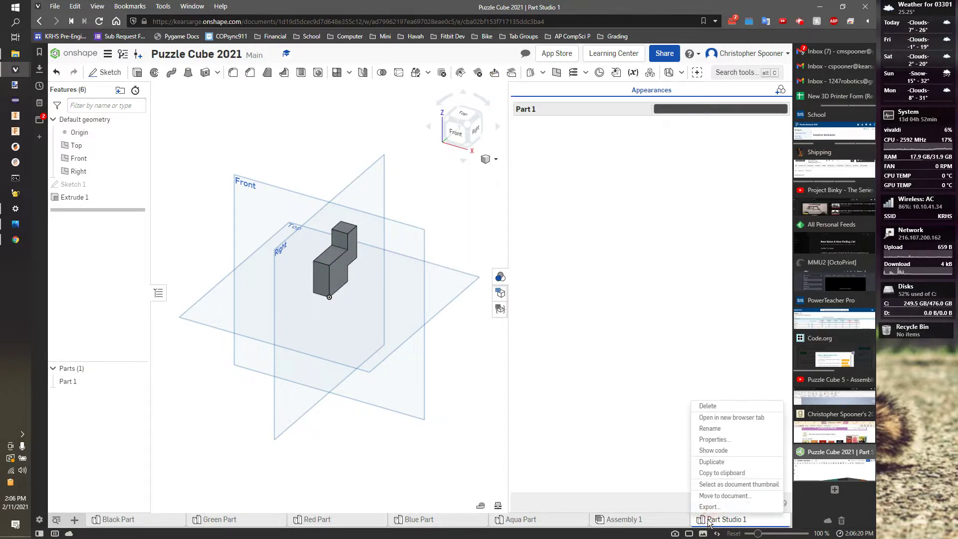
click(724, 430)
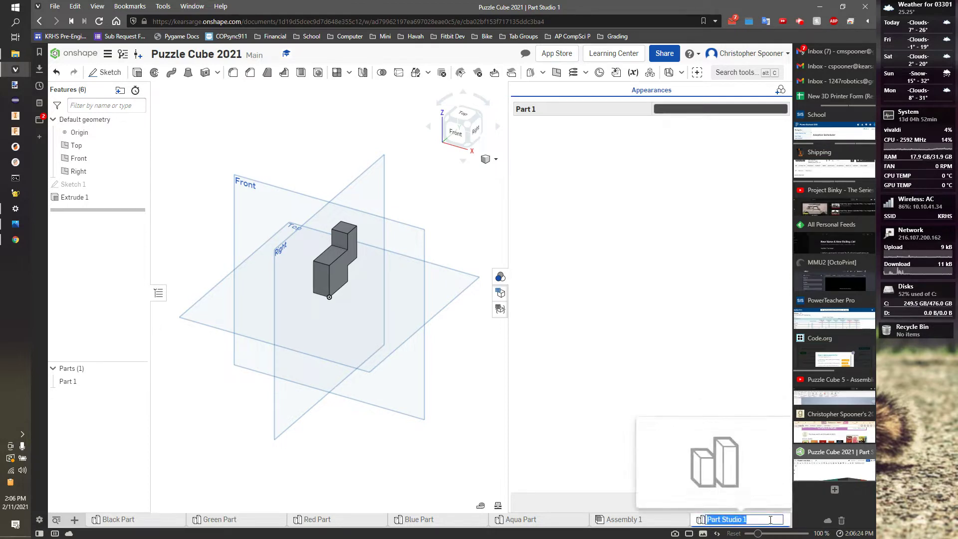
text(Cube at Once)
key(Return)
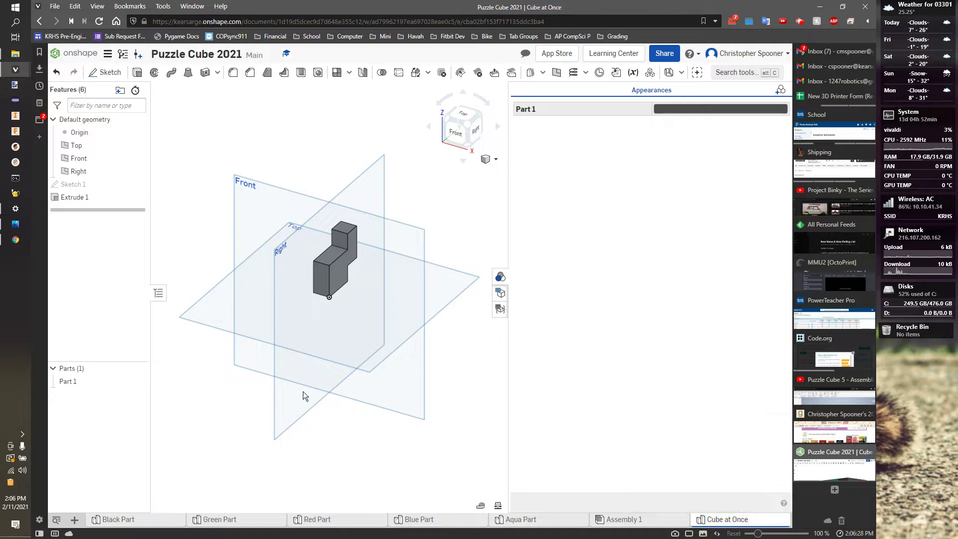
Rename Part 1 as "Black Part".
click(60, 384)
right_click(61, 385)
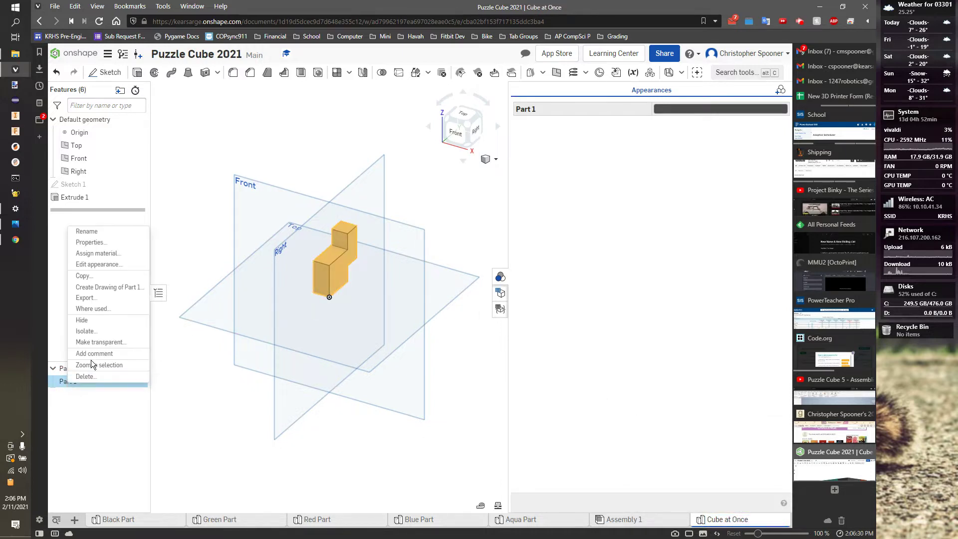
click(96, 233)
text(B)
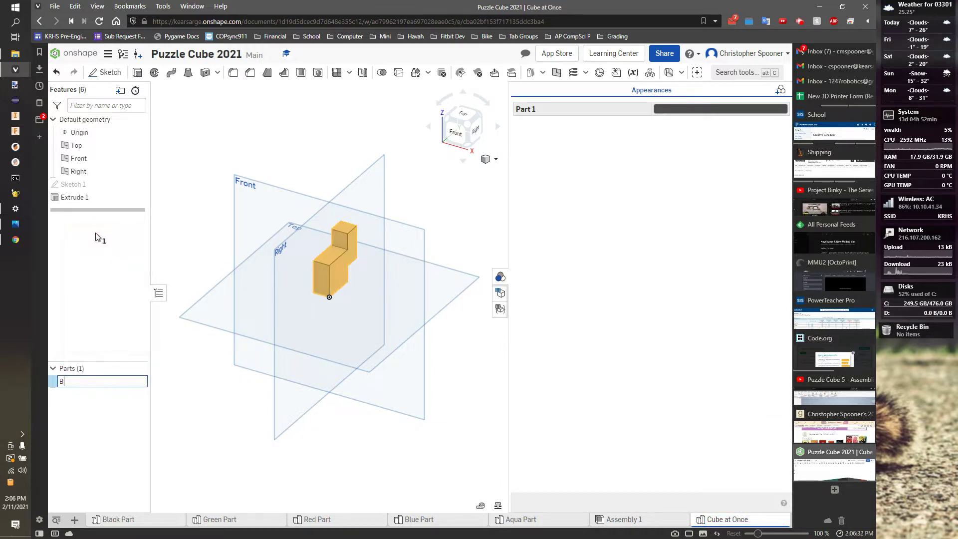
text(lack Part)
key(Return)
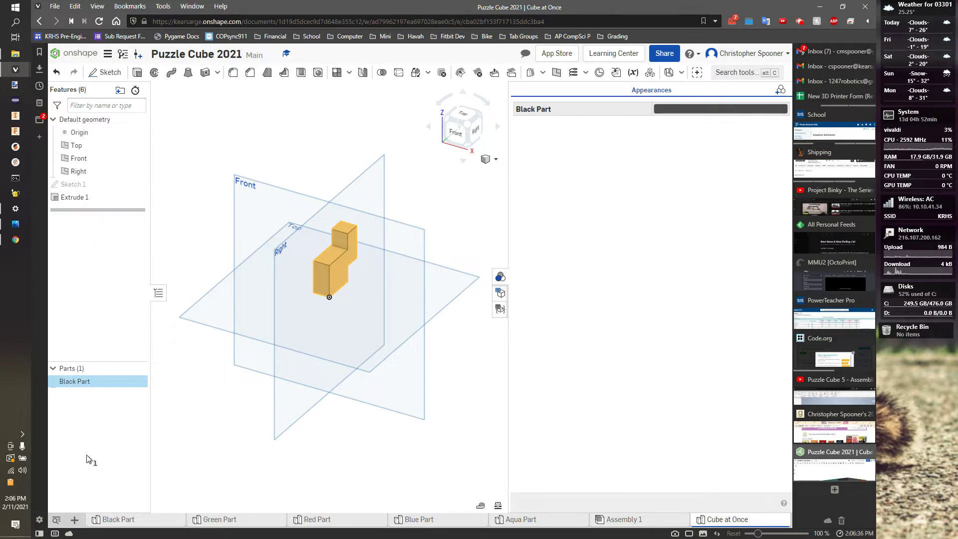
click(468, 210)
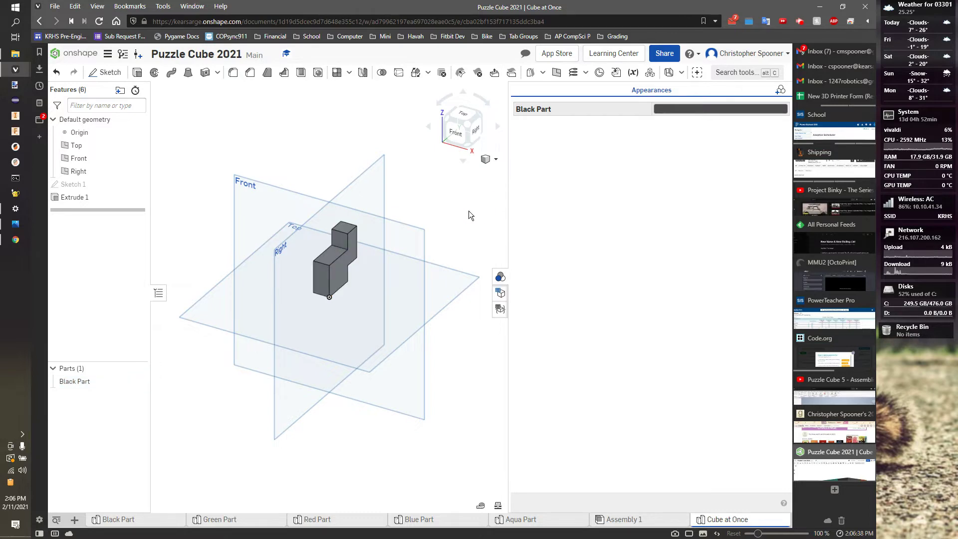
Consult the layer drawing in Photos and sketch a 0.5 in by 1 in rectangle over the upper column on the black part's left face.
key(alt+Tab)
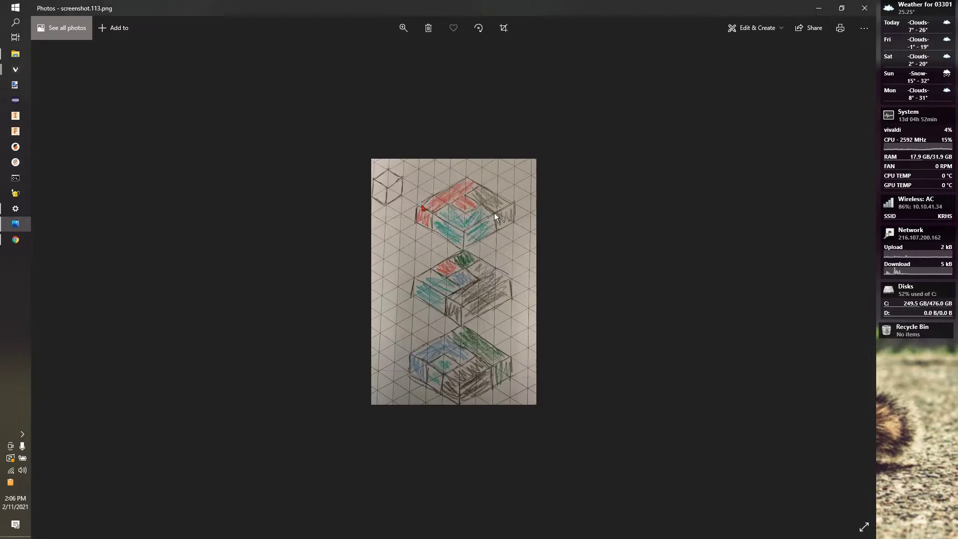
key(alt+Tab)
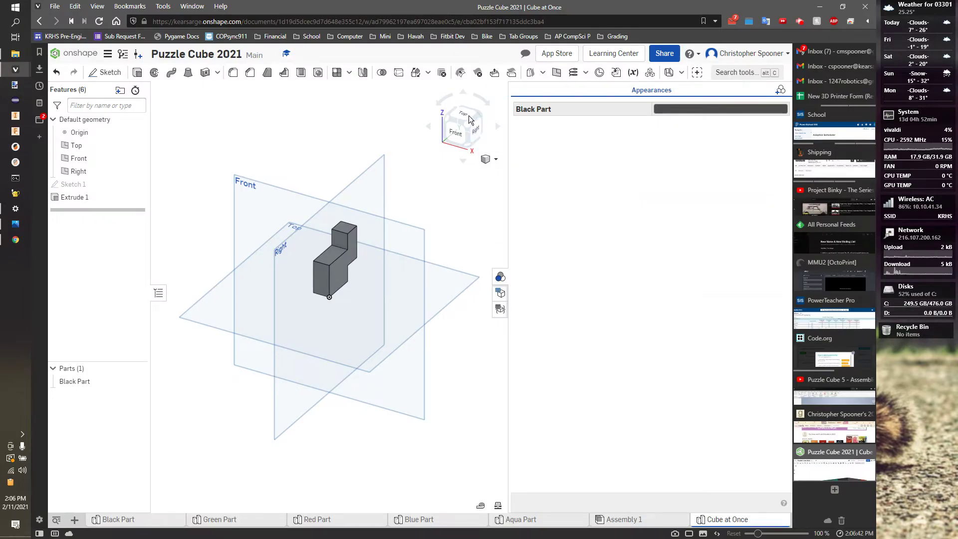
click(449, 120)
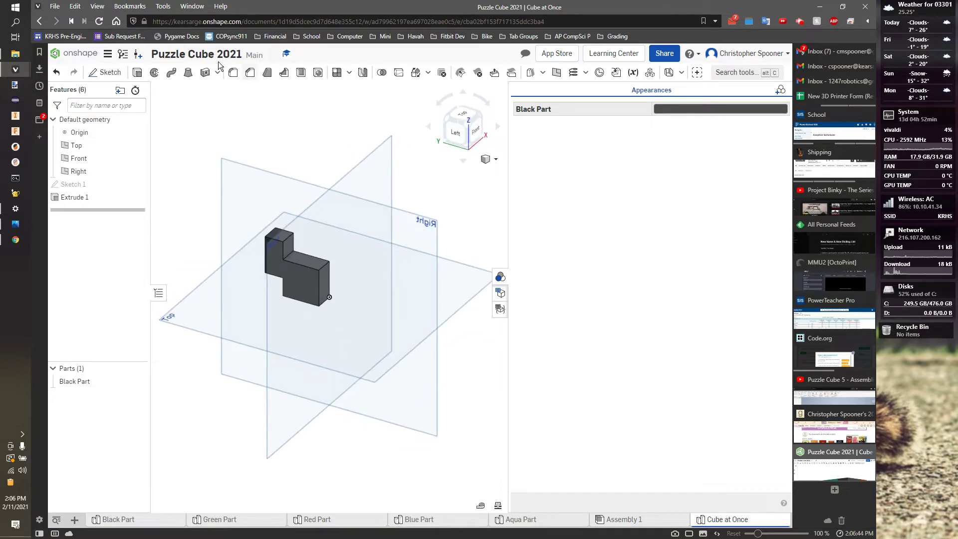
click(104, 72)
click(292, 270)
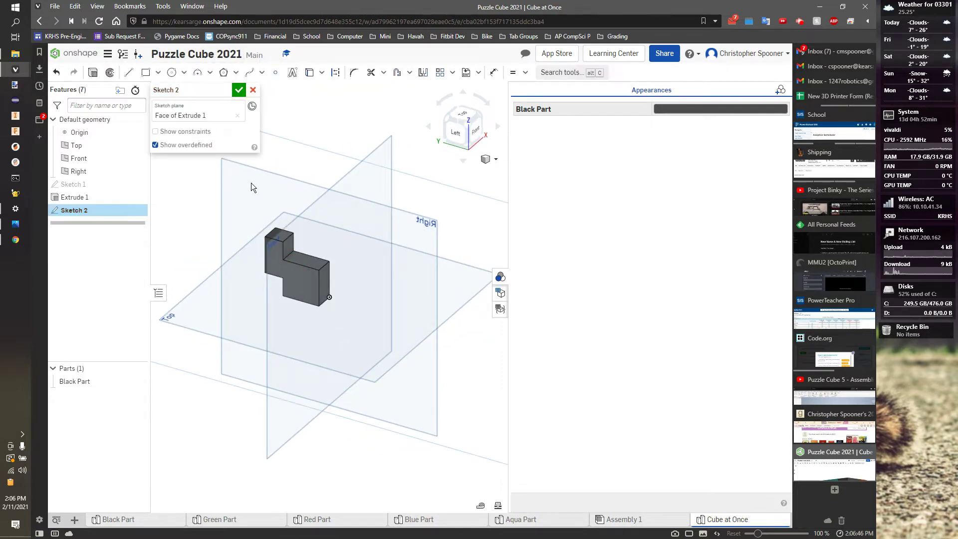
click(146, 72)
click(501, 278)
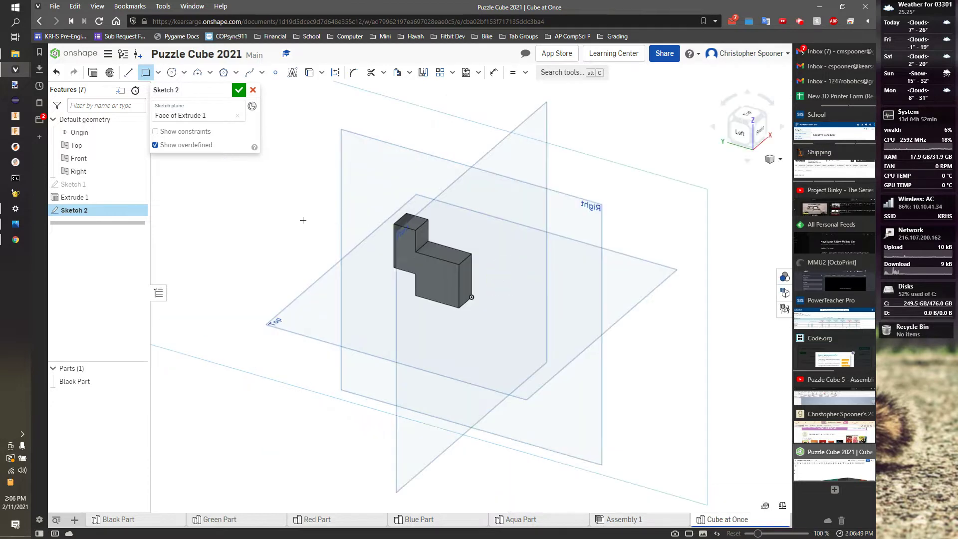
click(395, 224)
click(416, 274)
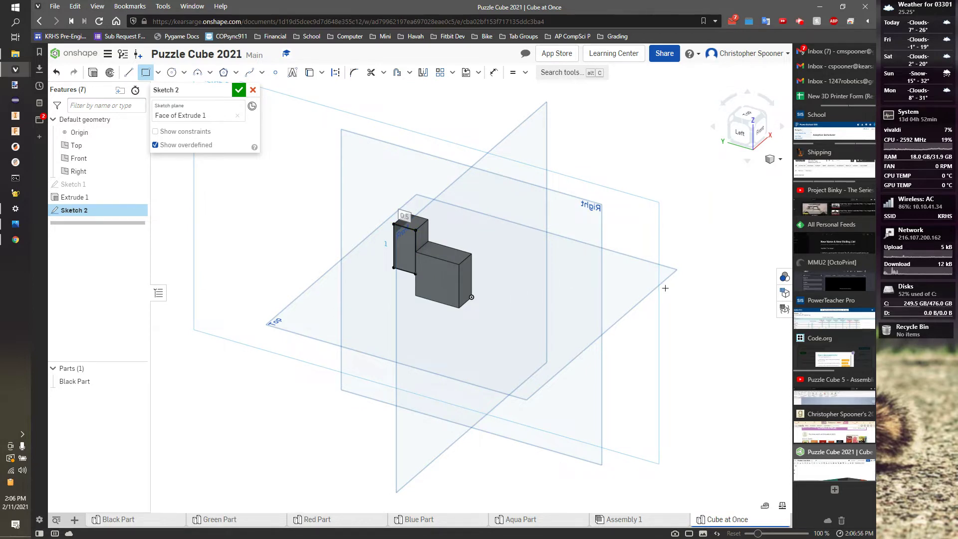
Extrude the rectangle 0.5 in blind as an addition to Black Part.
key(shift+e)
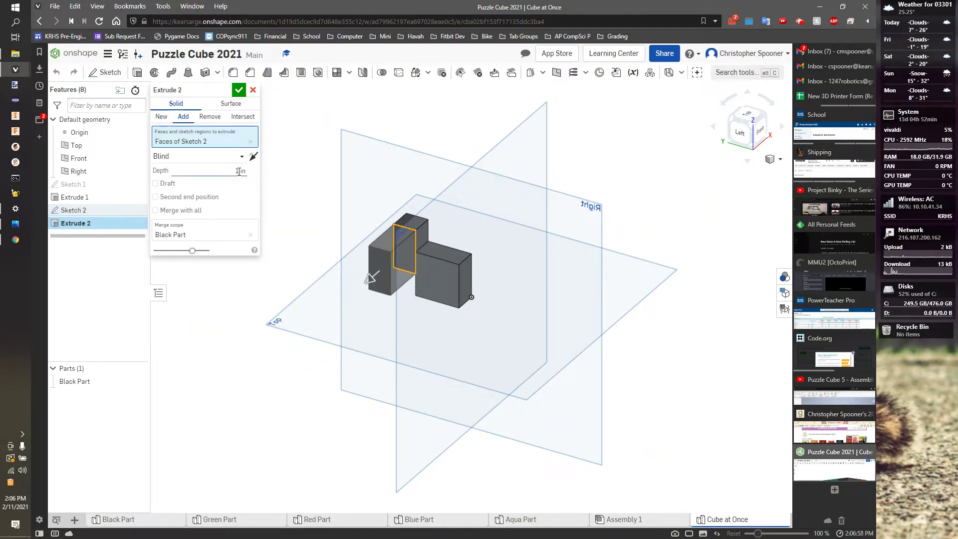
click(240, 171)
key(BackSpace)
text(.5)
key(Return)
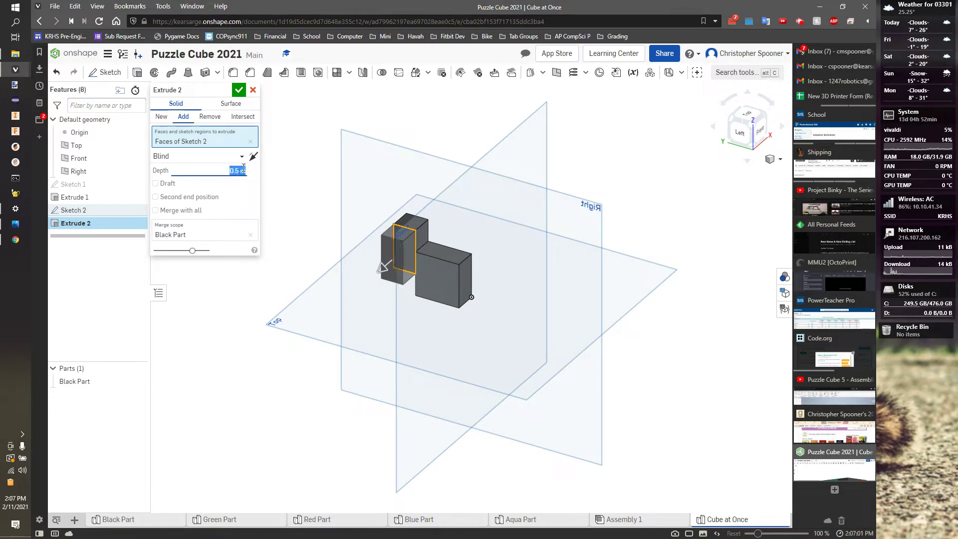
click(238, 90)
Check the black part against the layer drawing from an isometric view and start a new sketch on its back face.
click(780, 160)
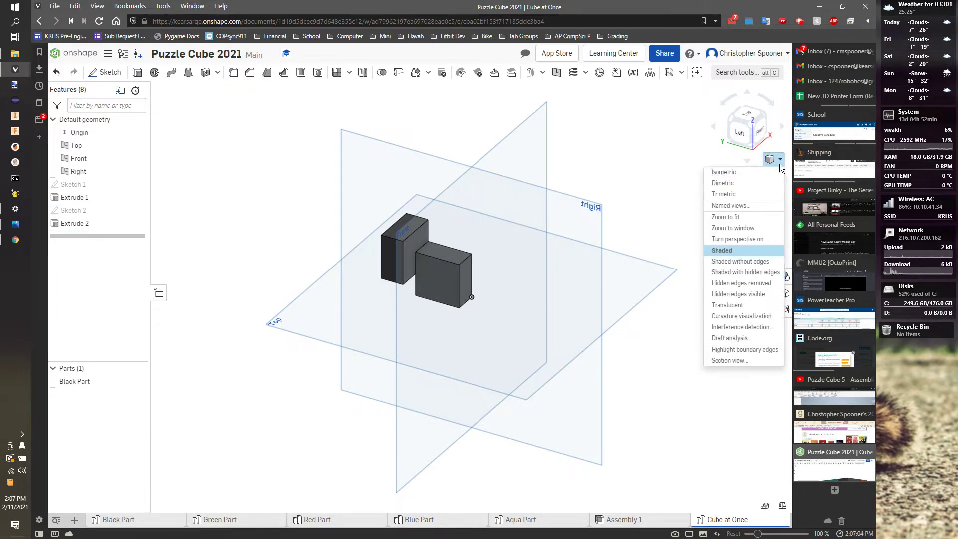
click(746, 175)
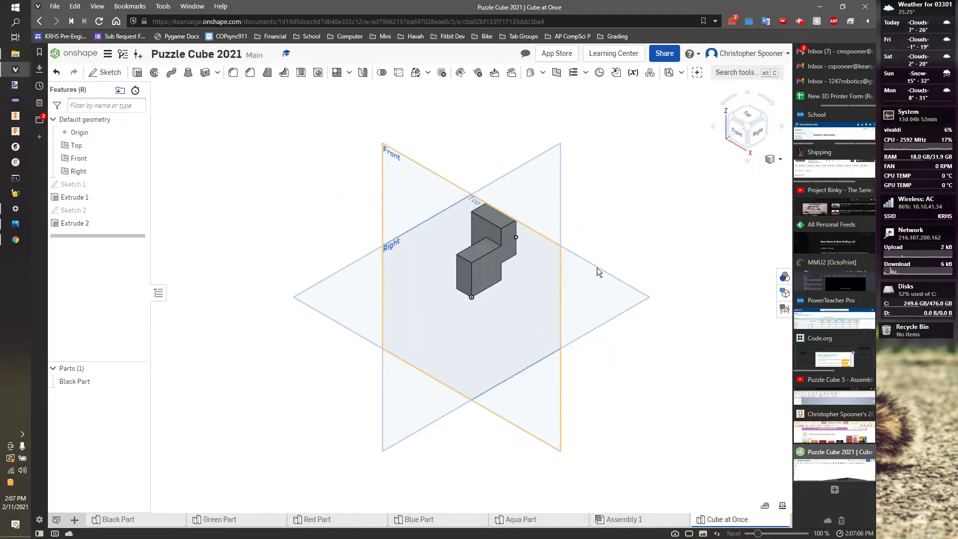
key(alt+Tab)
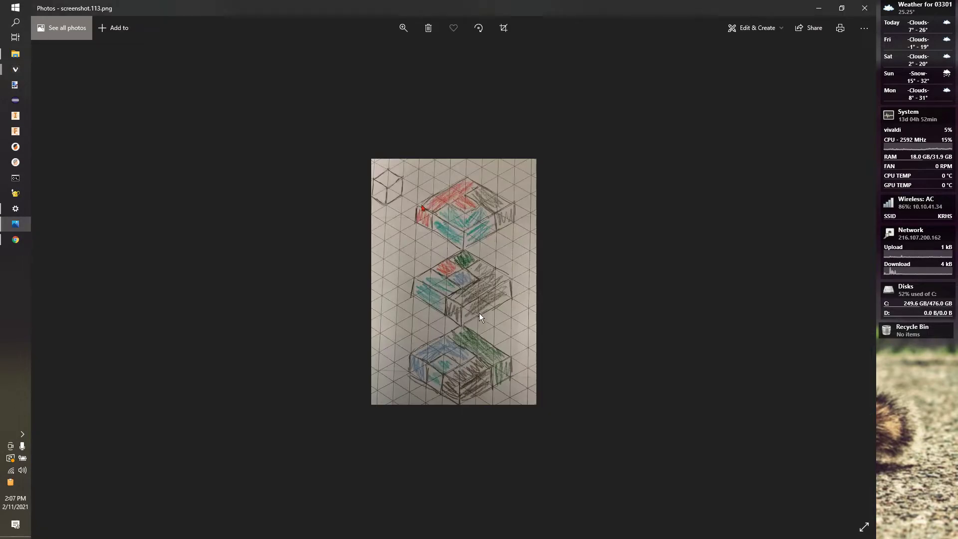
key(alt+Tab)
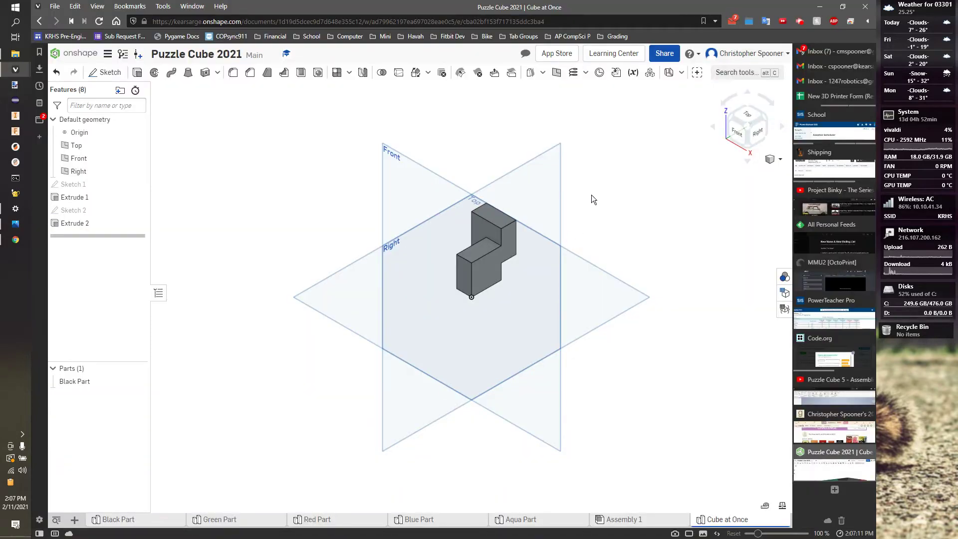
click(762, 118)
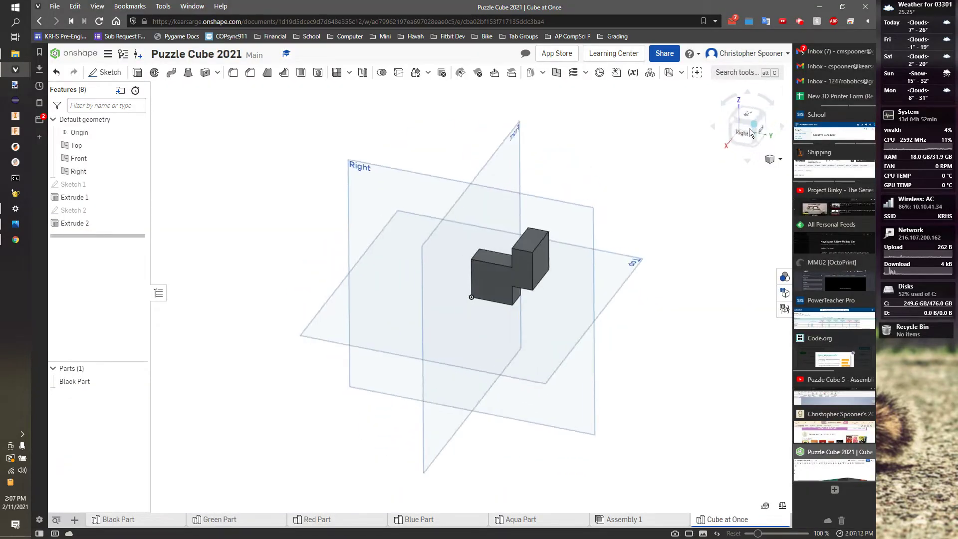
click(102, 72)
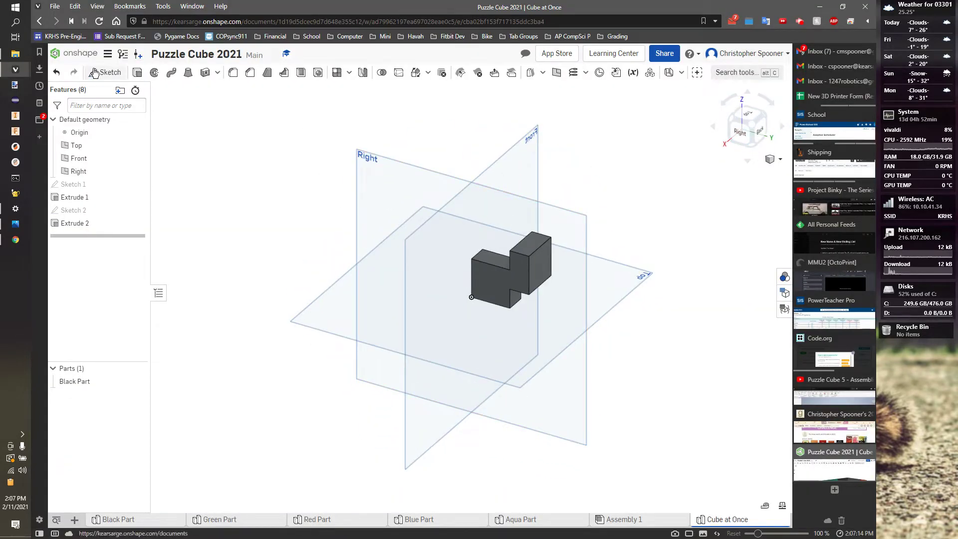
click(544, 278)
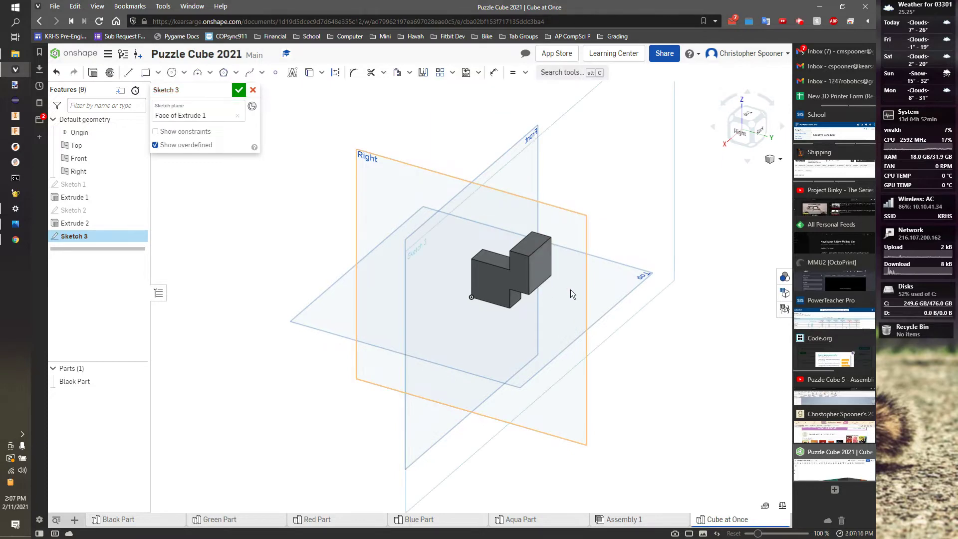
Compare the back view of the black part with the coloured layer drawing in Photos to plan the next piece.
key(alt+Tab)
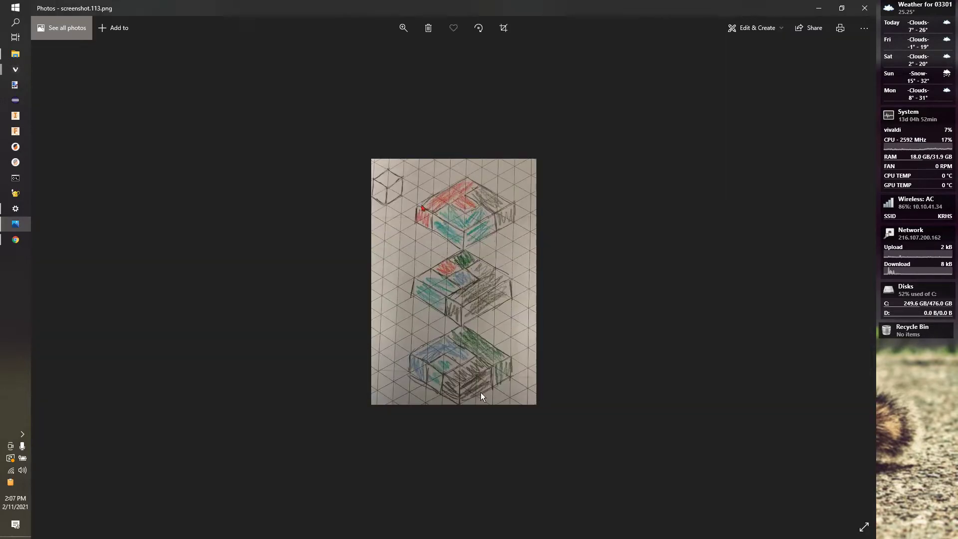
key(alt+Tab)
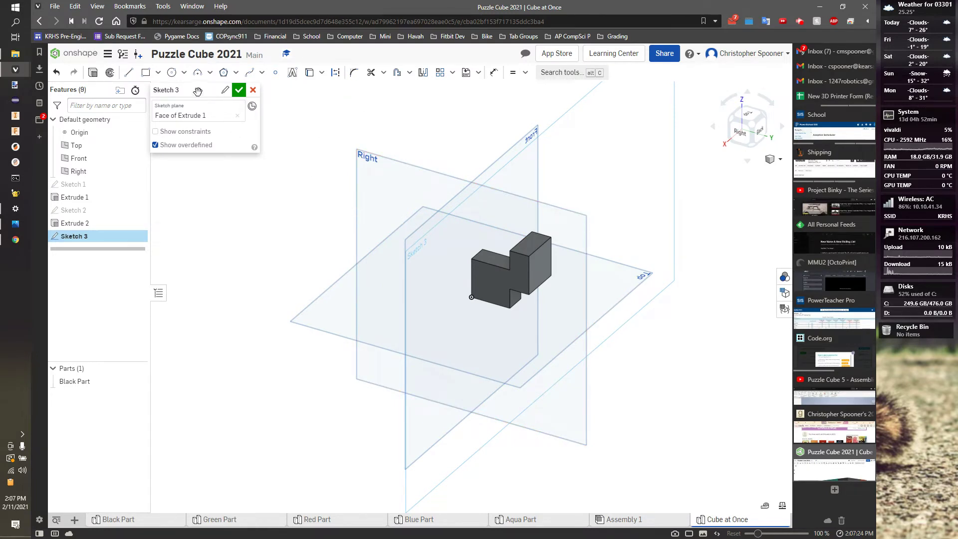
click(760, 133)
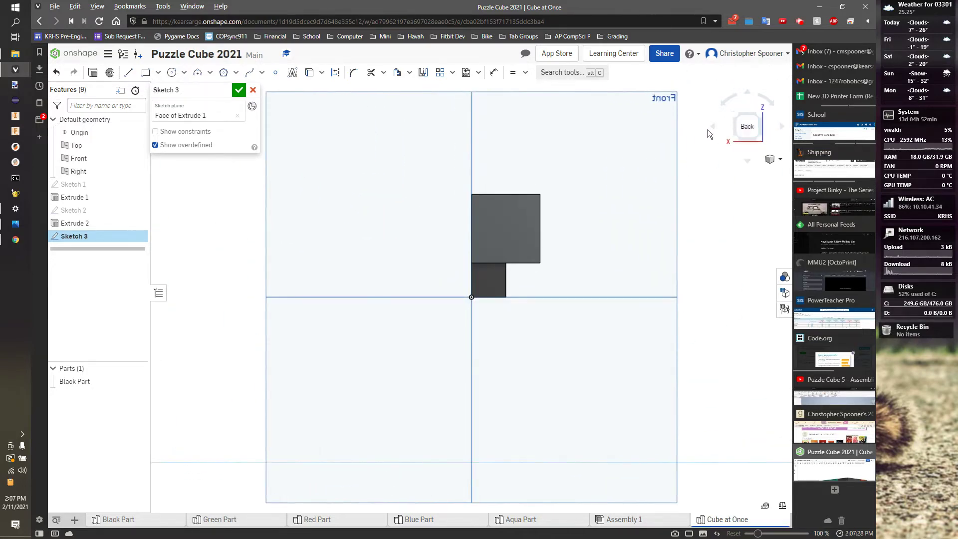
key(alt+Tab)
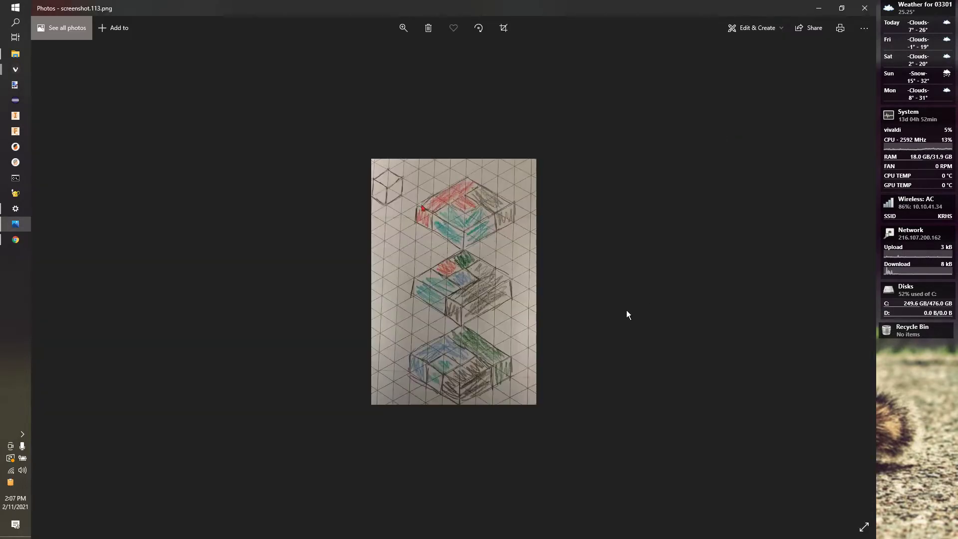
key(alt+Tab)
key(alt+Tab)
key(alt+Tab)
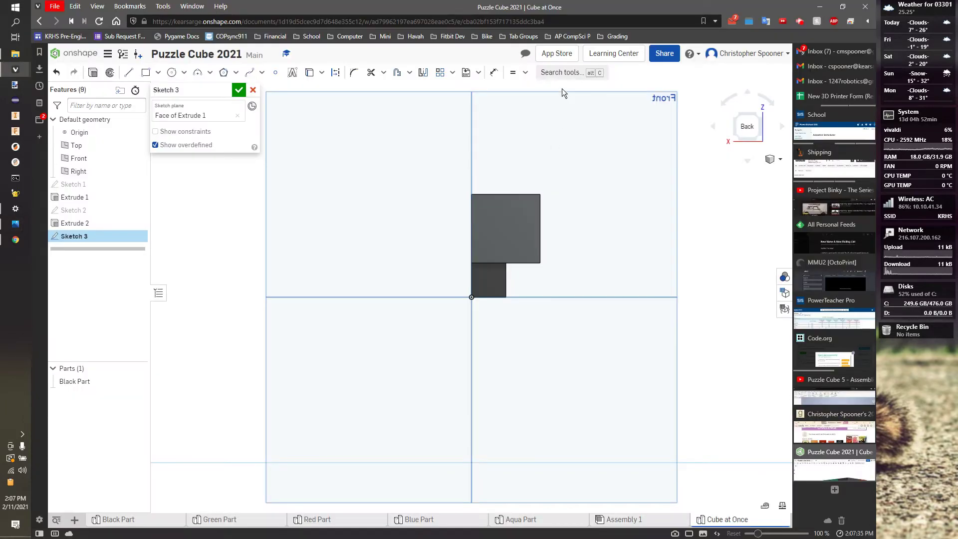
click(146, 74)
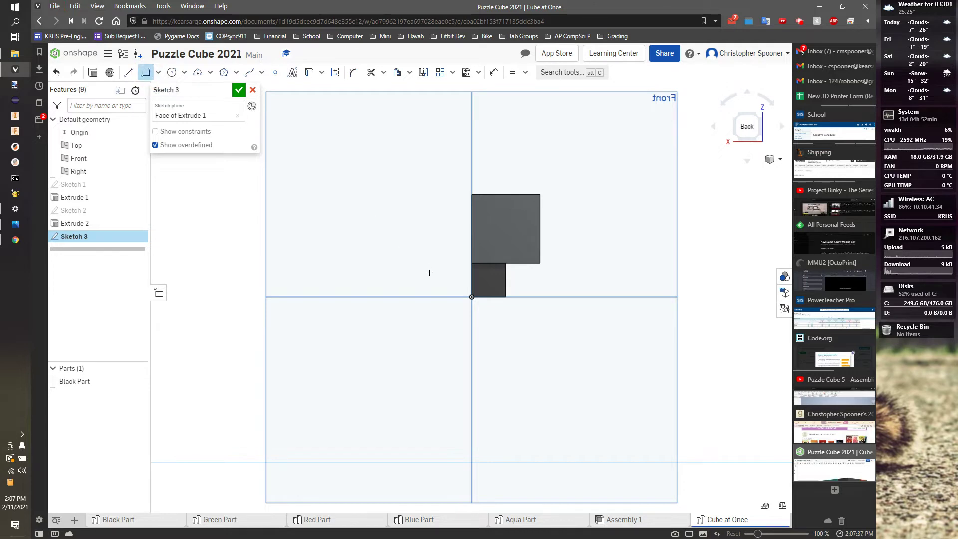
click(472, 296)
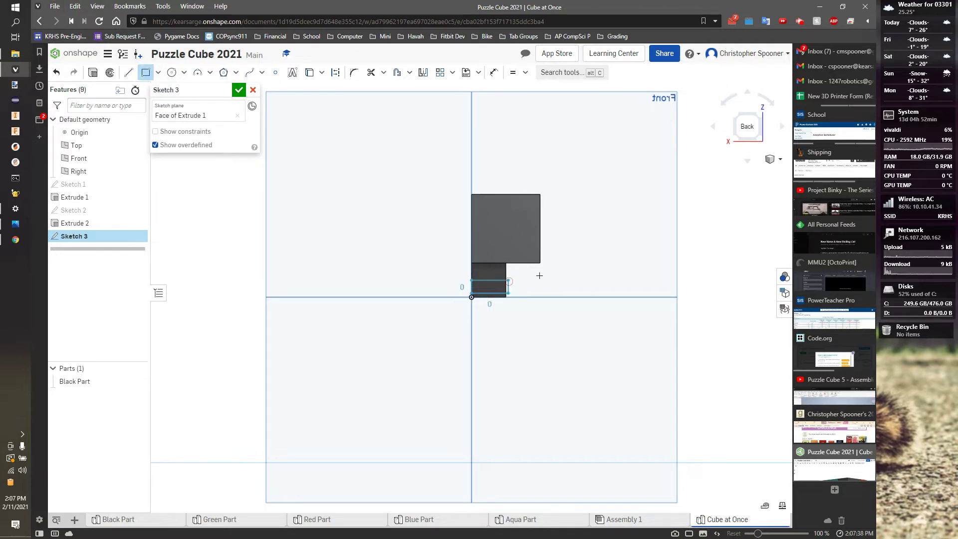
click(584, 278)
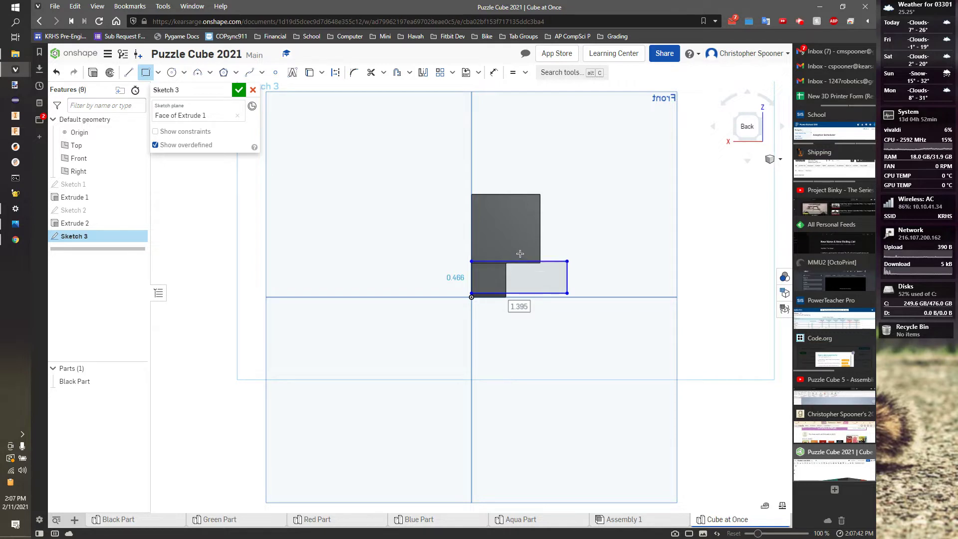
key(ctrl+z)
Sketch a rectangle about 1.32 by 0.5 in from the origin and a second about 0.32 by 0.5 in above its outer end.
click(145, 73)
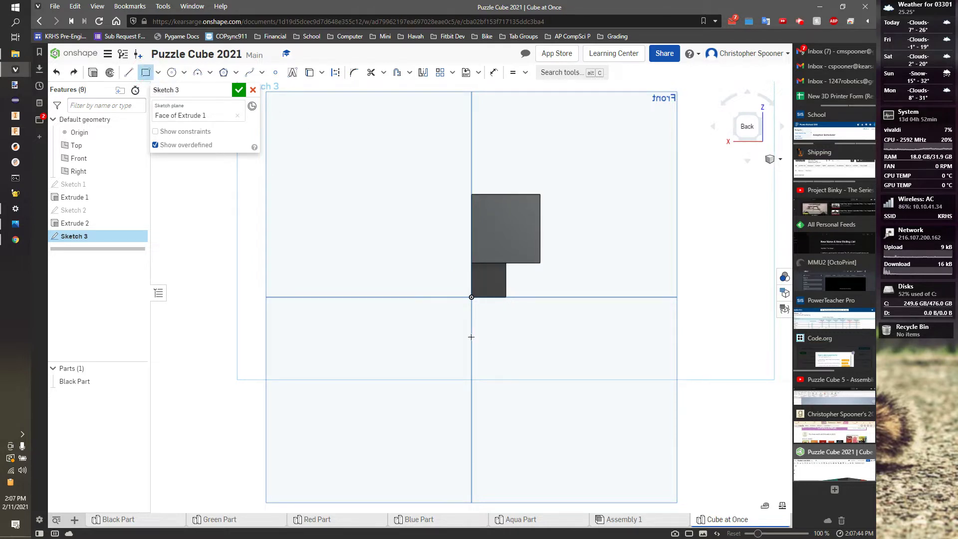
click(470, 296)
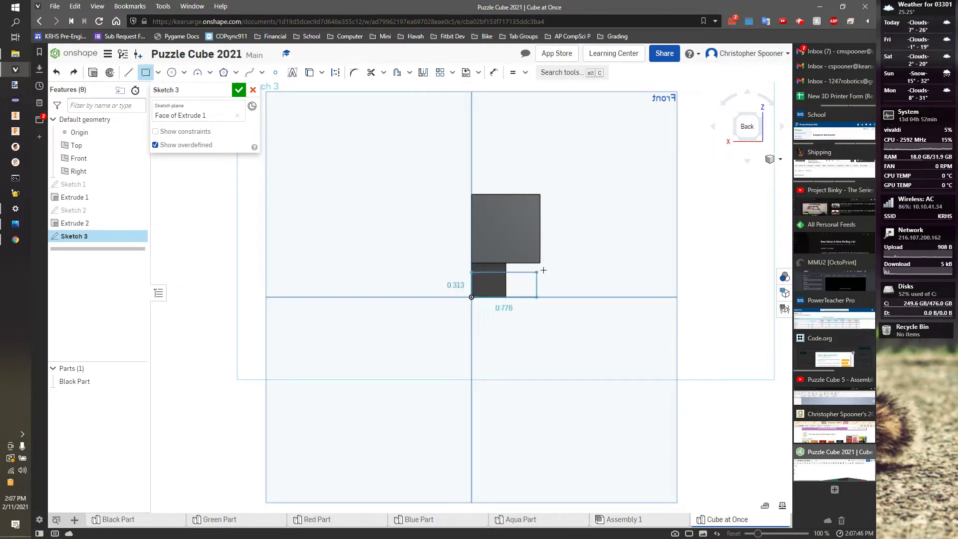
click(561, 262)
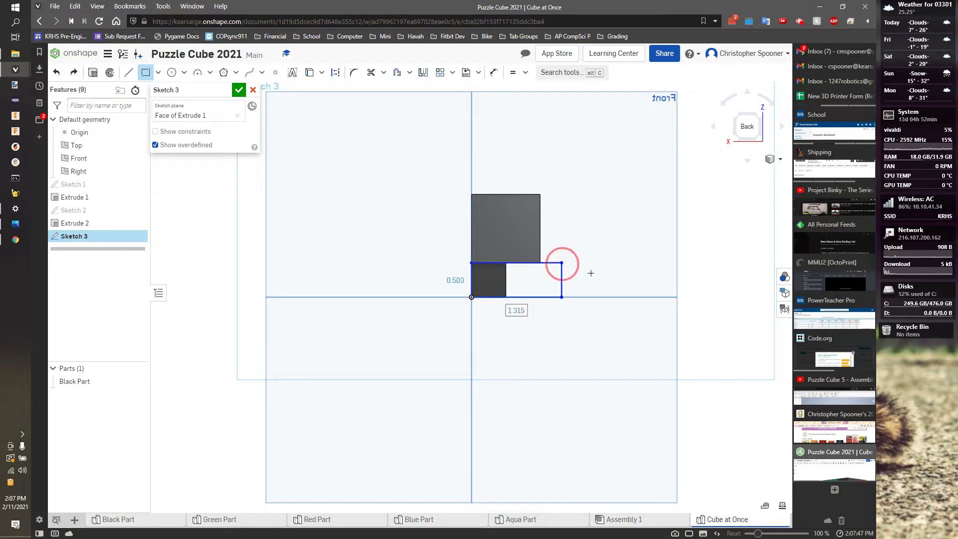
click(561, 262)
click(540, 228)
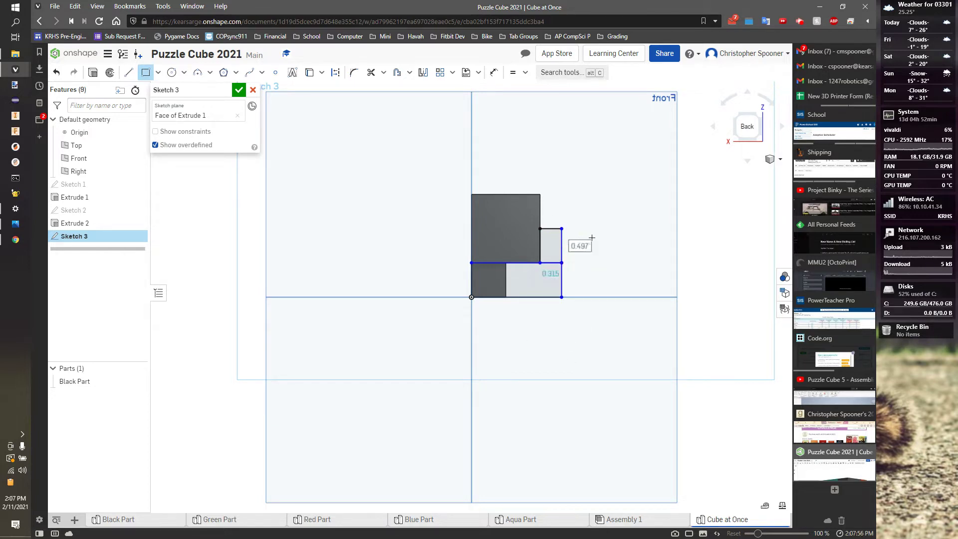
Constrain the outer vertical edges of both rectangles and the small rectangle's top edge to equal length.
key(e)
click(562, 281)
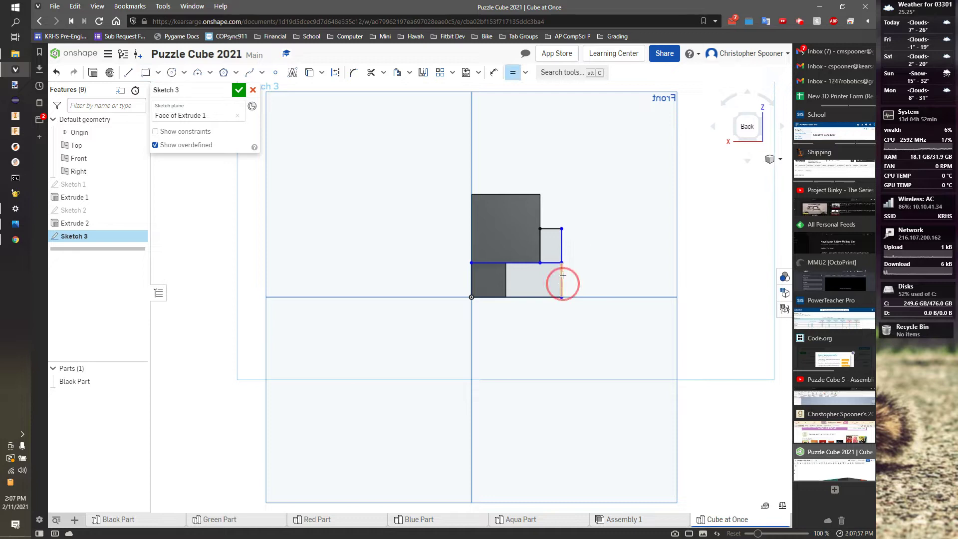
click(562, 249)
click(547, 228)
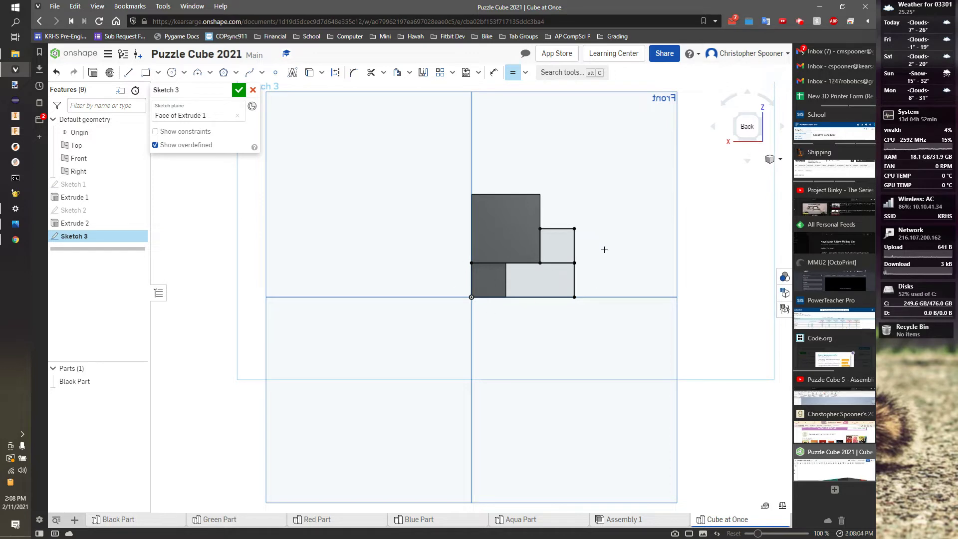
Extrude the two sketched rectangles 0.5 in as a new part, with the direction flipped toward the black part.
click(739, 114)
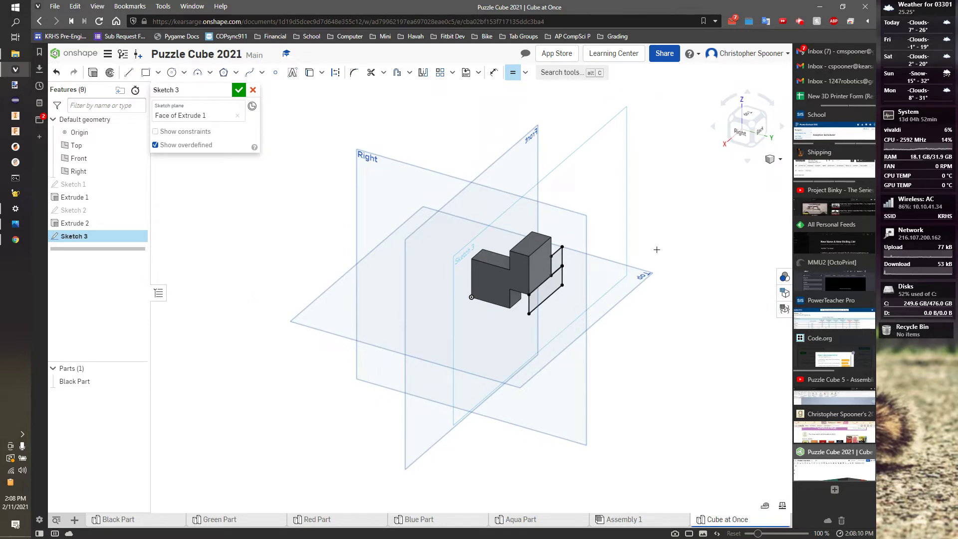
key(shift+e)
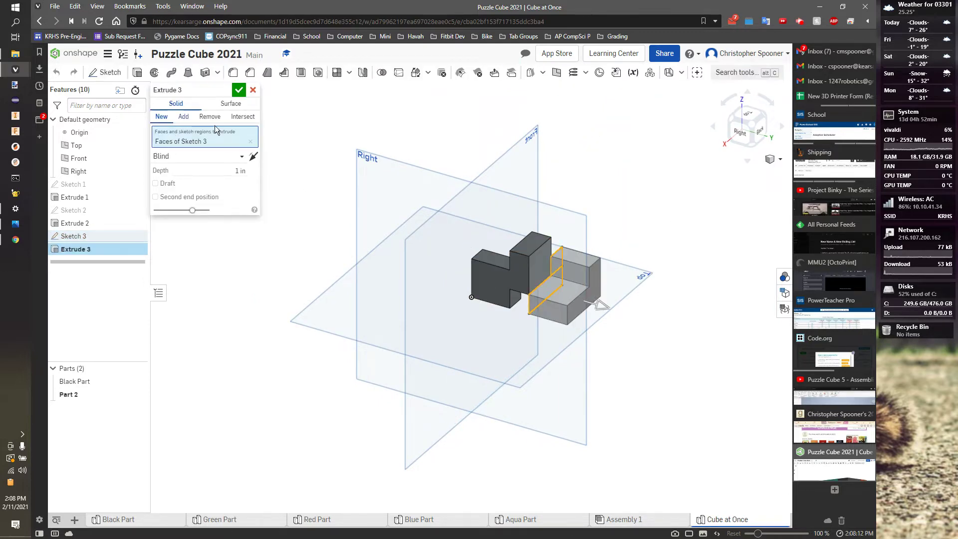
click(254, 156)
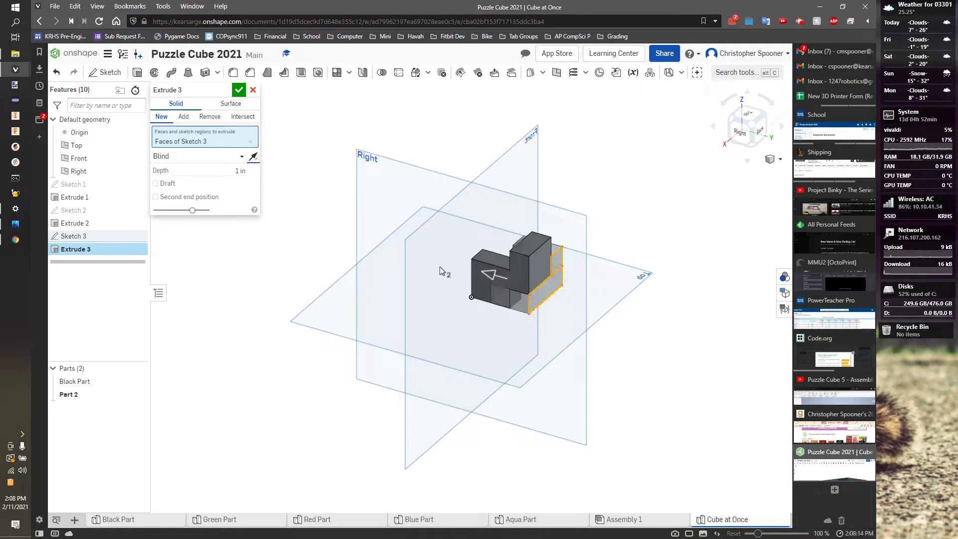
click(223, 171)
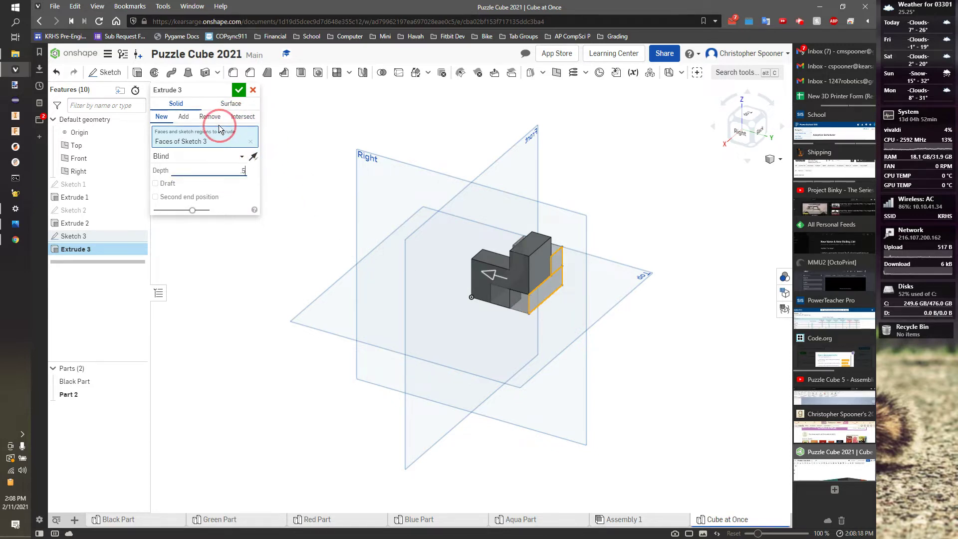
click(184, 116)
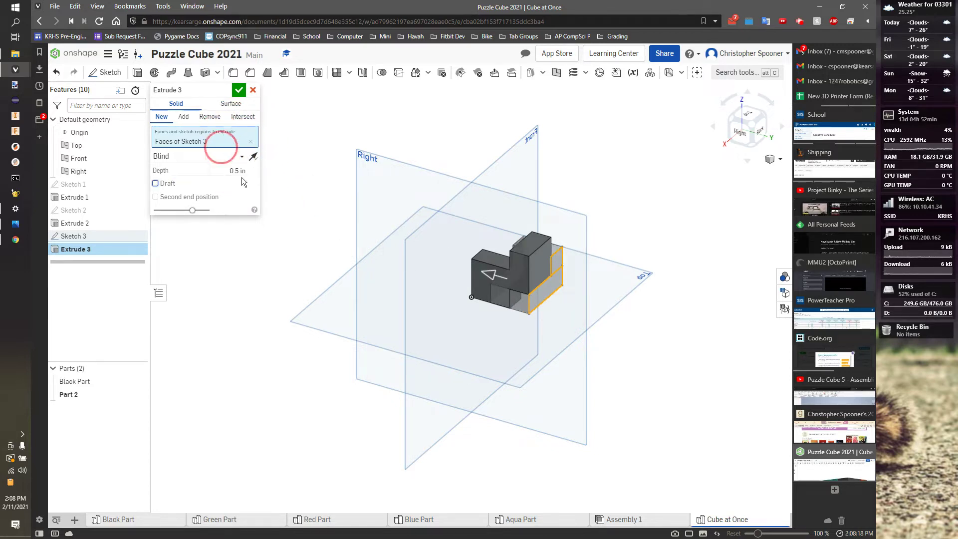
click(162, 117)
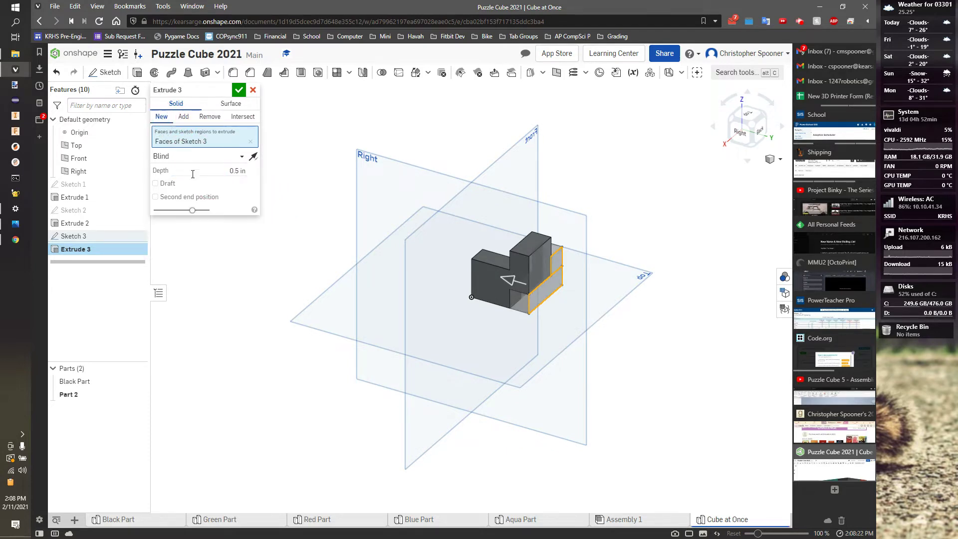
click(239, 90)
Rename the newly extruded second part as Green Part.
click(87, 396)
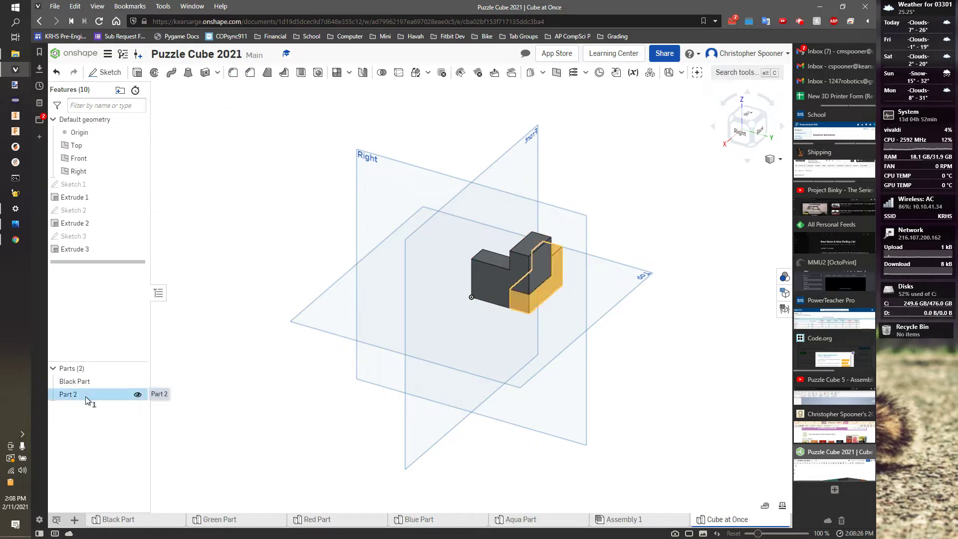
right_click(77, 397)
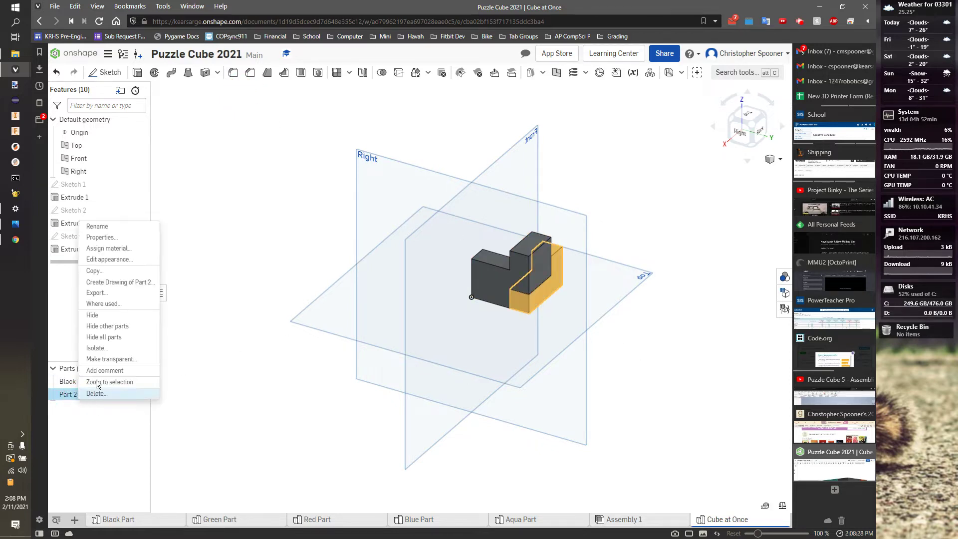
click(120, 232)
text(Green Pa)
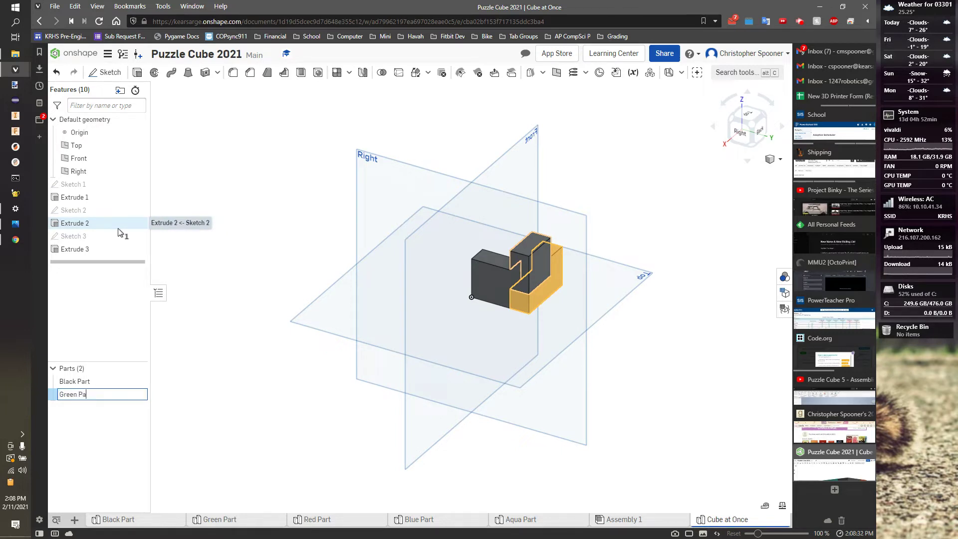
text(rt)
key(Return)
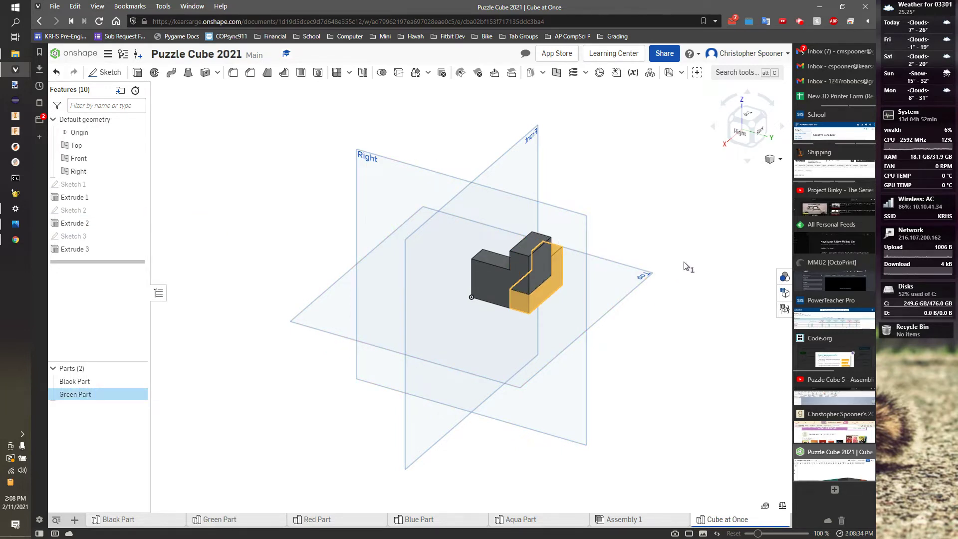
Set the Green Part's appearance to the dark green palette colour 327014.
click(785, 277)
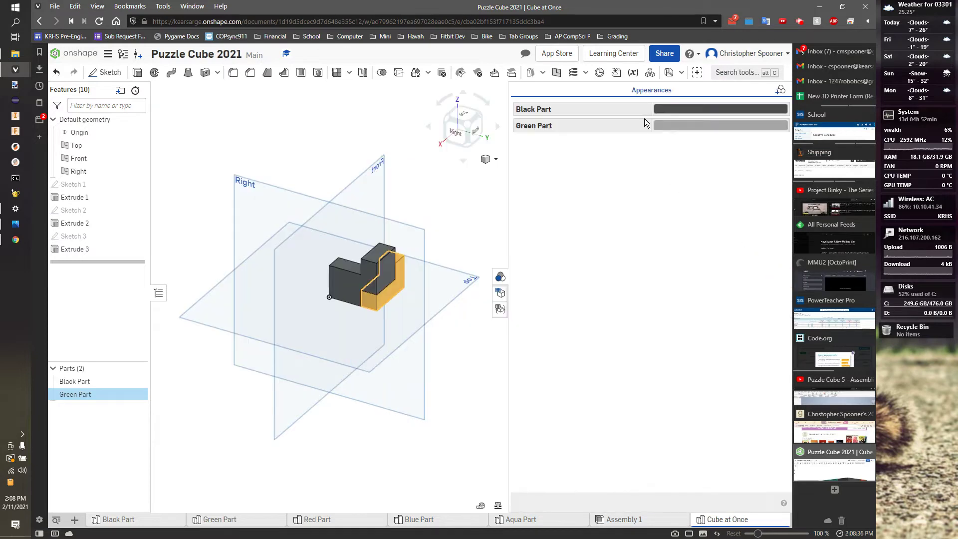
click(669, 131)
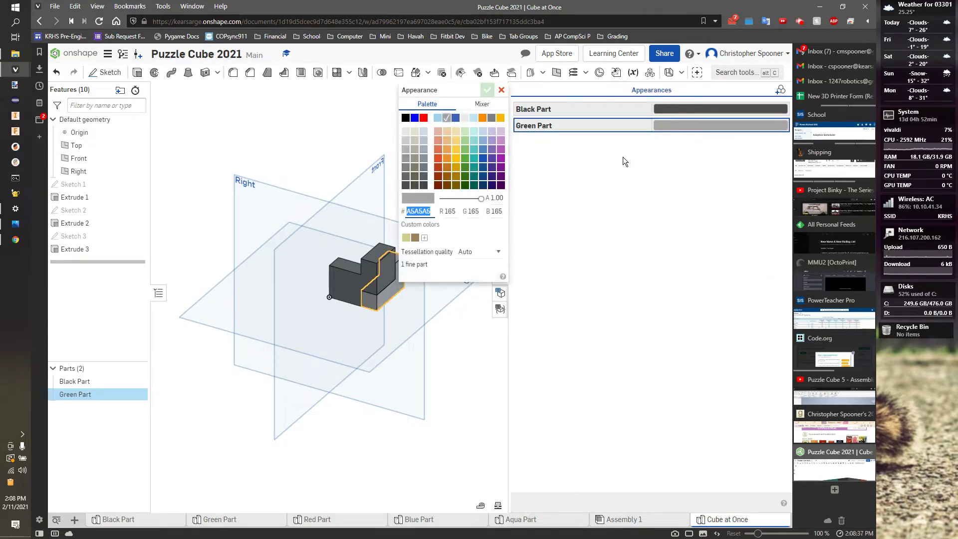
click(465, 176)
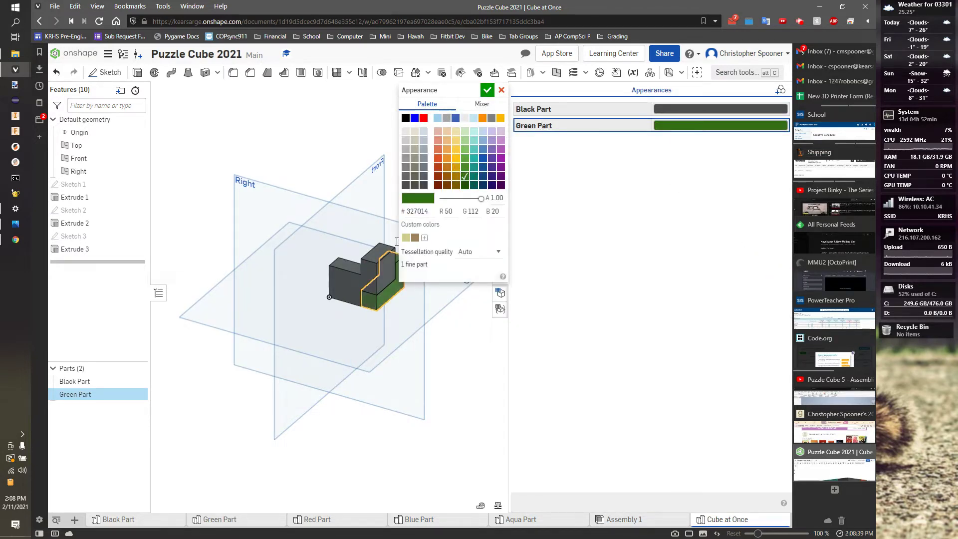
click(487, 92)
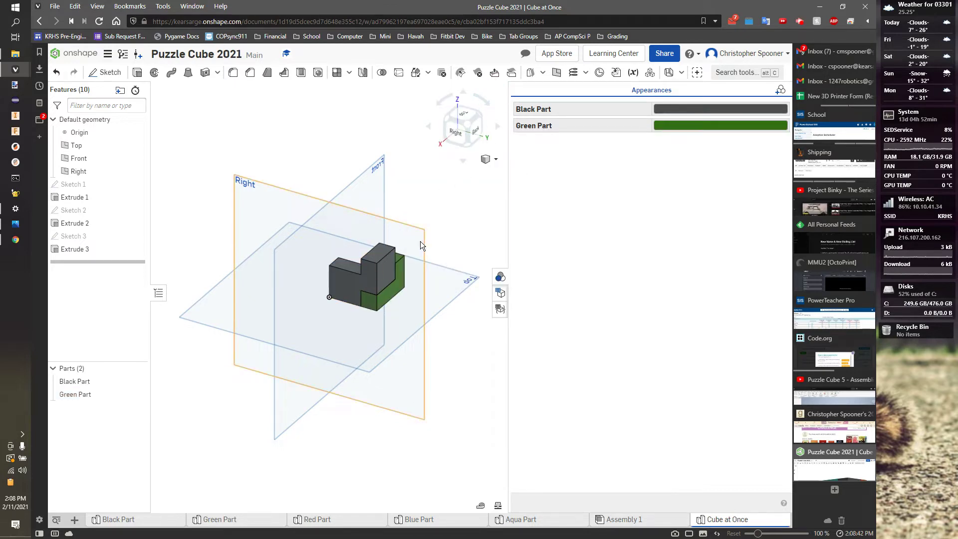
click(500, 277)
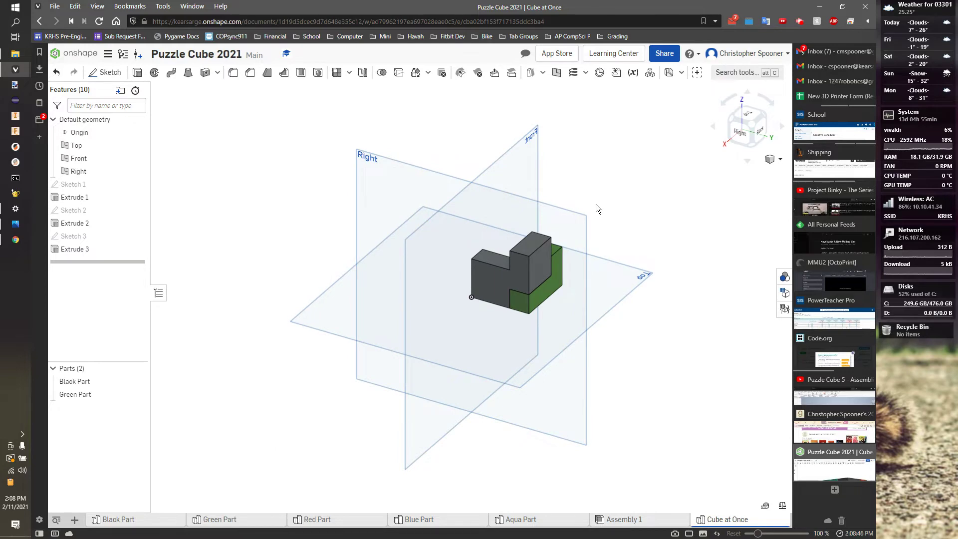
Check the coloured layer drawing in Photos and start a new sketch on the top face of the black part's tall block.
key(alt+Tab)
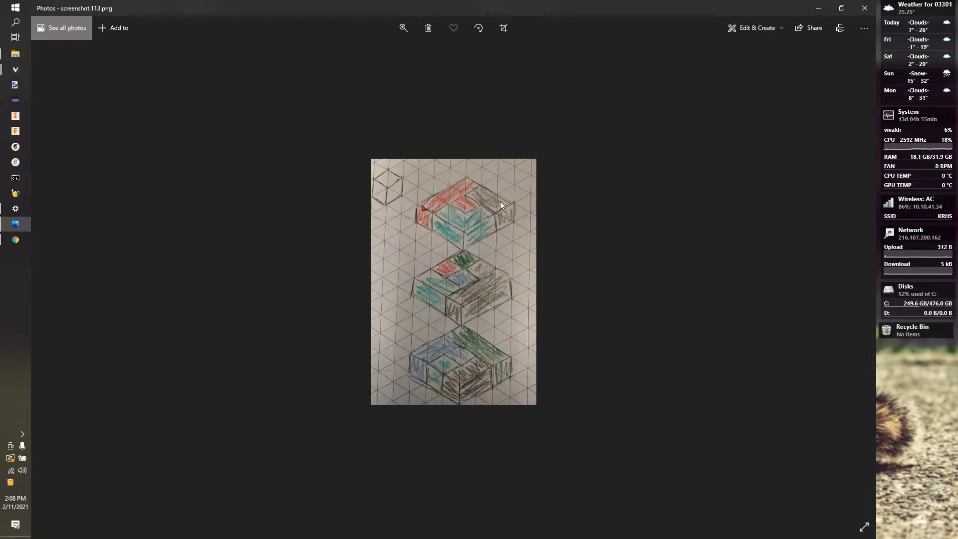
key(alt+Tab)
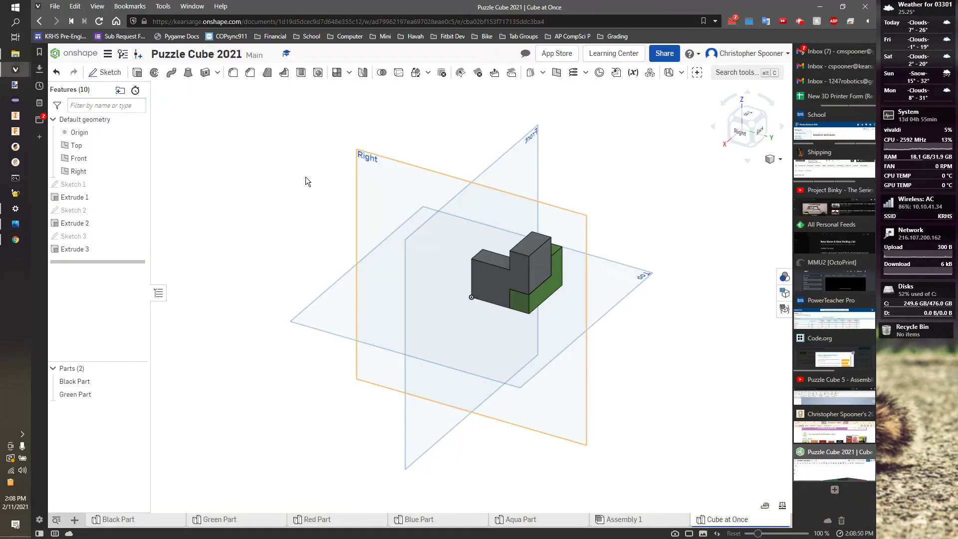
key(alt+Tab)
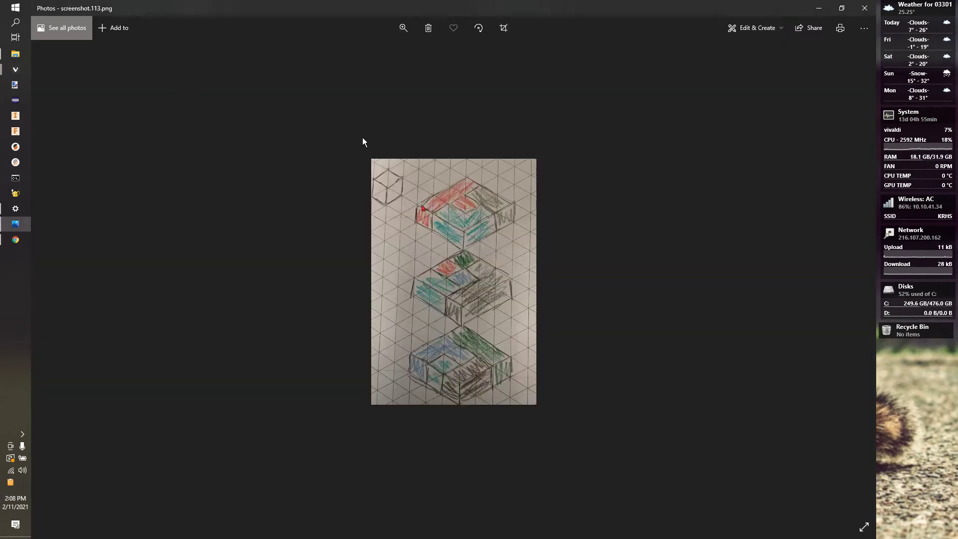
key(alt+Tab)
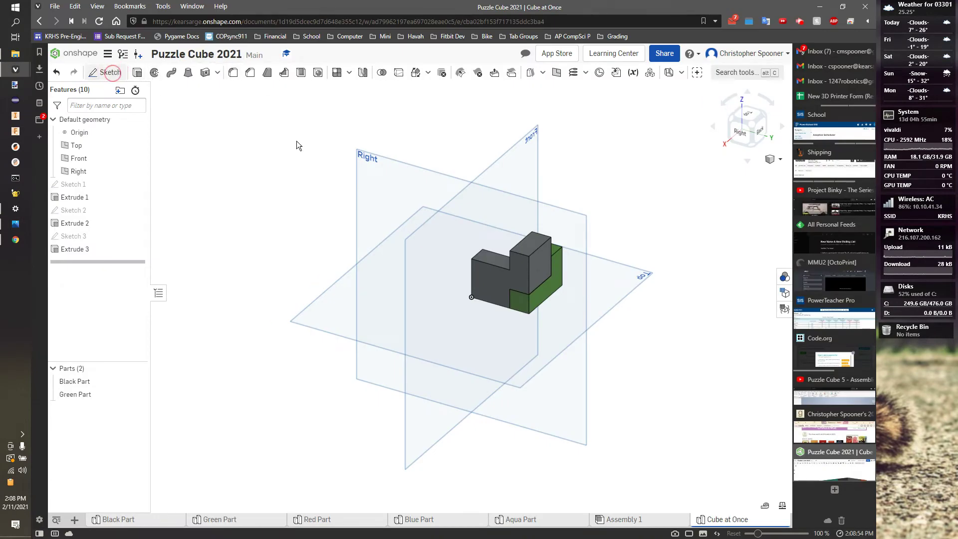
key(shift+s)
click(530, 244)
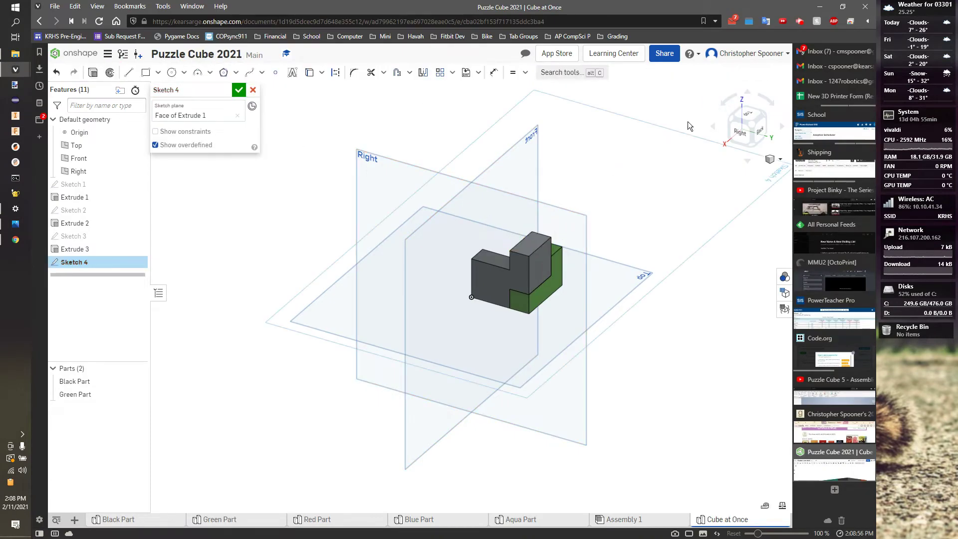
Rotate the top view of the parts a quarter turn and compare it with the coloured layer drawing in Photos.
click(747, 114)
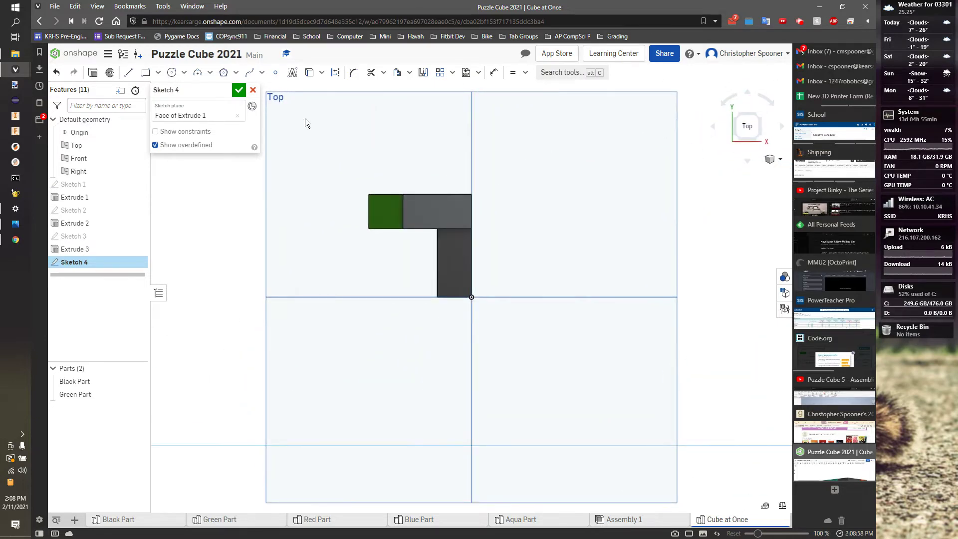
mouse_move(798, 122)
click(769, 104)
click(769, 104)
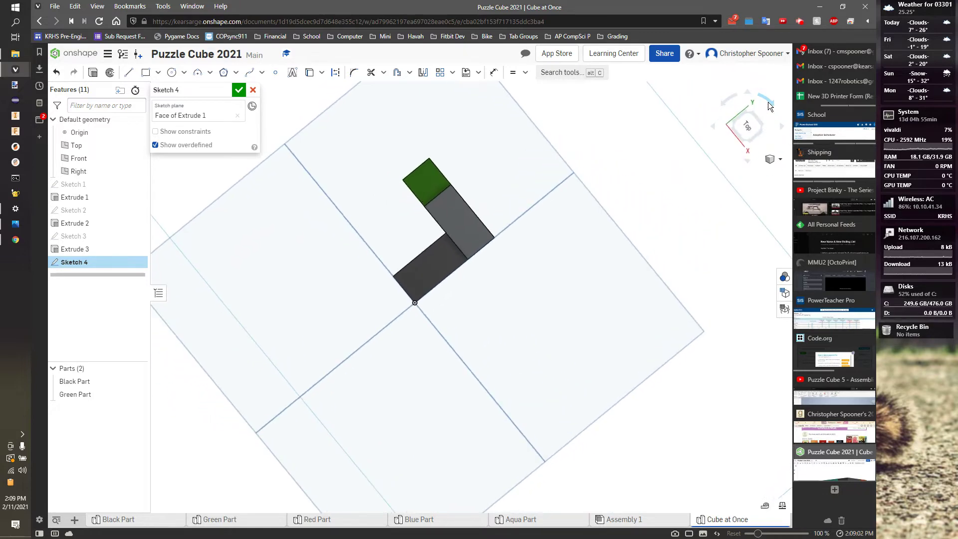
key(alt+Tab)
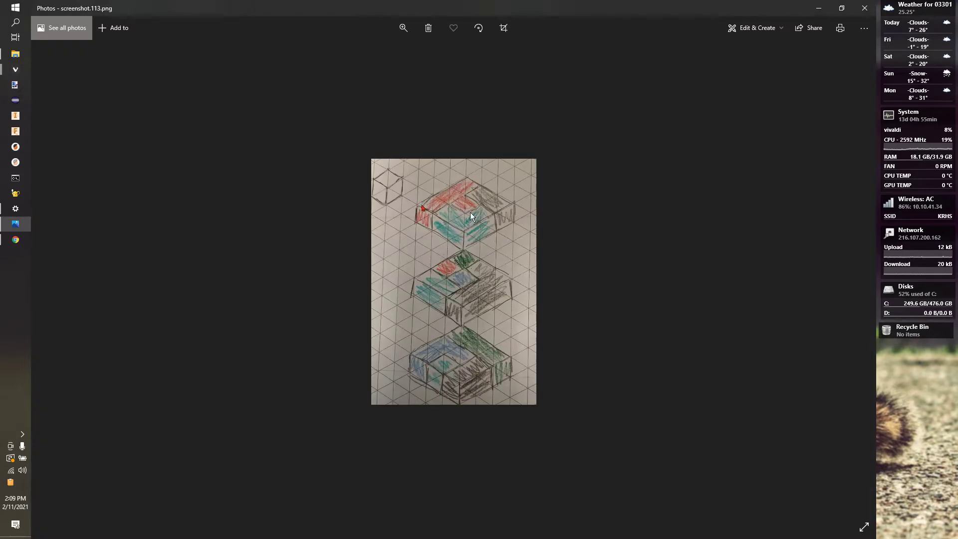
key(alt+Tab)
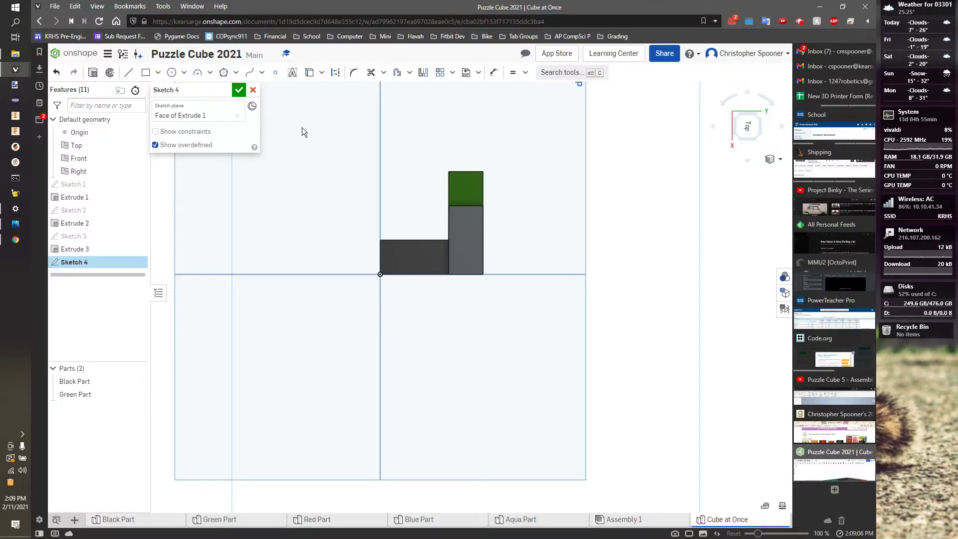
Sketch a rectangle about 1.5 by 0.5 in from the green block's outer corner and a second about 0.46 by 0.5 in inside the black corner.
click(146, 73)
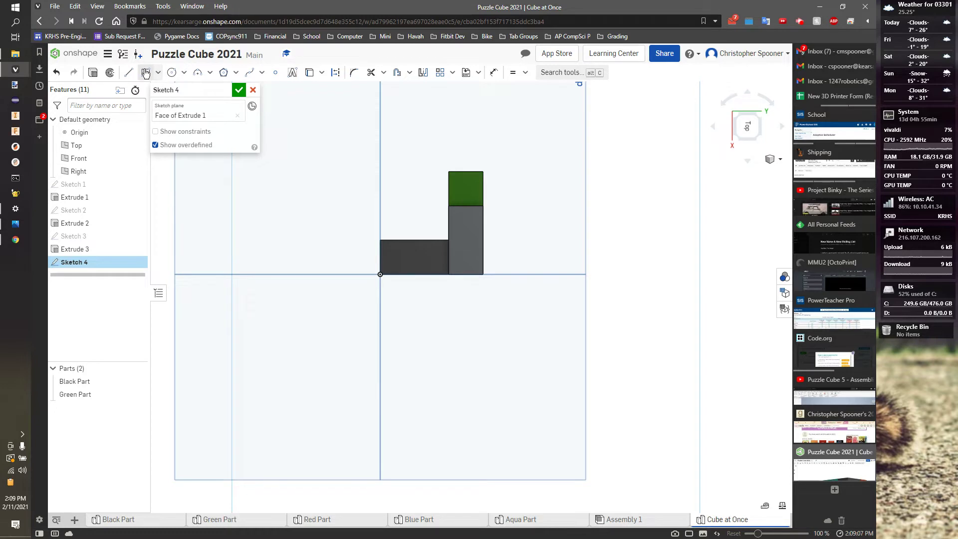
click(482, 172)
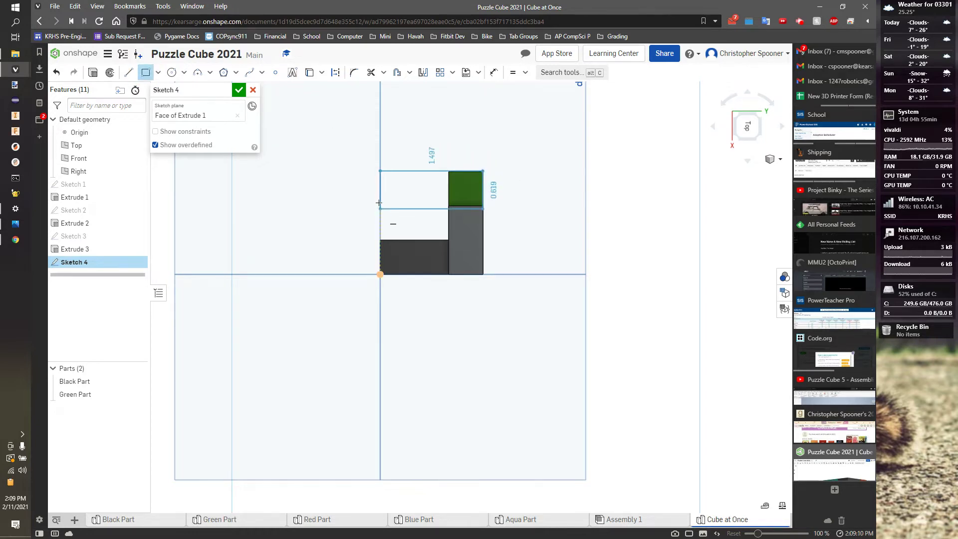
click(381, 205)
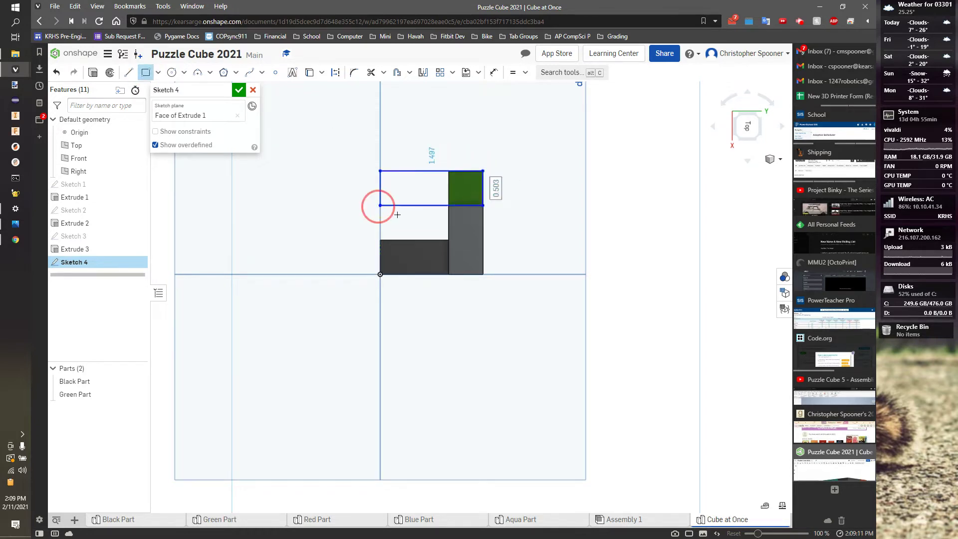
click(449, 205)
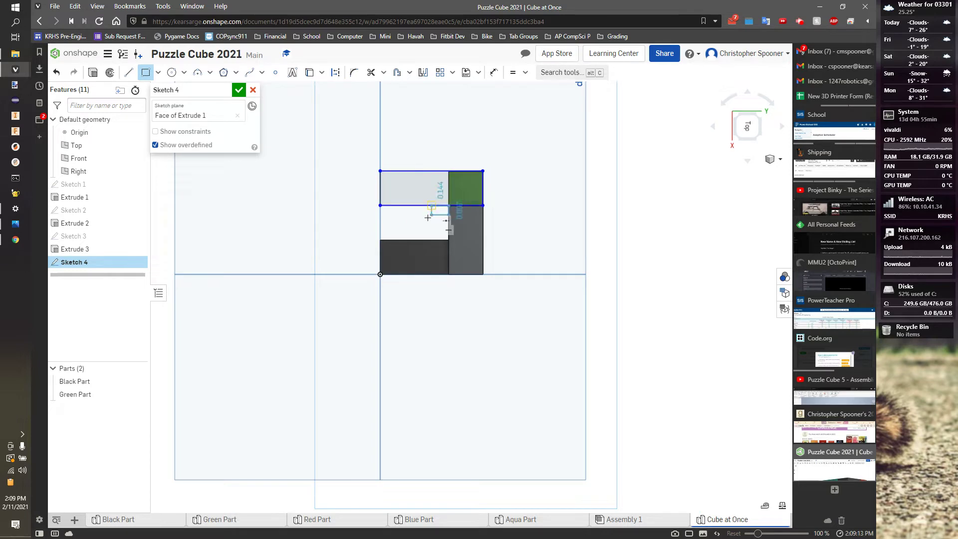
click(417, 241)
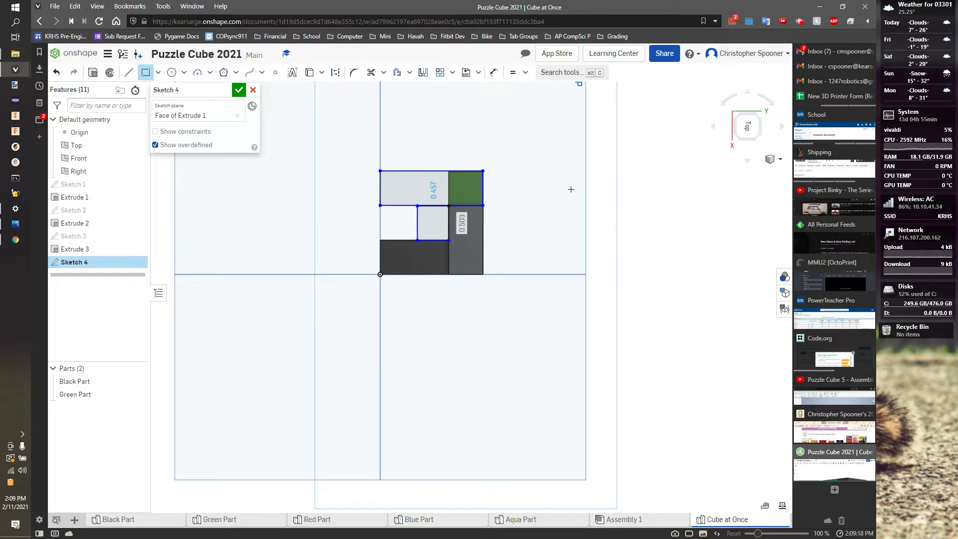
Constrain the long rectangle's short outer edge and the small rectangle's free side and lower edge to equal length.
key(e)
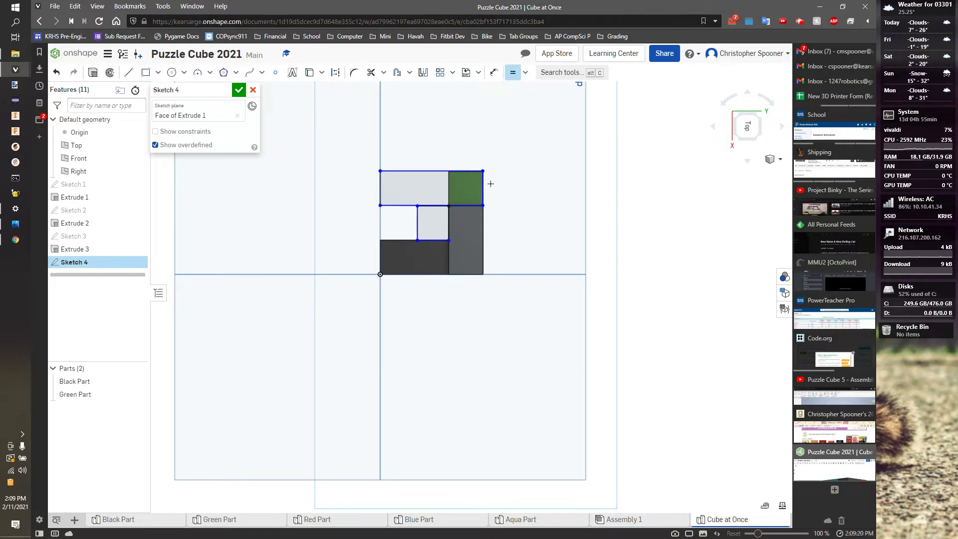
click(483, 187)
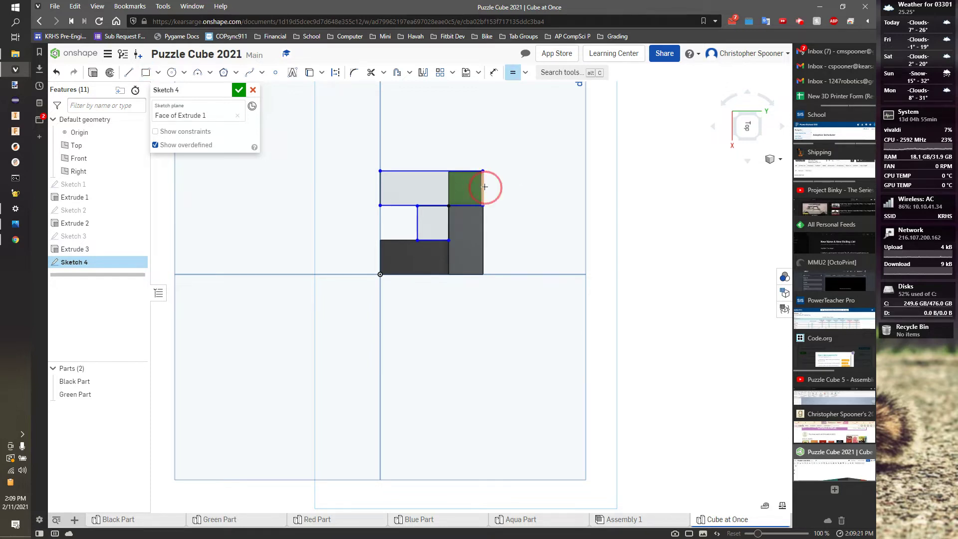
click(433, 241)
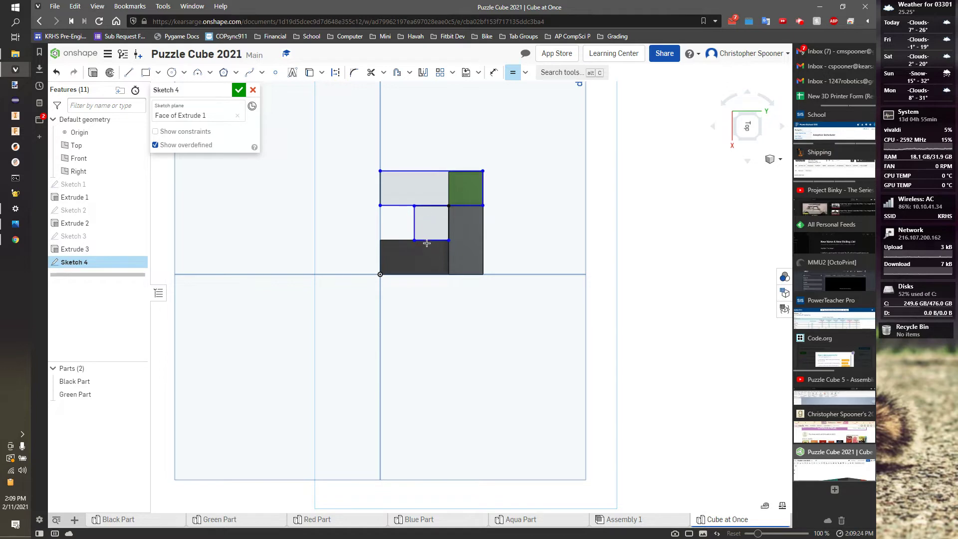
click(413, 225)
click(430, 241)
Dimension the long rectangle's outer edge to 1.5 in.
key(d)
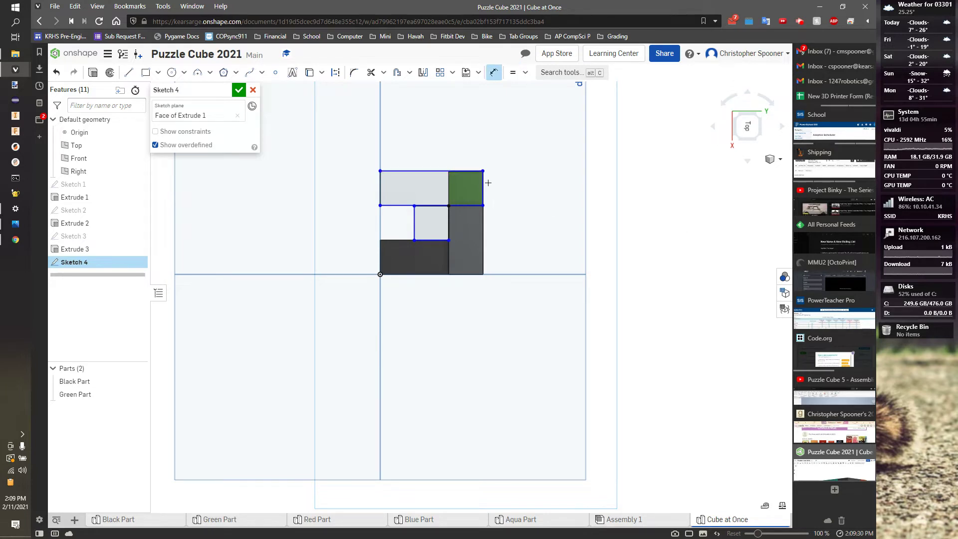
click(430, 171)
click(432, 144)
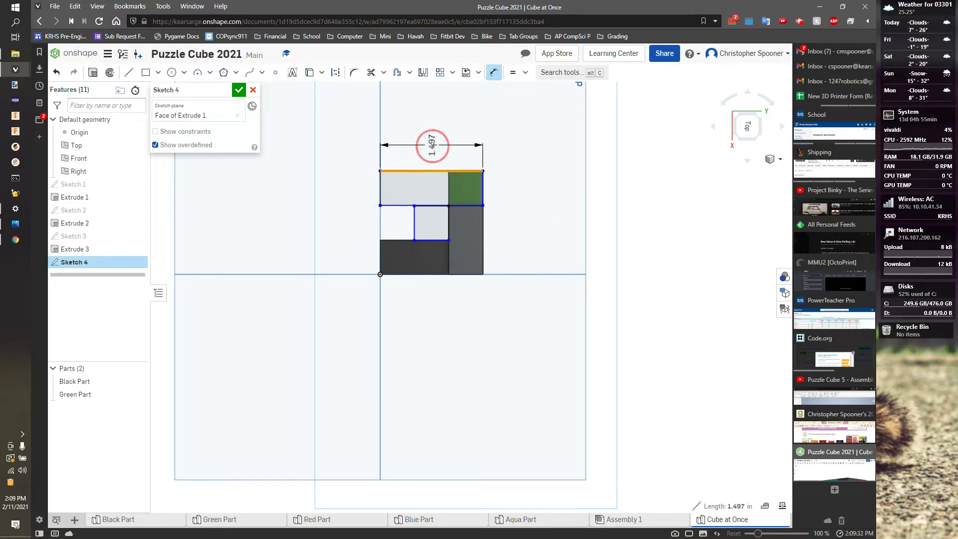
text(1.5)
key(Return)
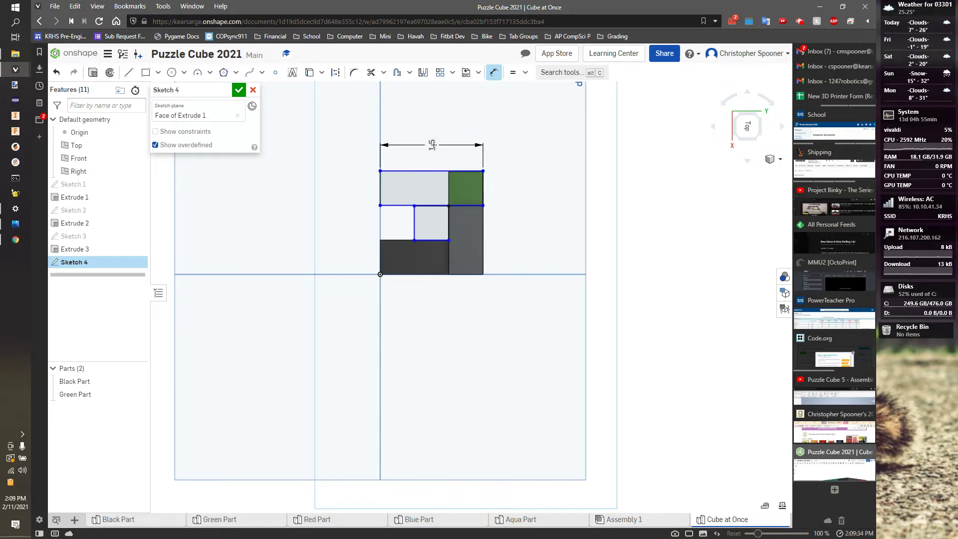
Dimension the long rectangle's short side to 0.5 in.
click(376, 188)
click(352, 188)
key(BackSpace)
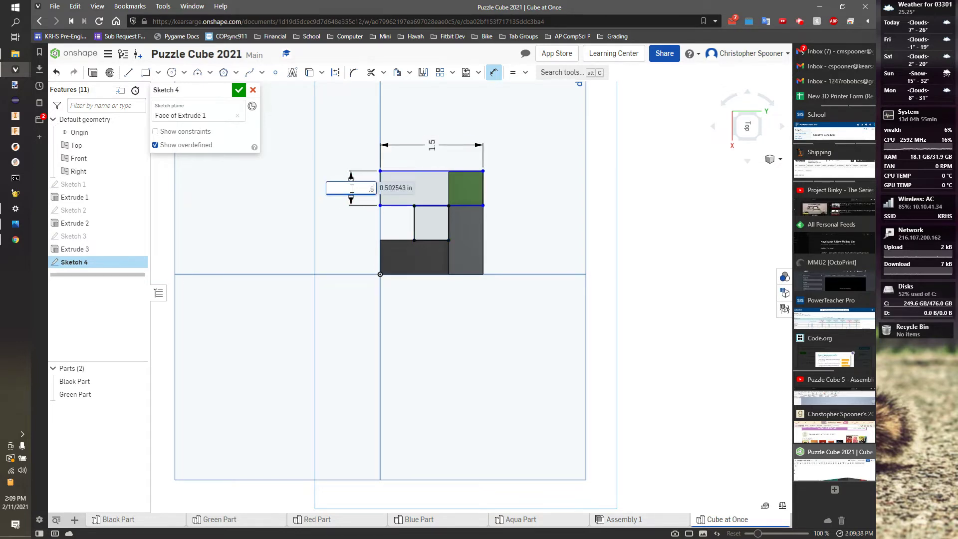
text(.5)
key(Return)
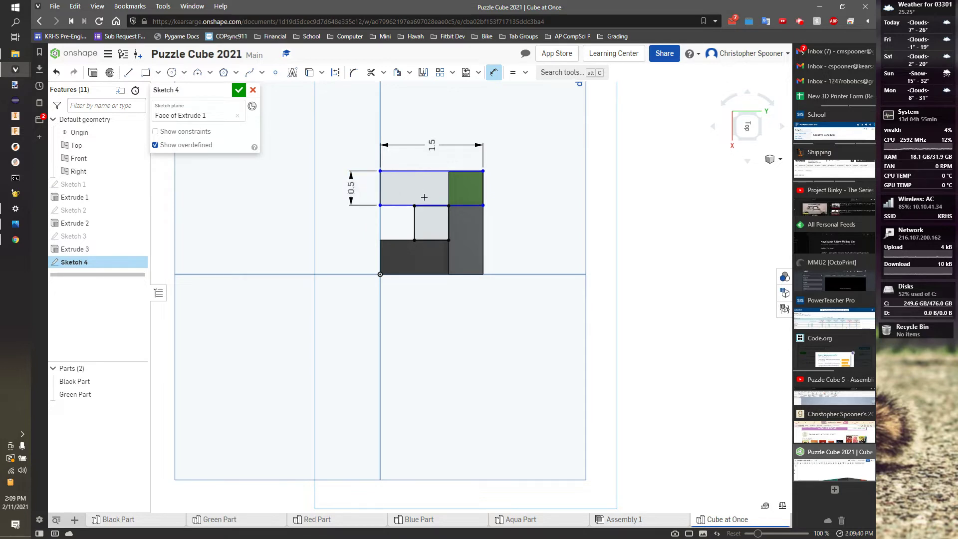
Add a driven dimension between the small rectangle's free side and the long rectangle's short outer edge.
click(416, 219)
click(381, 188)
click(391, 227)
key(Return)
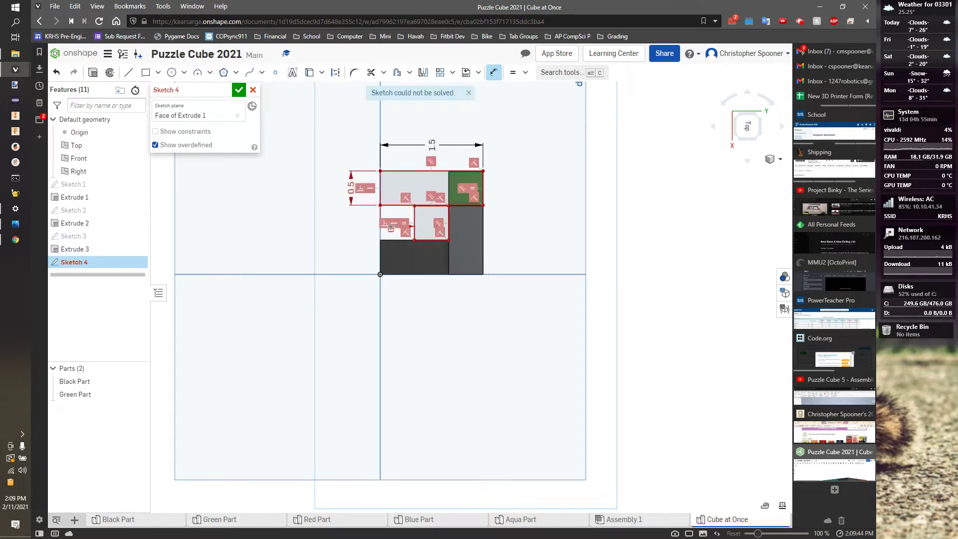
key(ctrl+z)
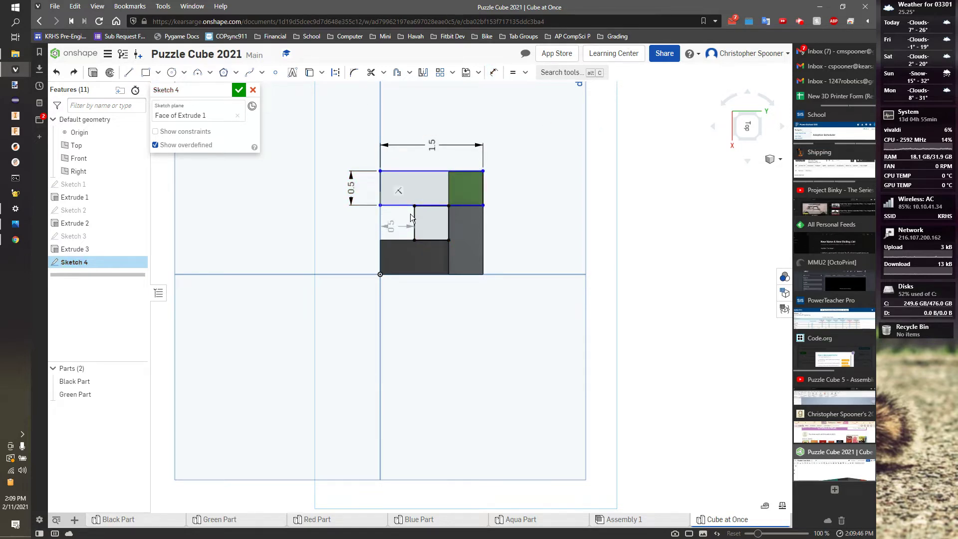
Constrain the small rectangle's upper free corner coincident with the long rectangle's lower edge.
scroll(422, 209, up, 5)
scroll(435, 213, up, 1)
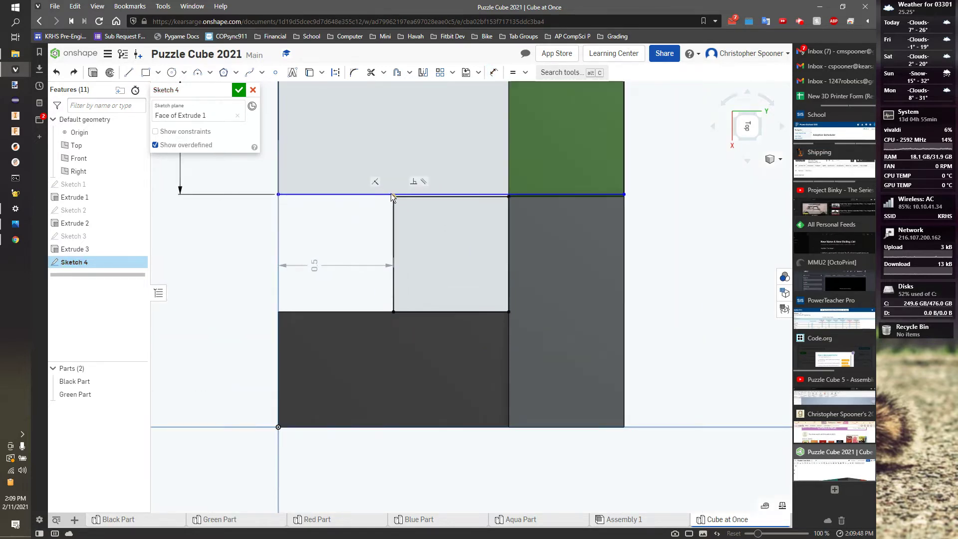
click(525, 73)
click(532, 98)
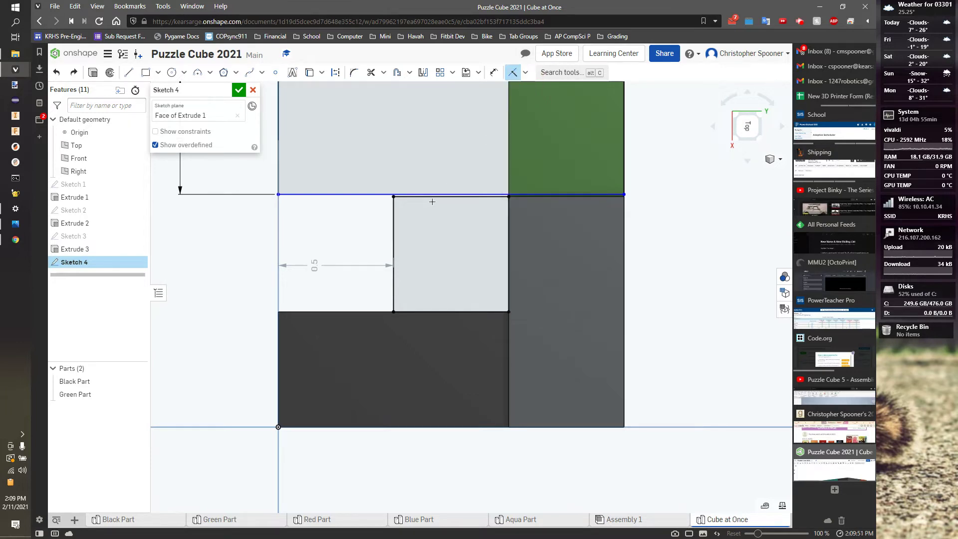
click(394, 196)
click(385, 193)
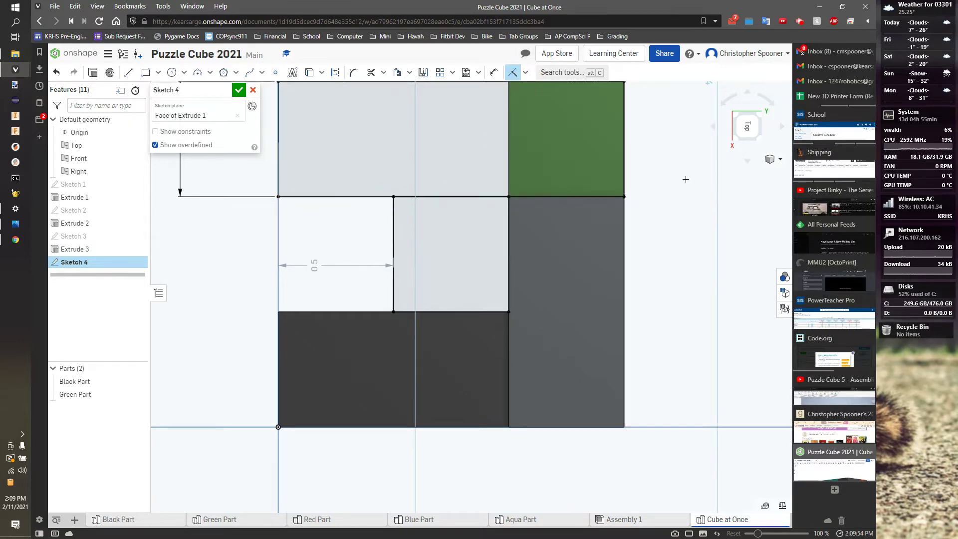
scroll(685, 175, down, 2)
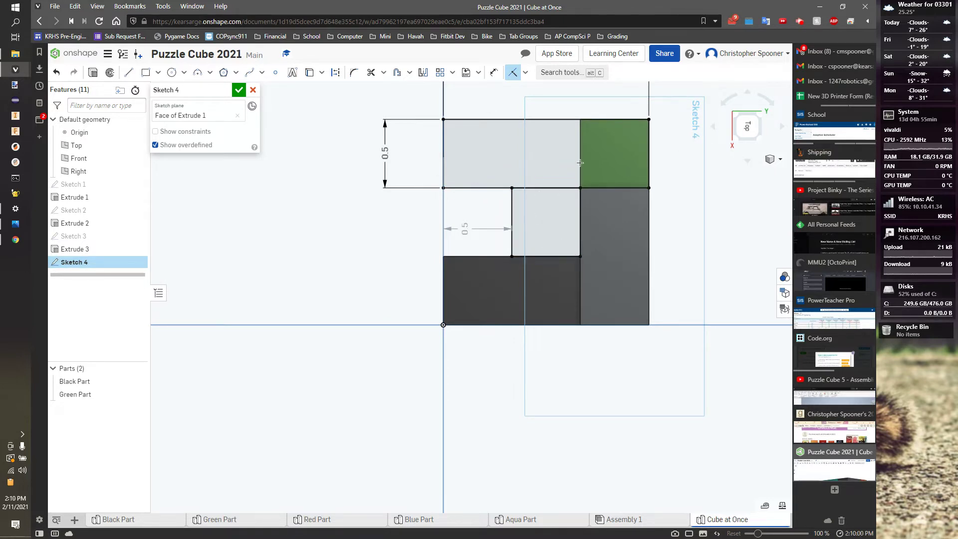
Extrude both rectangles 0.5 in downward as a new part, checking the shape against the coloured layer drawing in Photos.
click(737, 138)
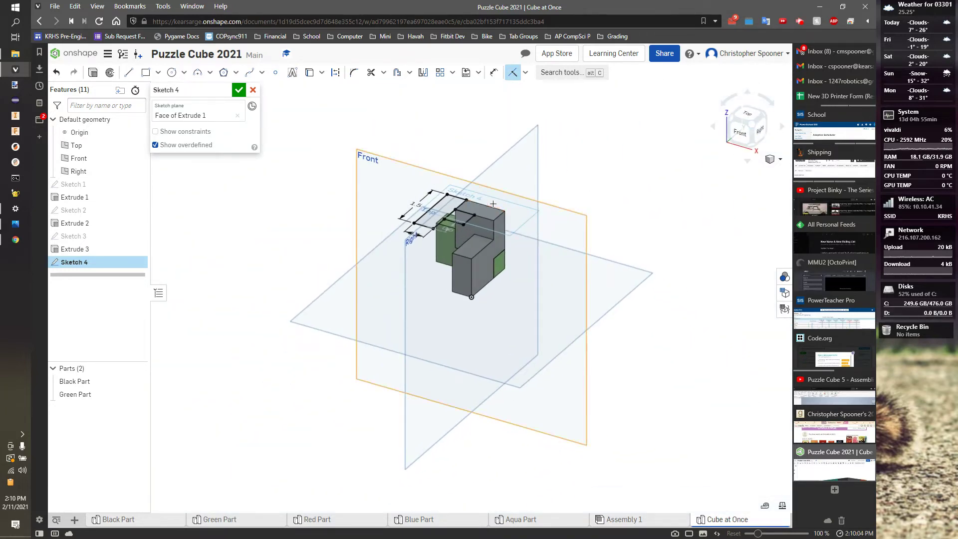
key(shift+e)
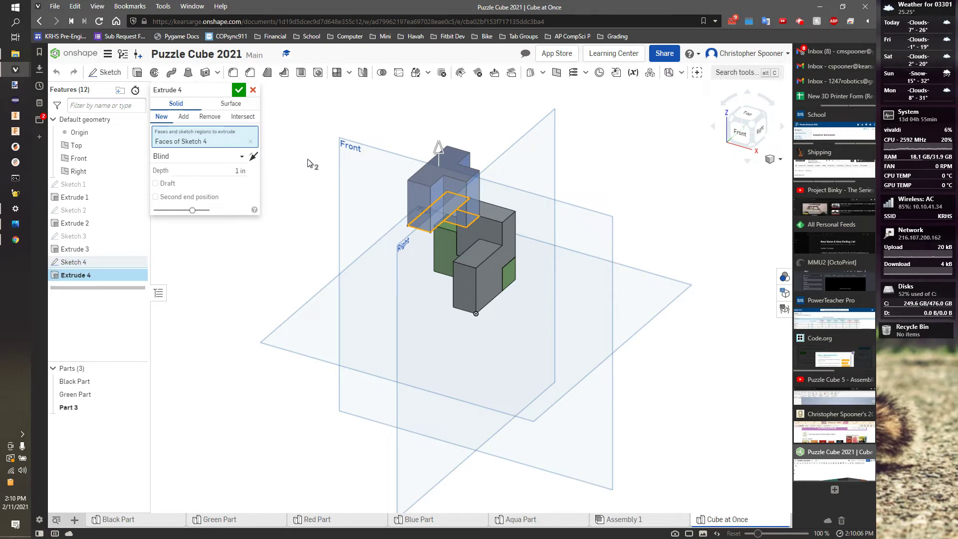
click(253, 157)
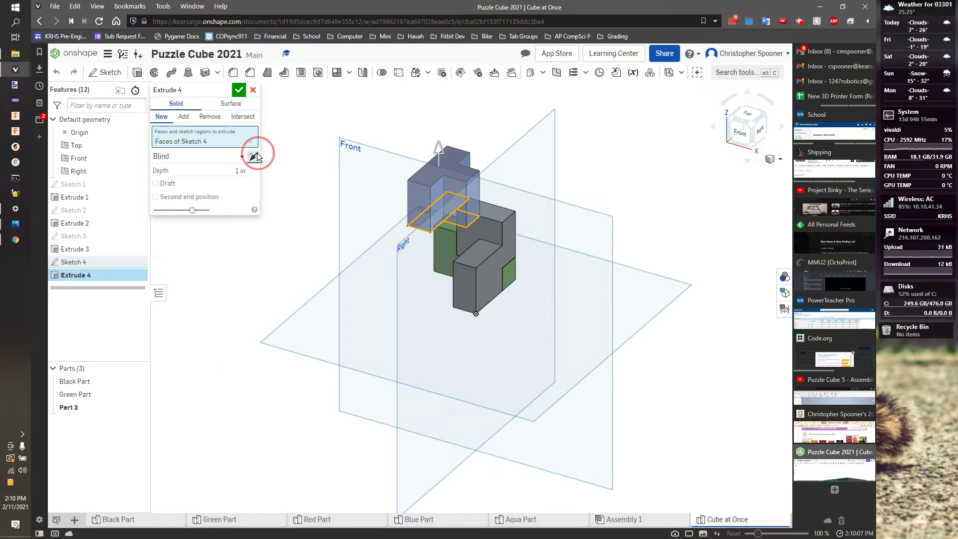
double_click(234, 171)
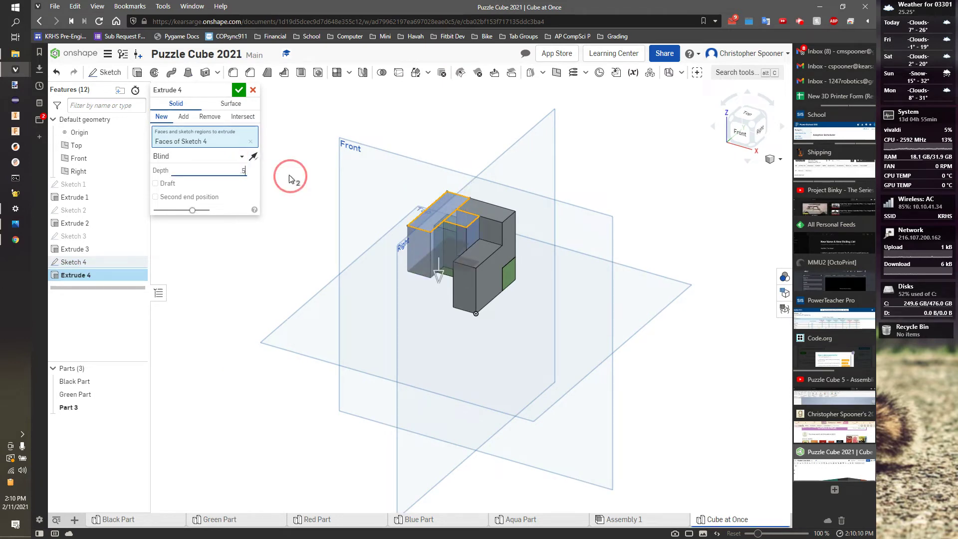
key(Tab)
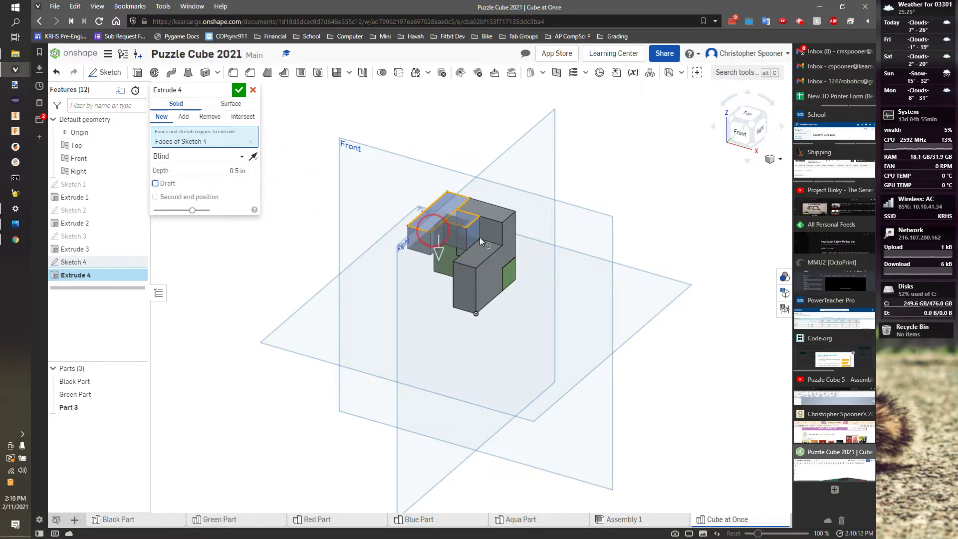
key(super+Tab)
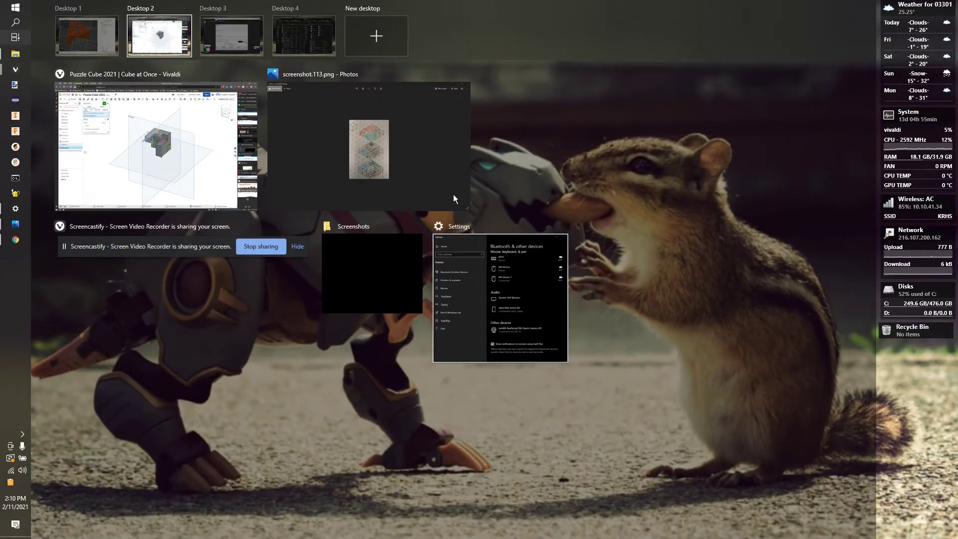
click(429, 152)
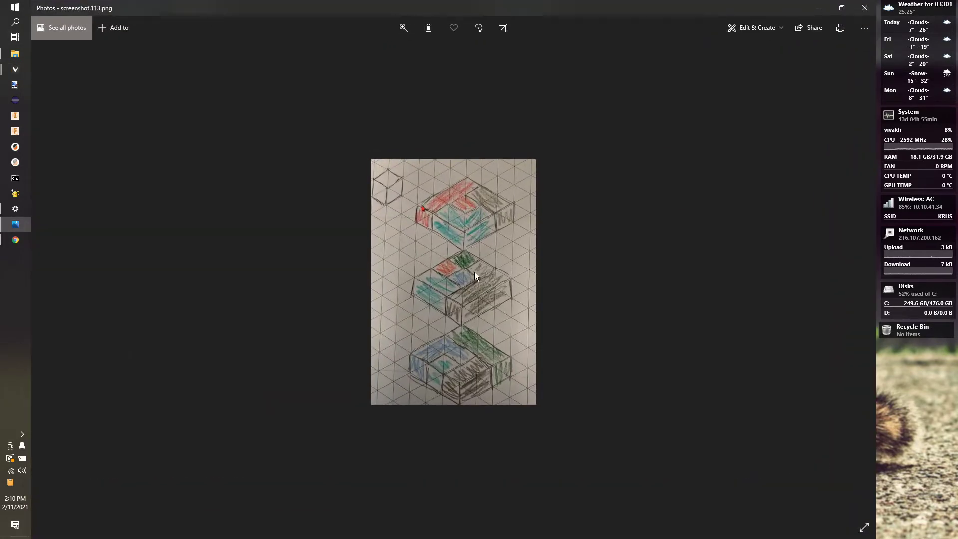
key(alt+Tab)
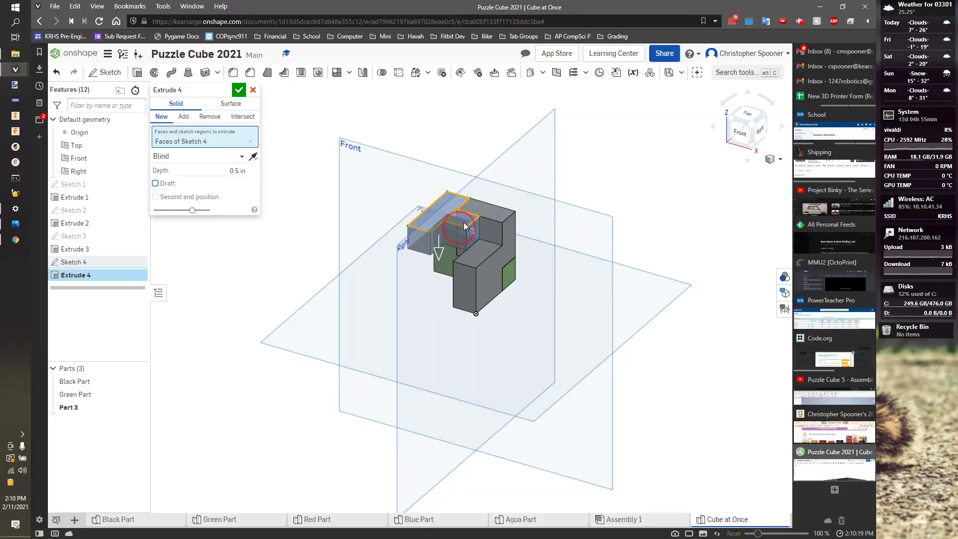
click(238, 92)
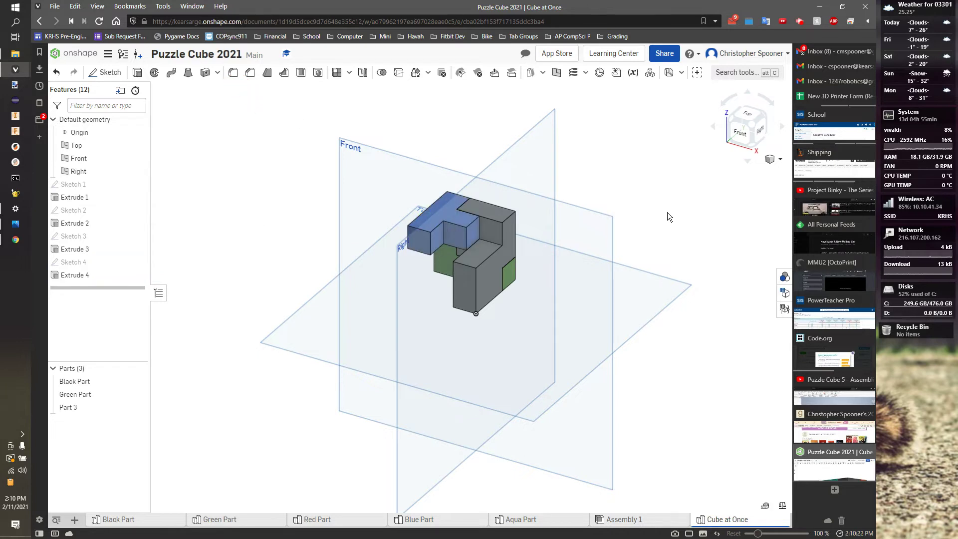
Rename the newly extruded part as Red Part.
right_click(55, 408)
click(92, 237)
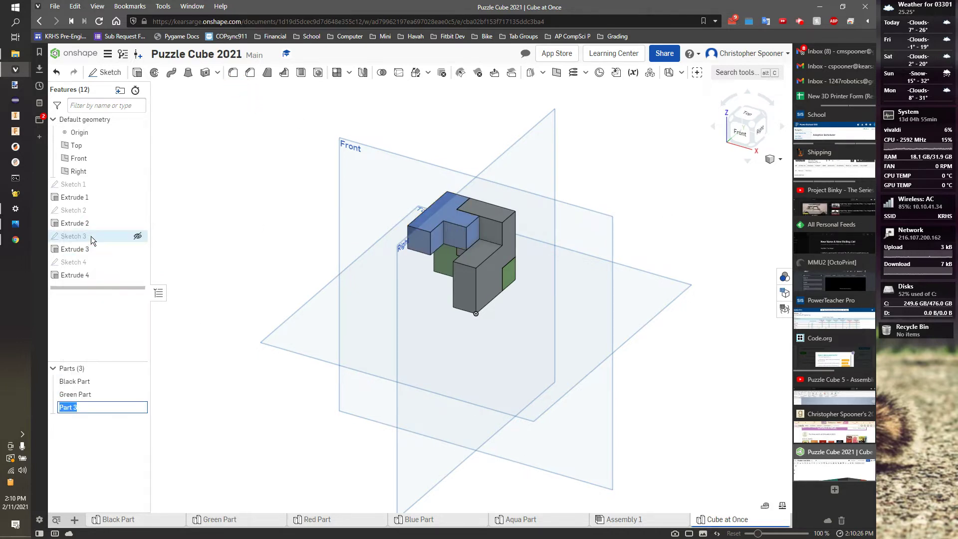
text(Red)
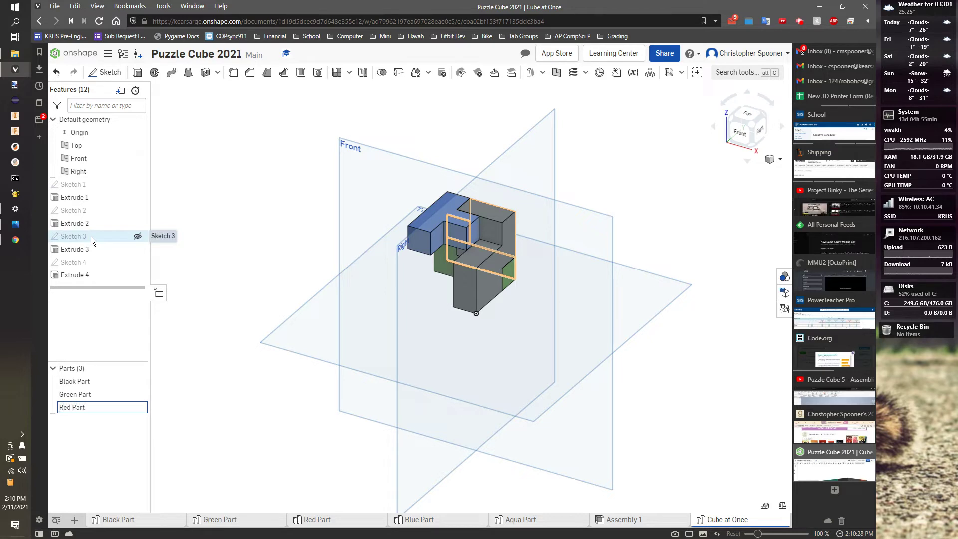
key(Return)
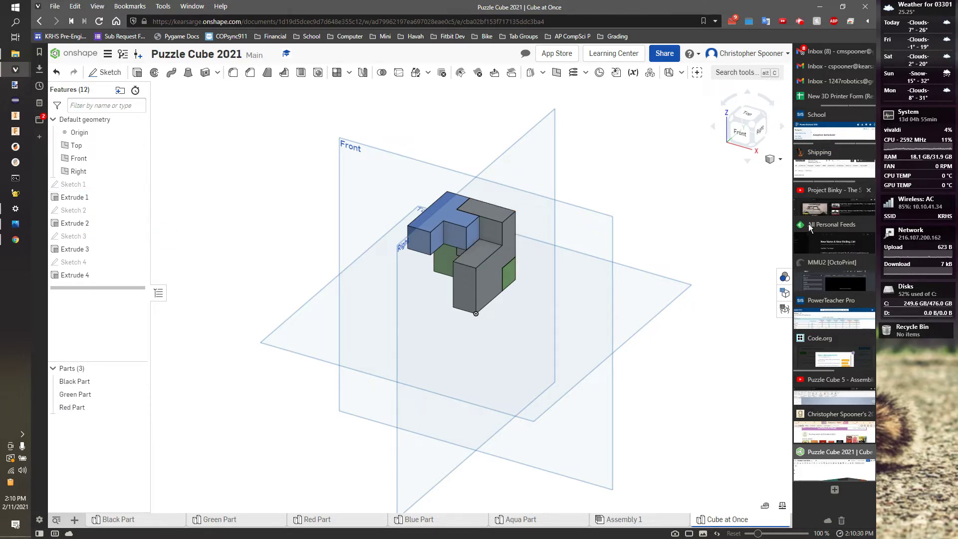
Set the Red Part's appearance colour to pure red, FF0000.
click(784, 278)
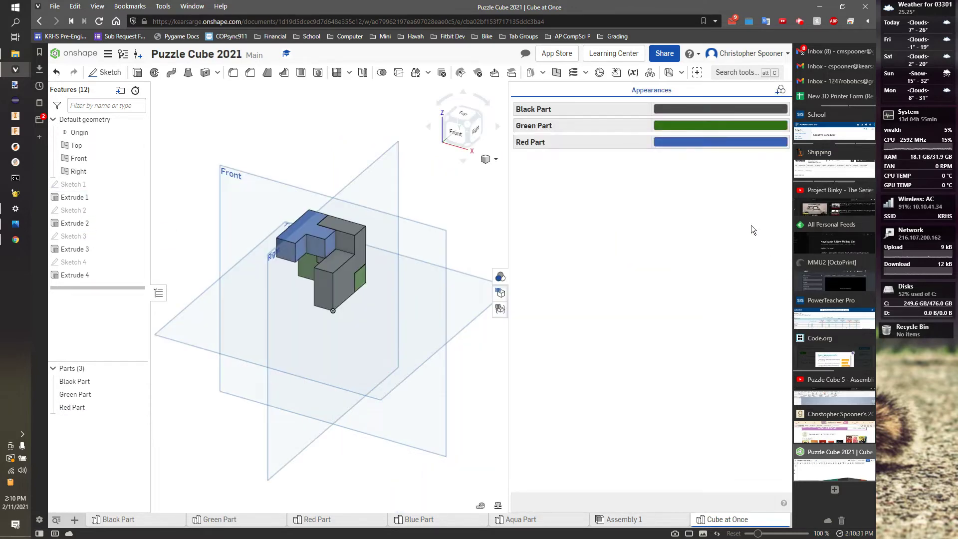
click(660, 143)
click(424, 118)
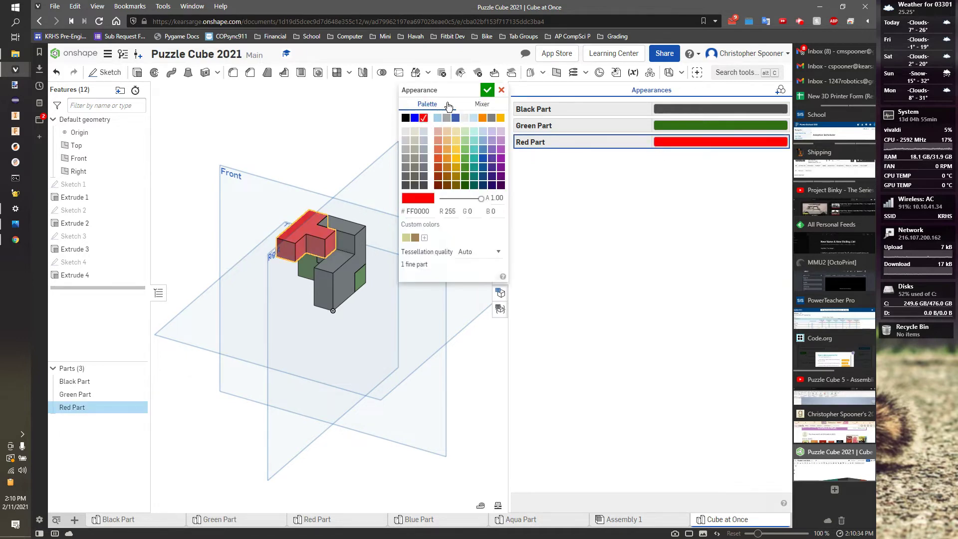
click(486, 91)
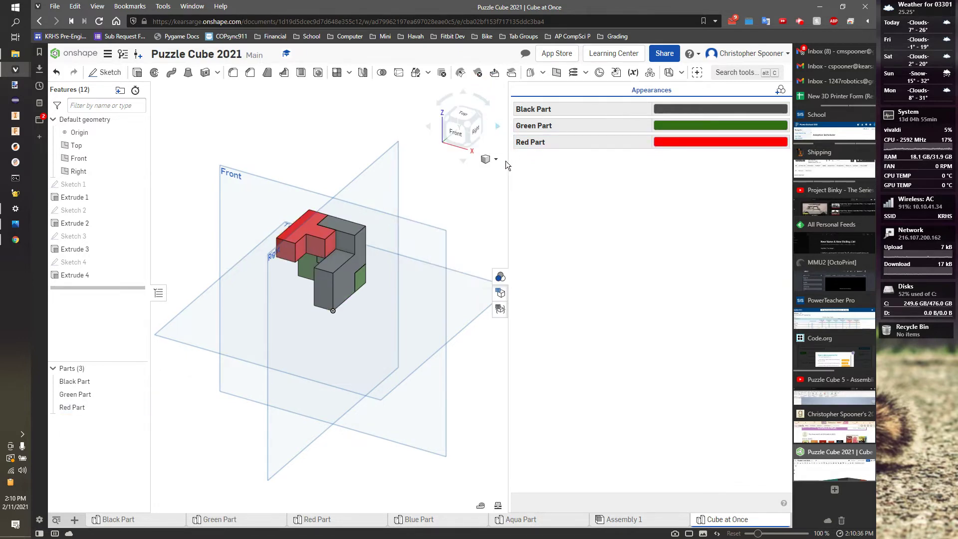
click(503, 277)
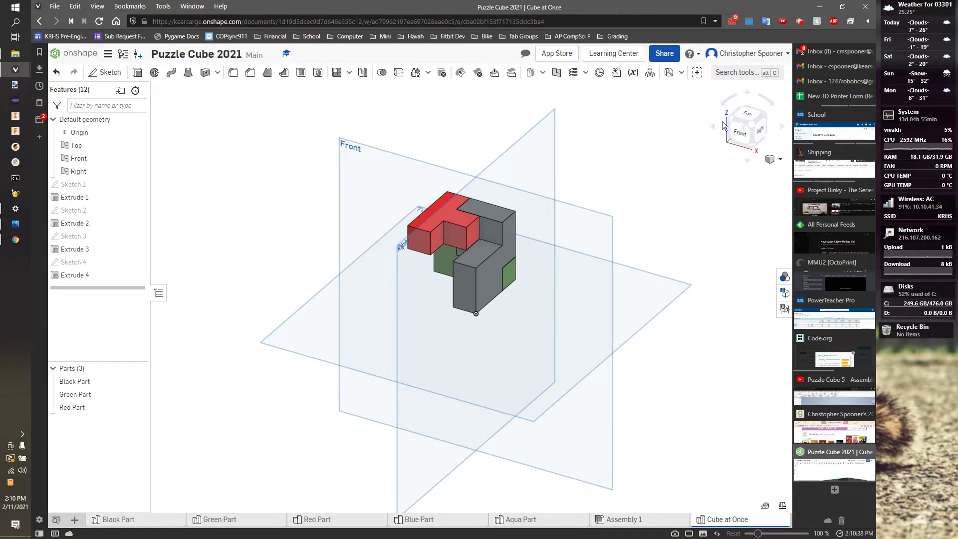
On the red part's long outer side face, sketch a rectangle about 0.46 by 0.45 in from the corner where red meets green.
click(733, 122)
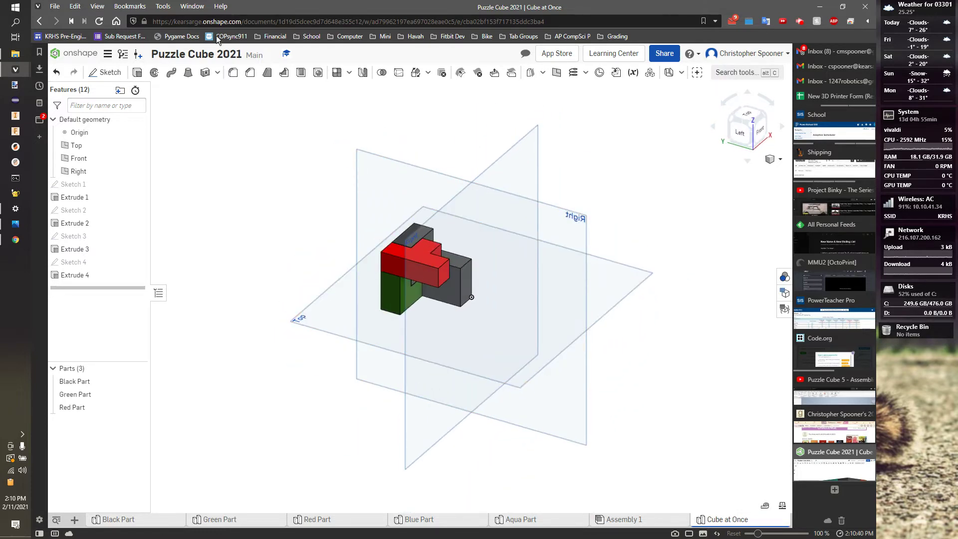
click(106, 73)
click(421, 276)
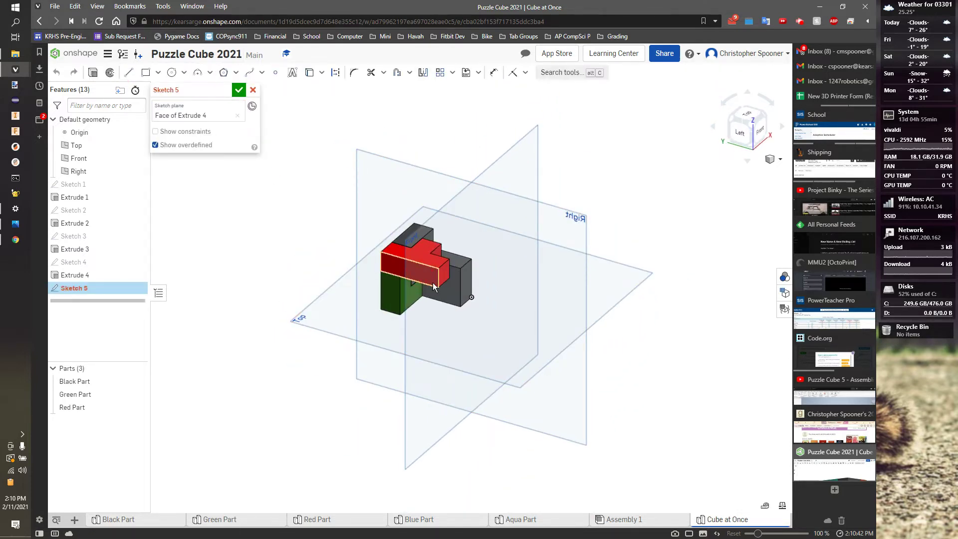
click(736, 133)
click(146, 72)
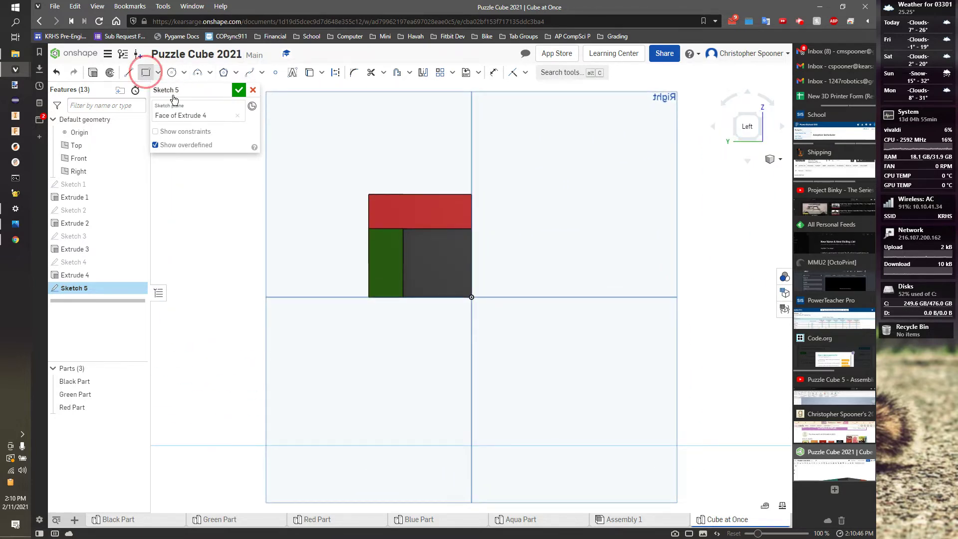
click(403, 229)
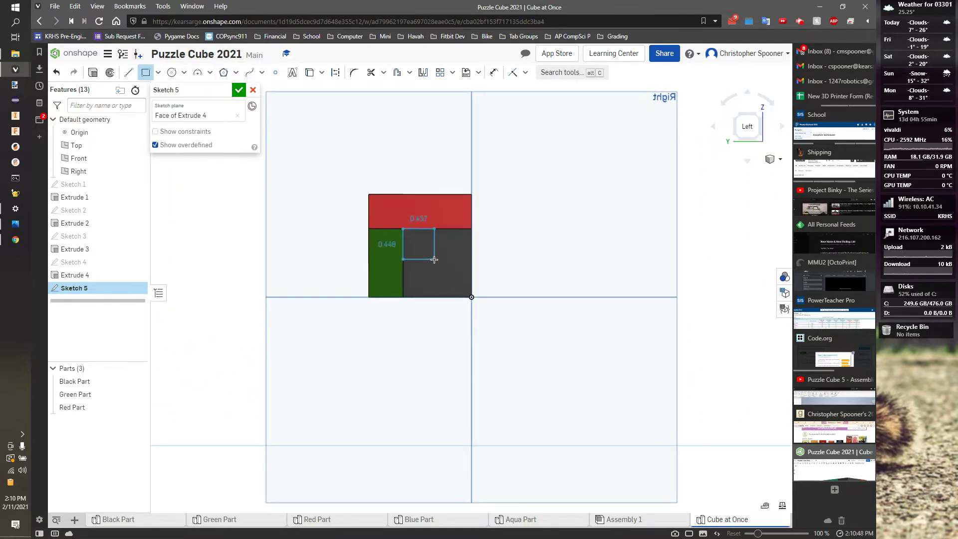
click(434, 260)
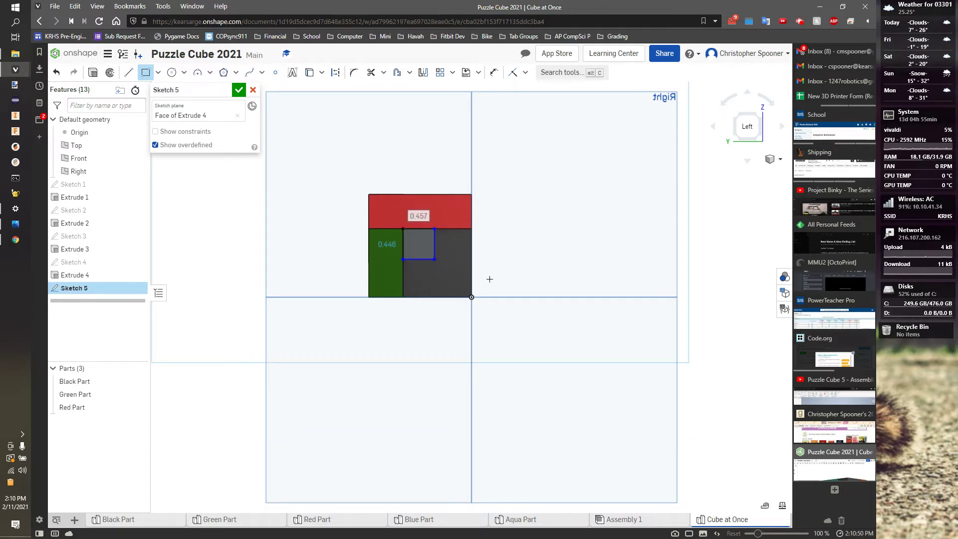
Constrain the small rectangle's free side and lower edge to equal length and dimension the side to 0.5 in.
key(e)
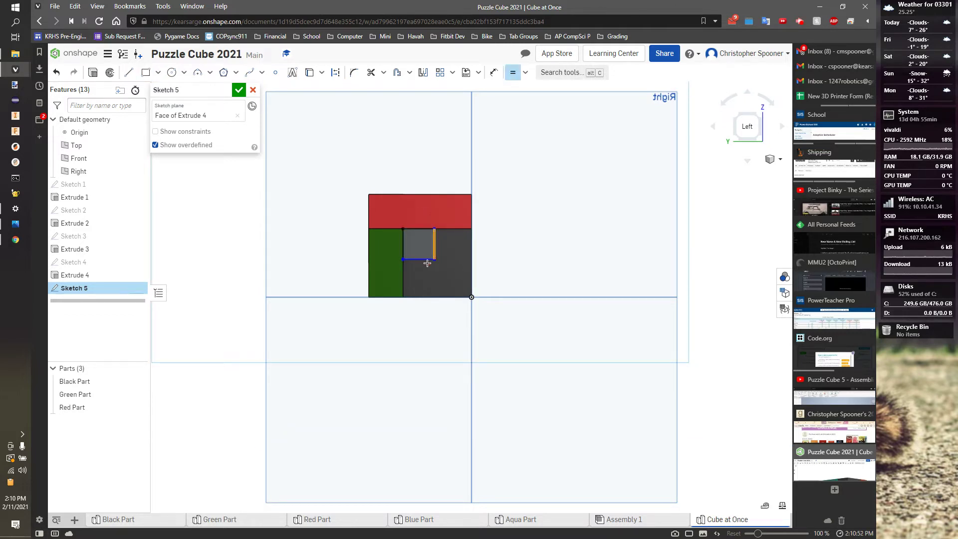
click(426, 259)
key(d)
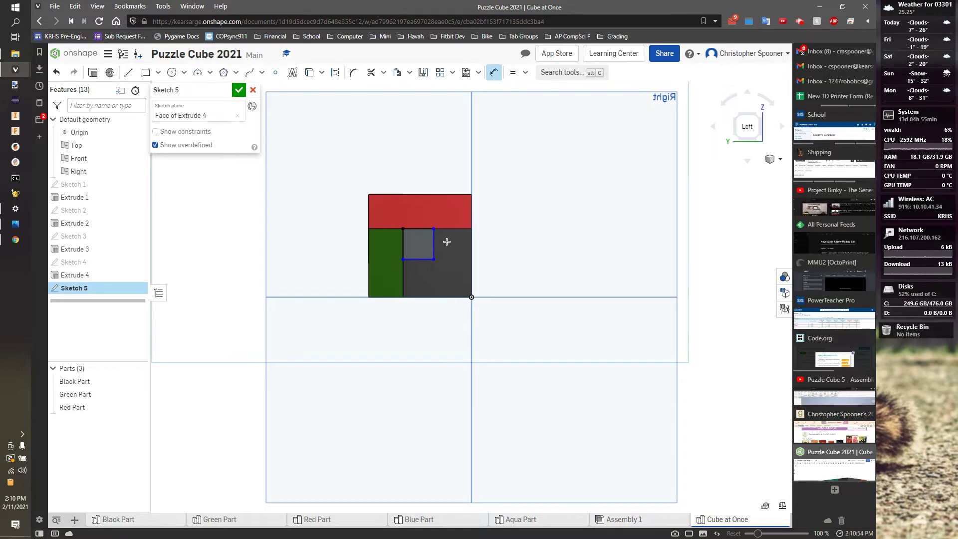
click(436, 244)
click(459, 243)
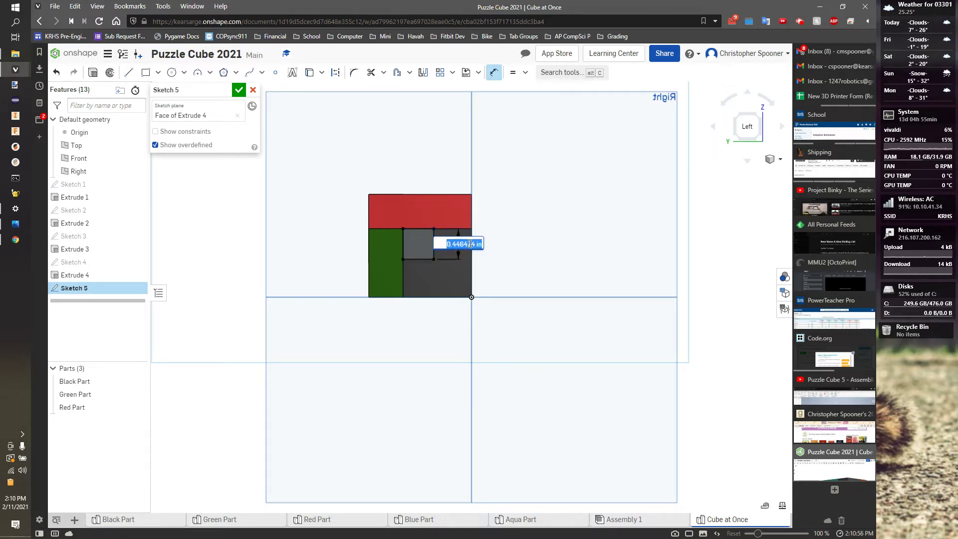
text(.5)
key(Return)
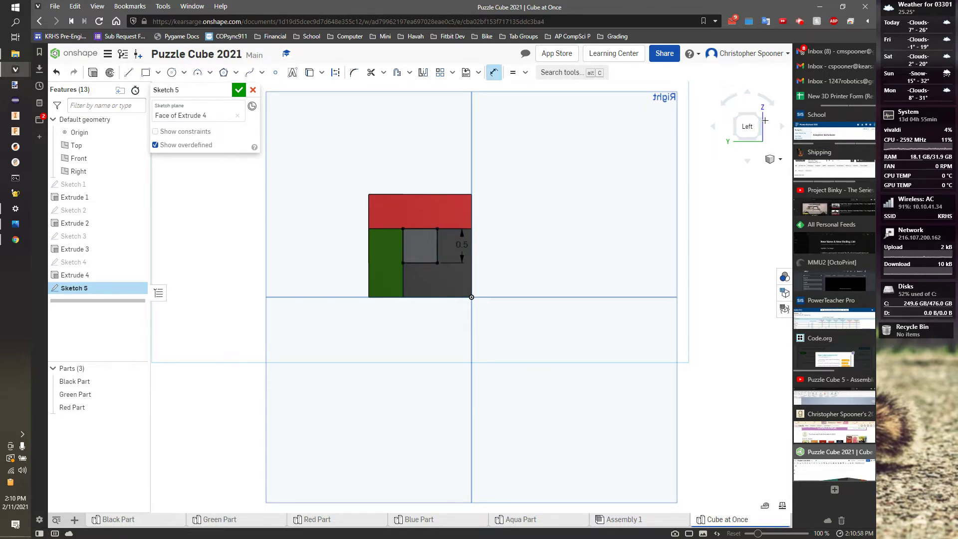
Extrude the small square 0.5 in inward from the red part's side face and add it to Red Part.
click(762, 116)
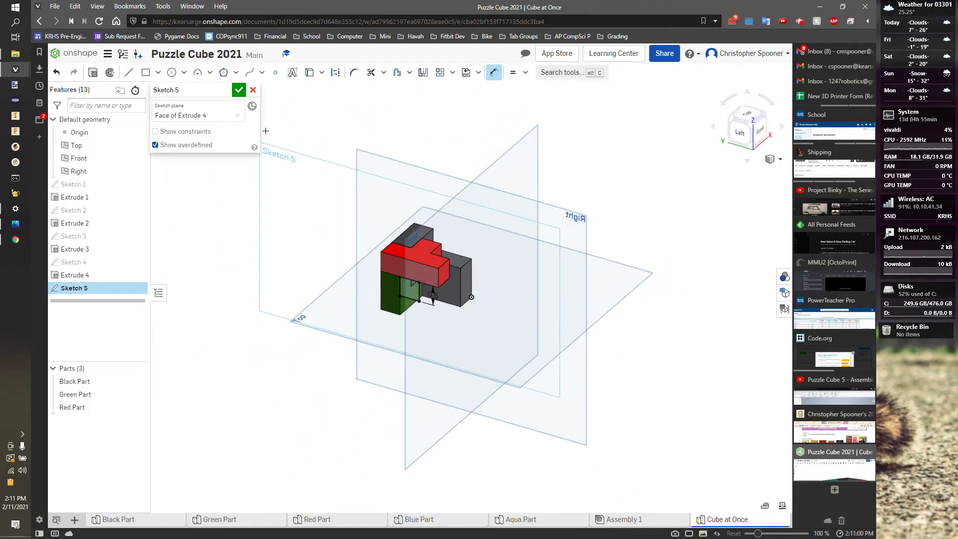
click(244, 91)
key(shift+e)
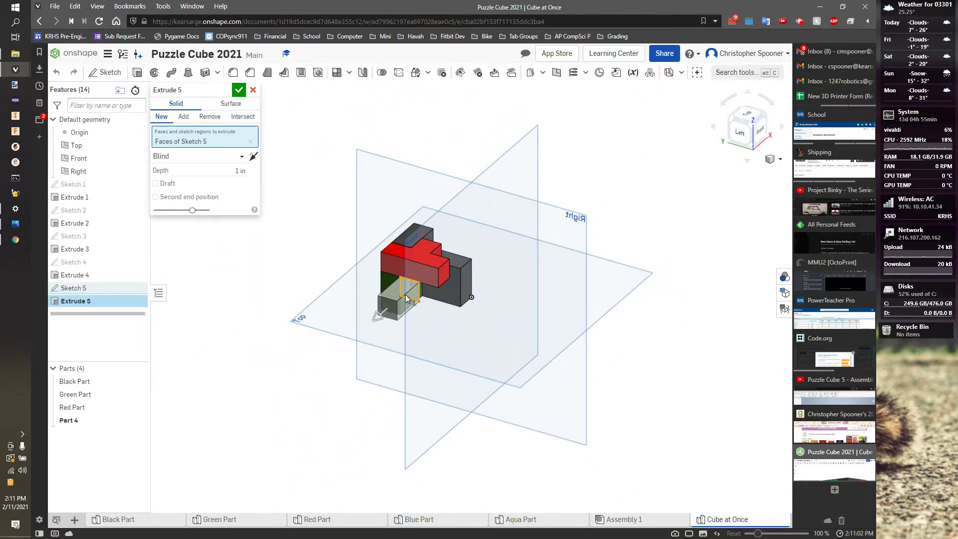
click(253, 157)
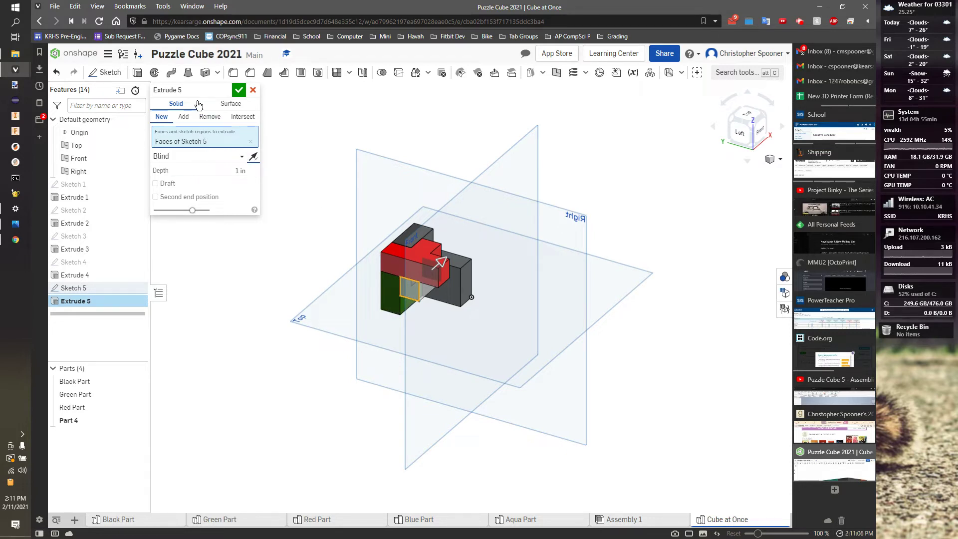
click(184, 116)
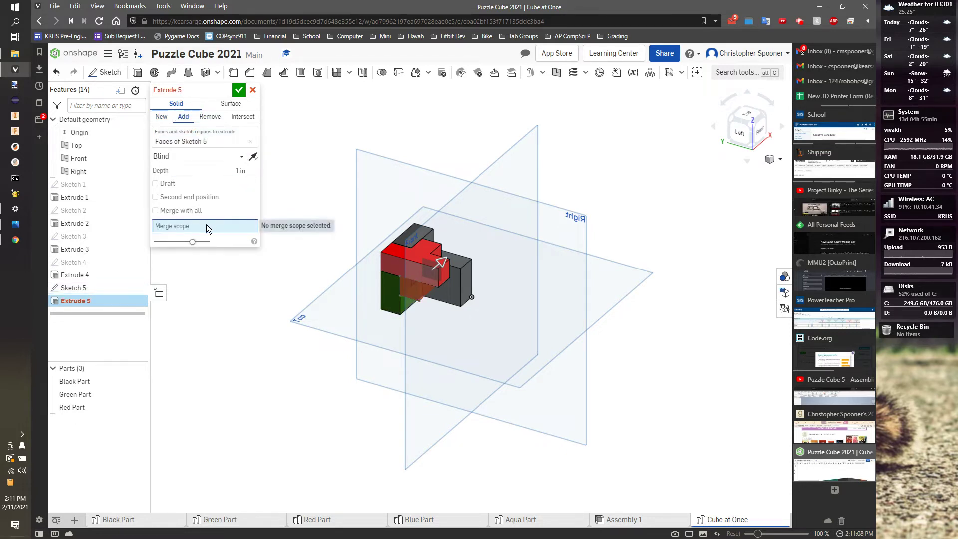
scroll(397, 269, up, 3)
click(238, 171)
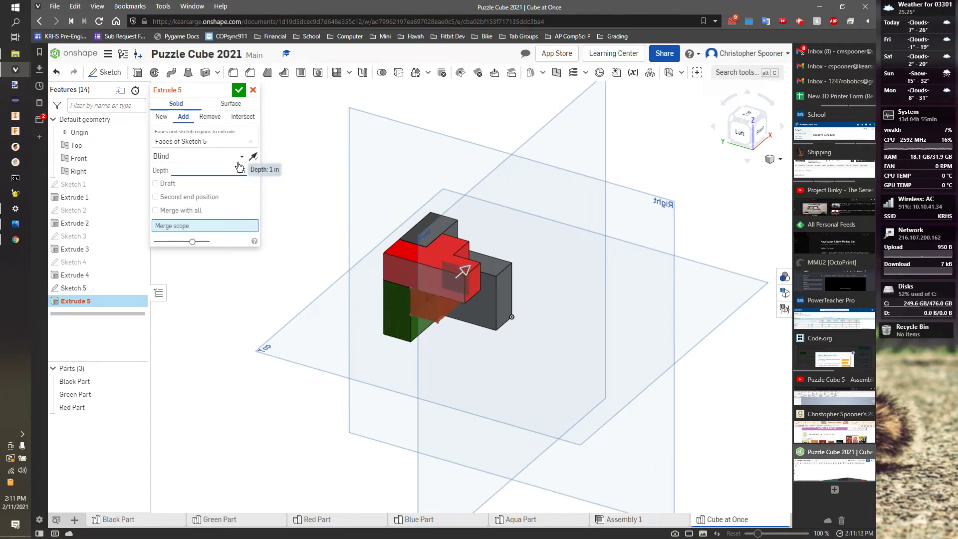
text(.5)
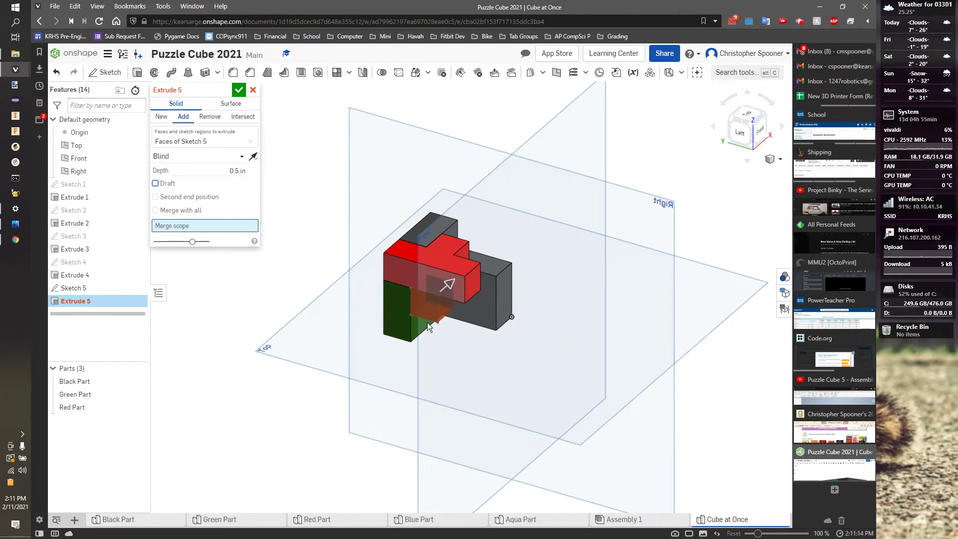
scroll(424, 292, up, 5)
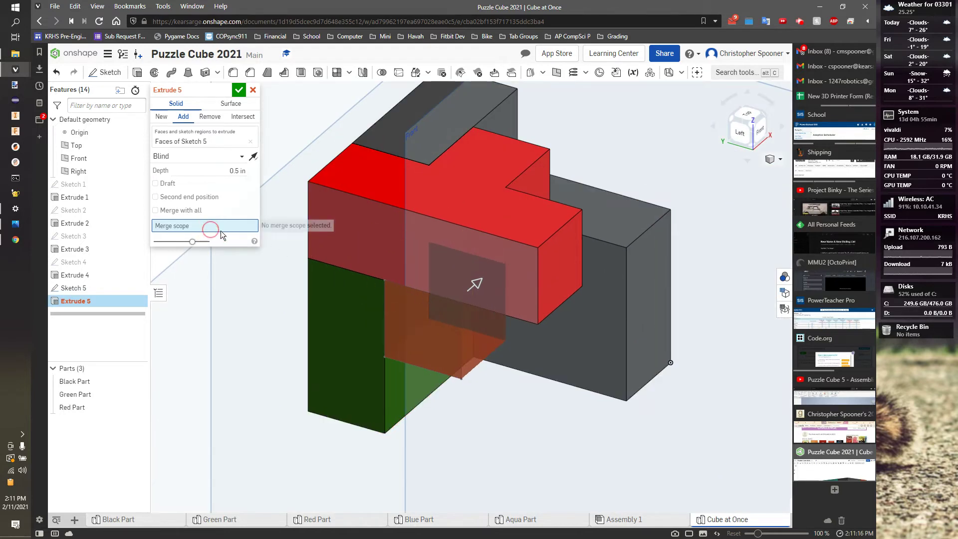
click(410, 313)
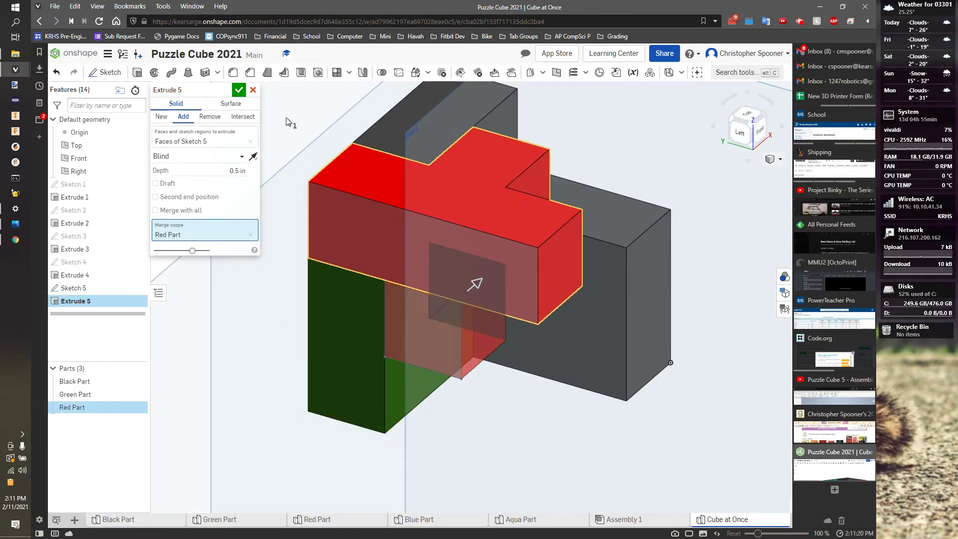
click(238, 90)
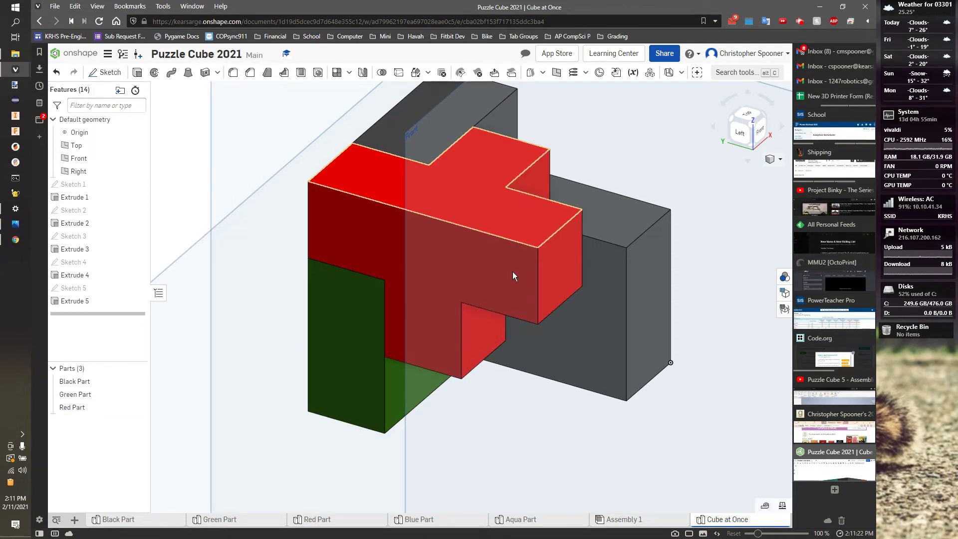
Compare the model from its front corner with the hand-drawn coloured layer sketch of the cube in Photos to plan the next piece.
scroll(755, 172, down, 1)
scroll(755, 169, down, 2)
middle_drag(742, 190, 682, 253)
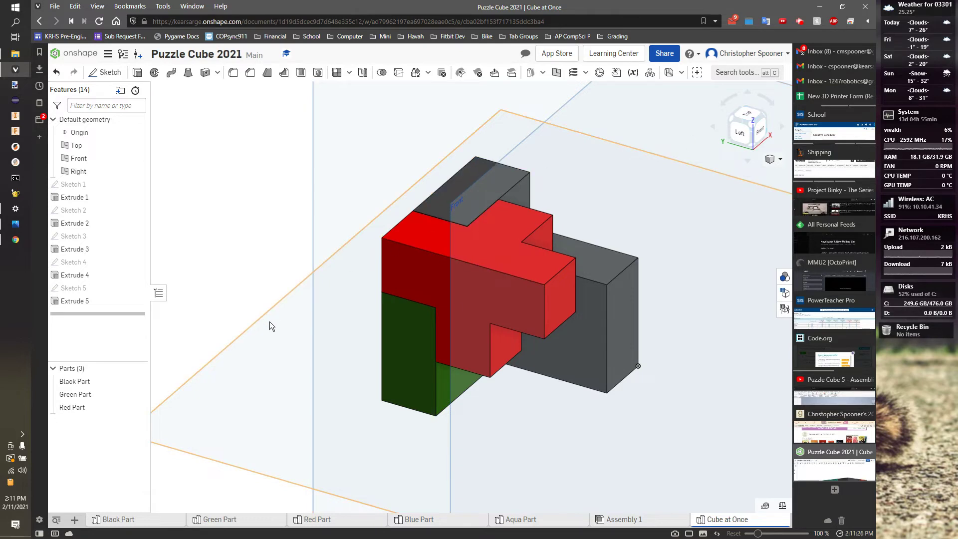
mouse_move(824, 117)
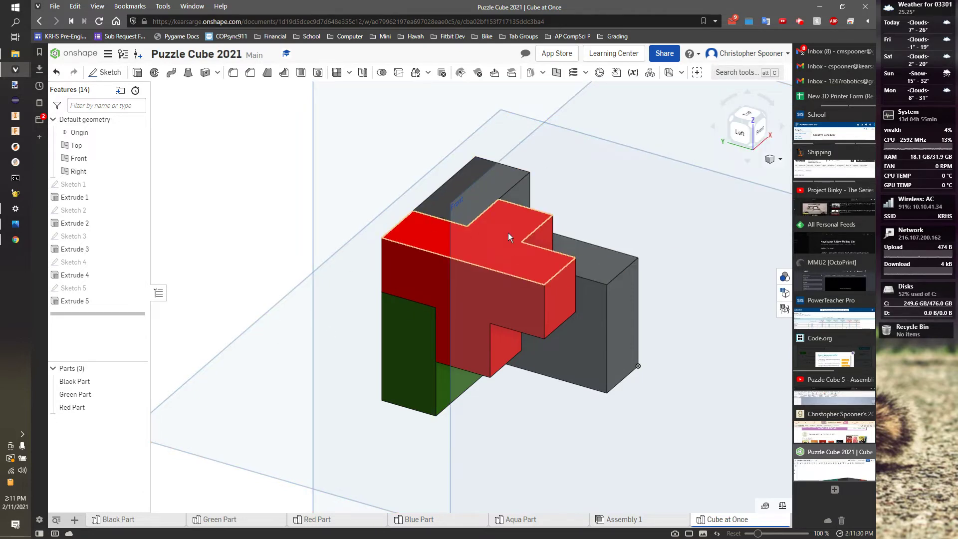
key(alt)
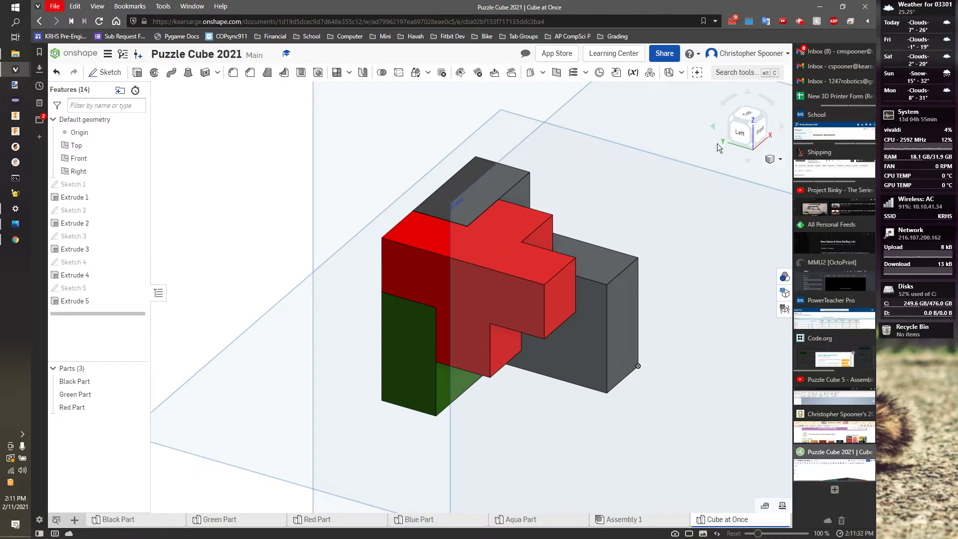
key(alt+Tab)
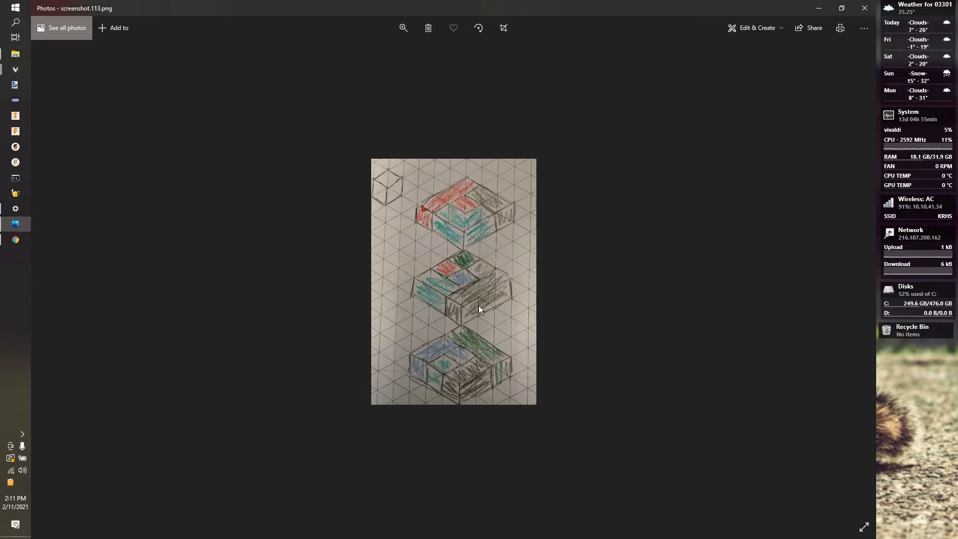
key(alt+Tab)
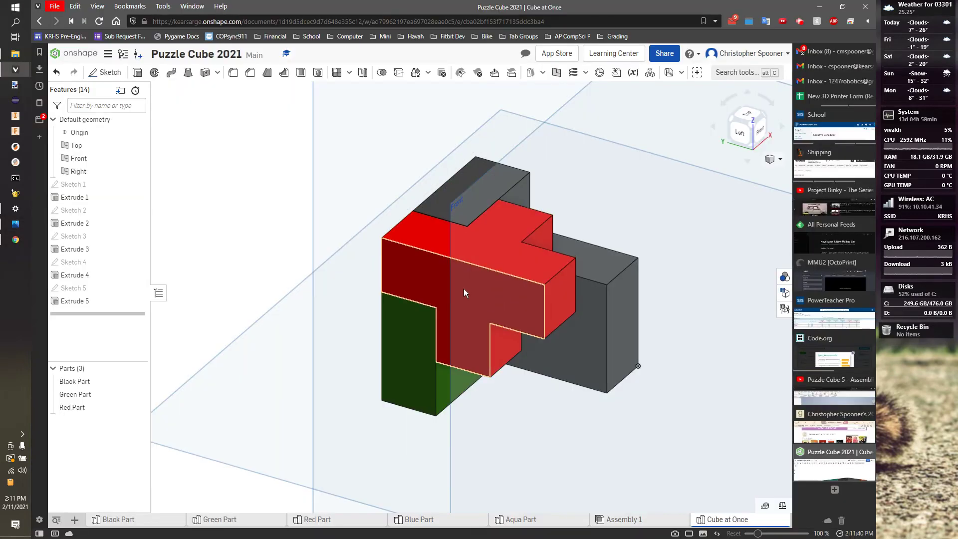
key(alt+Tab)
key(alt+Tab)
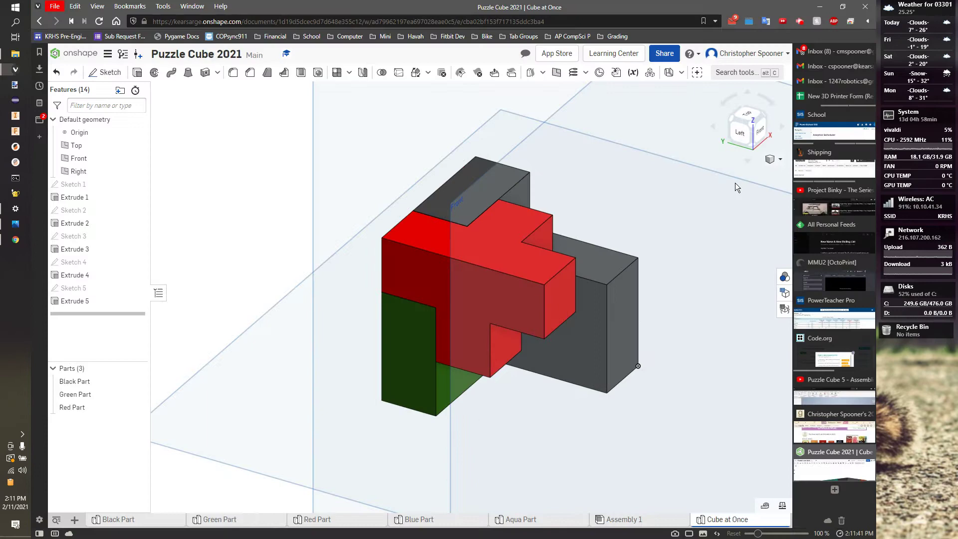
click(767, 120)
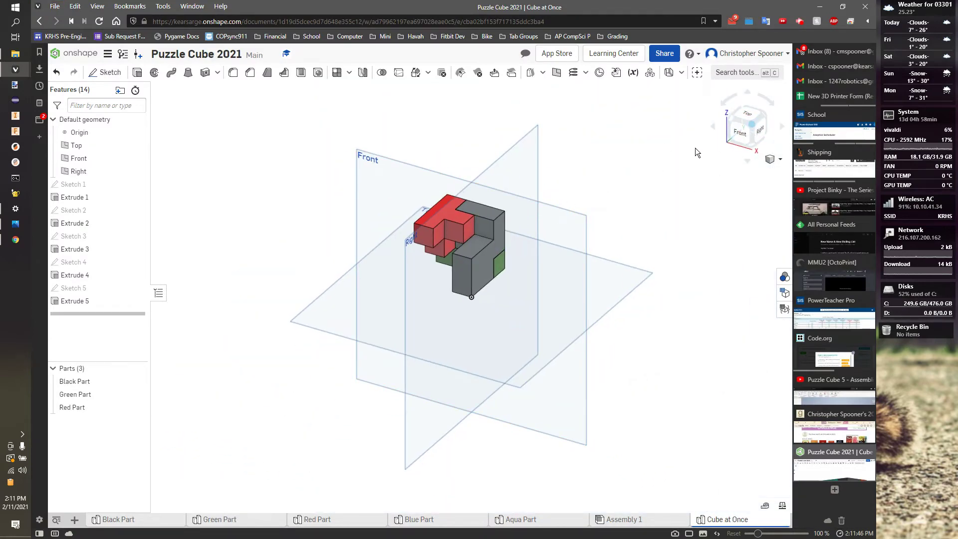
scroll(448, 277, up, 2)
scroll(447, 273, up, 3)
key(alt+Tab)
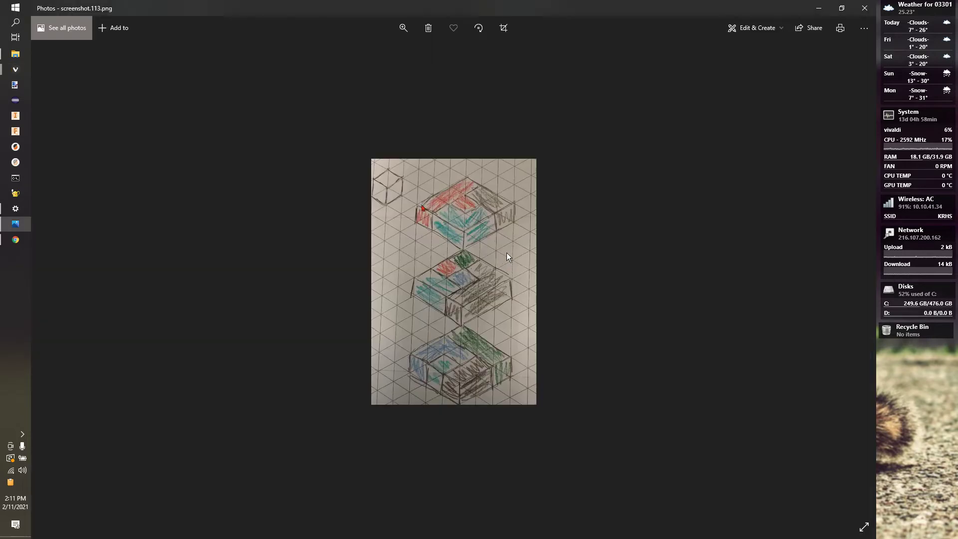
key(alt+Tab)
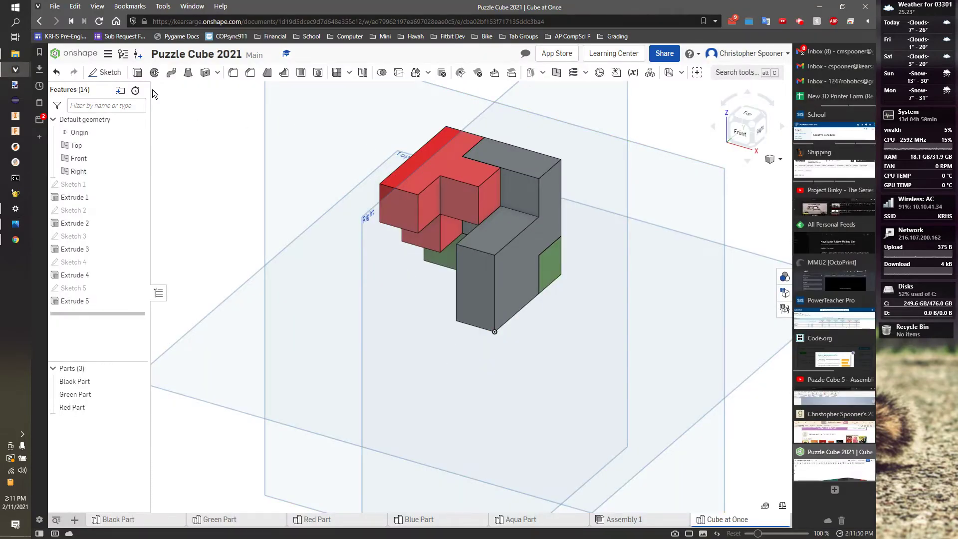
Start a sketch on the black part's front face and draw a rectangle from the red part's lower outer corner to the black part's edge.
key(shift+s)
click(484, 280)
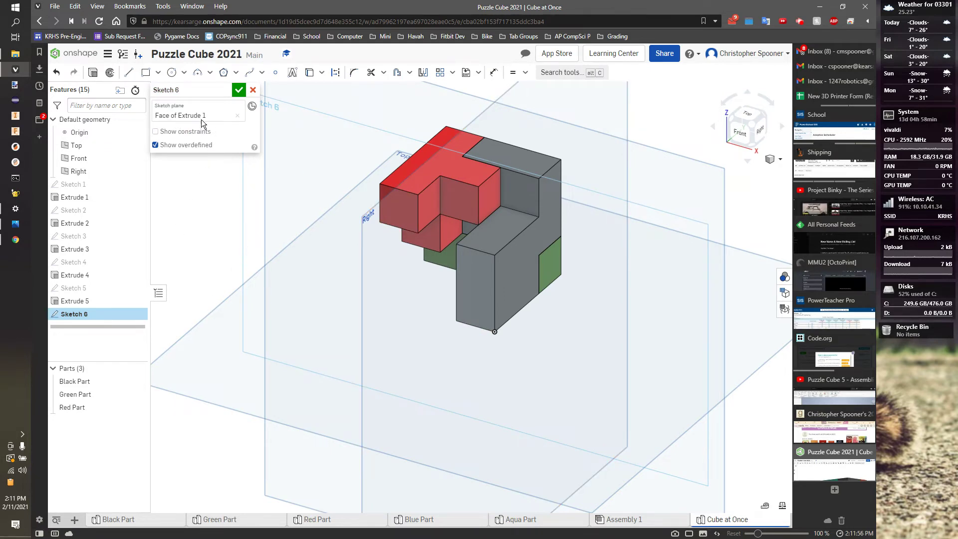
click(738, 133)
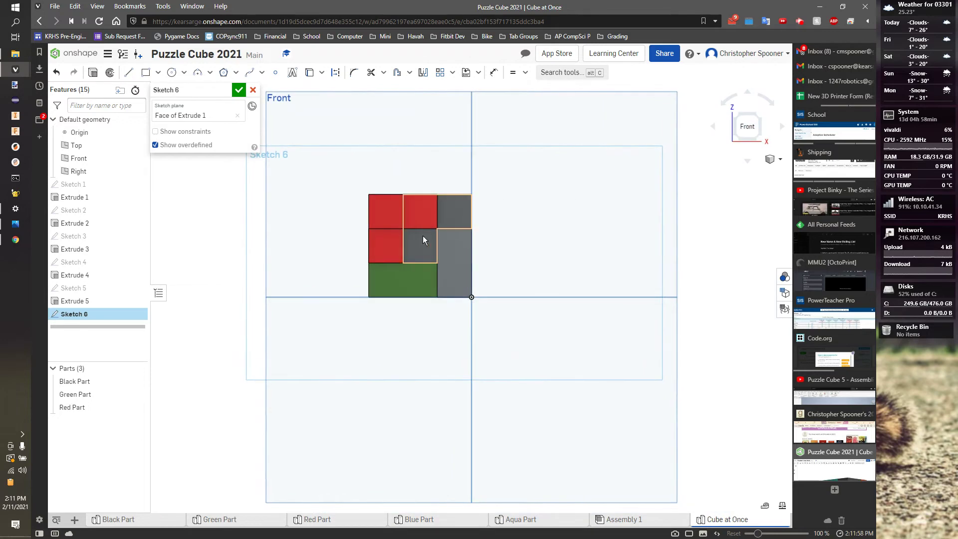
click(761, 118)
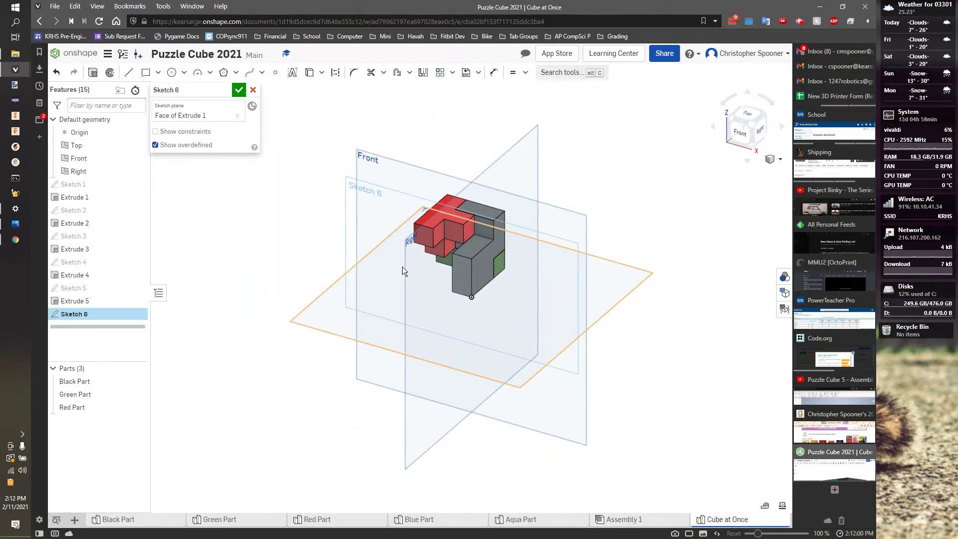
scroll(453, 253, up, 2)
scroll(454, 252, up, 1)
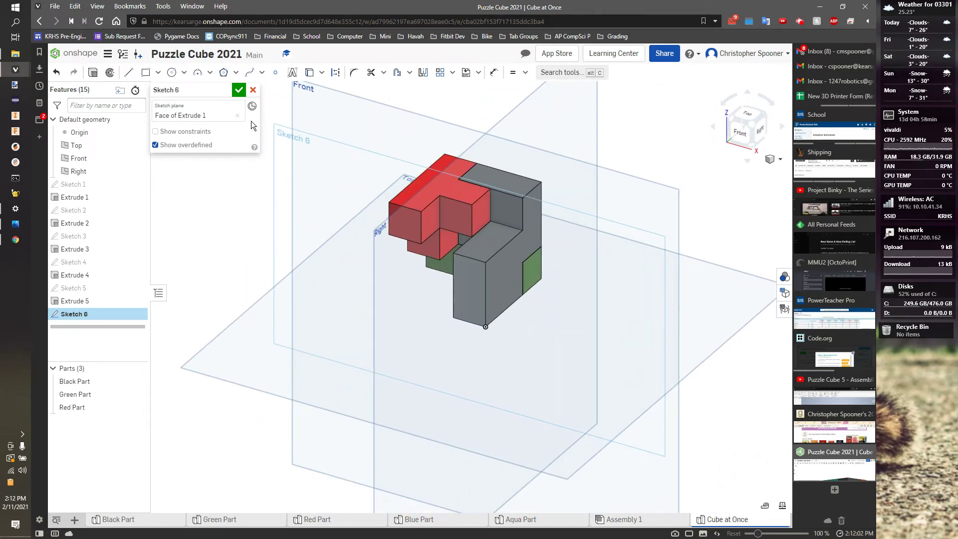
key(alt+Tab)
key(alt+Tab)
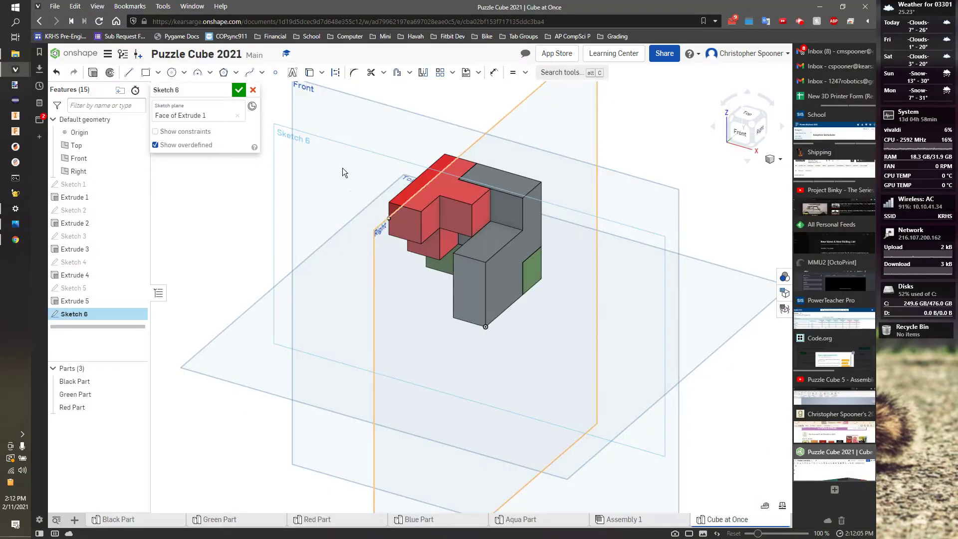
key(g)
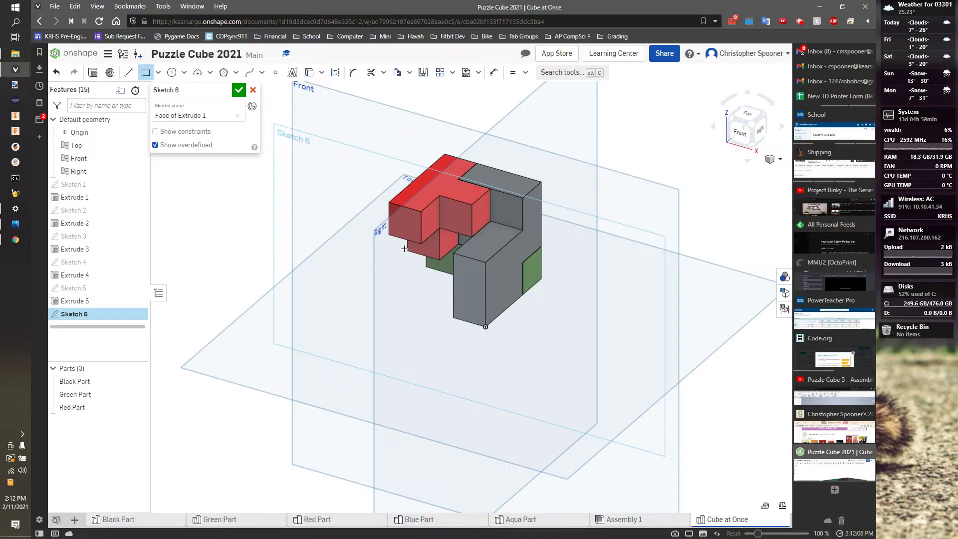
click(389, 234)
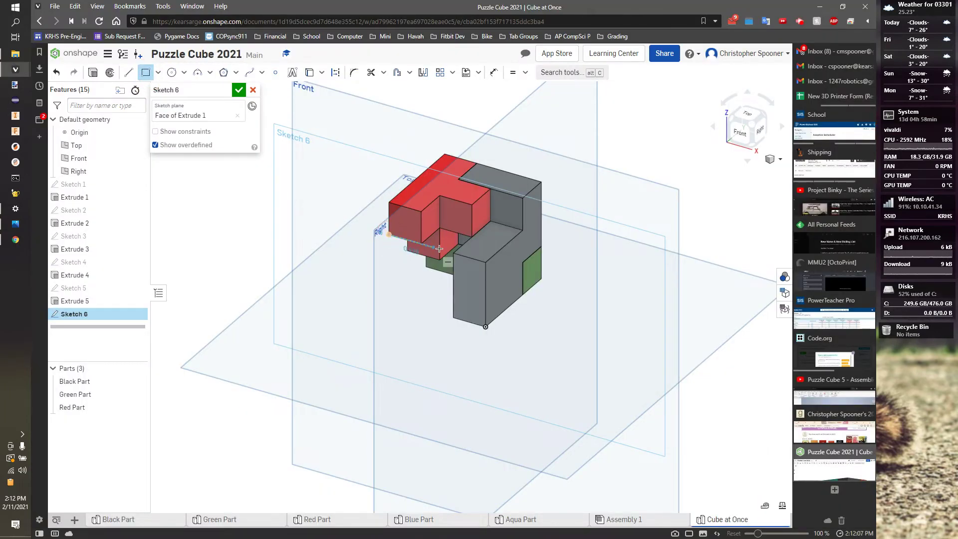
click(453, 285)
Check the coloured layer sketch in Photos and draw a 0.5 in square below the rectangle, against the black part's lower edge.
key(alt+Tab)
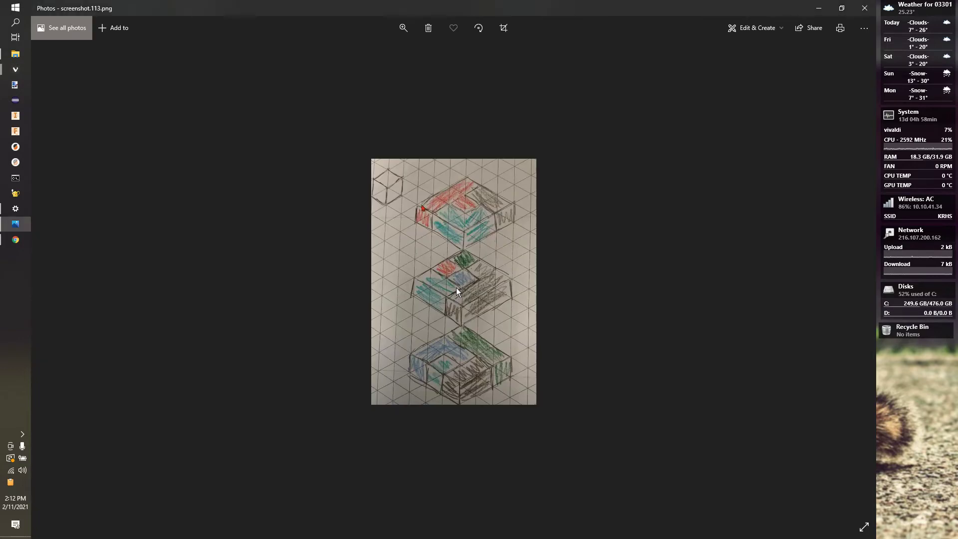
key(alt+Tab)
click(454, 285)
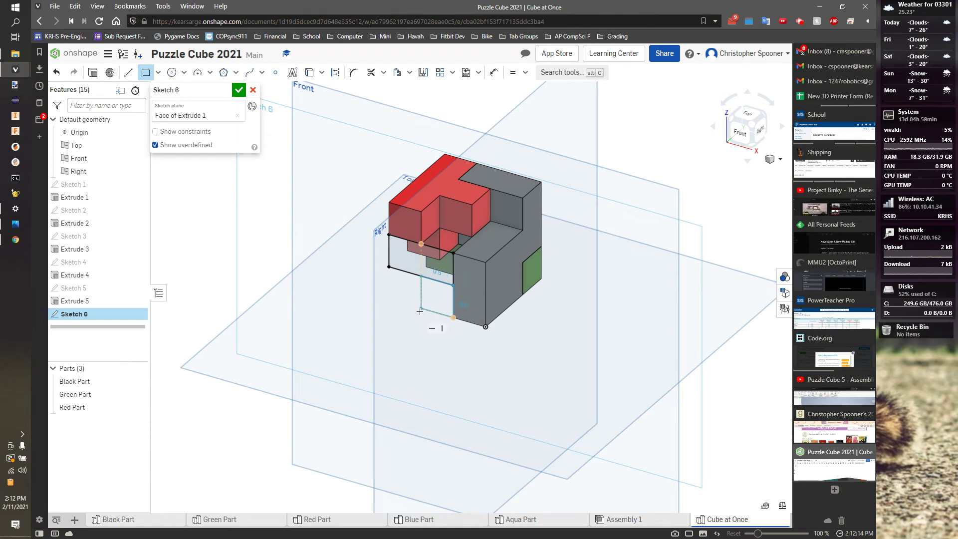
key(alt+Tab)
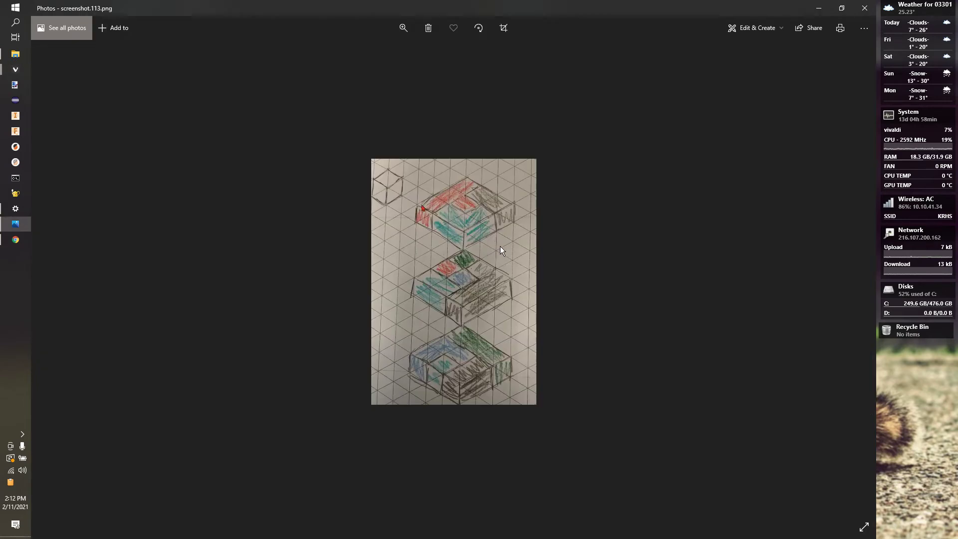
key(alt+Tab)
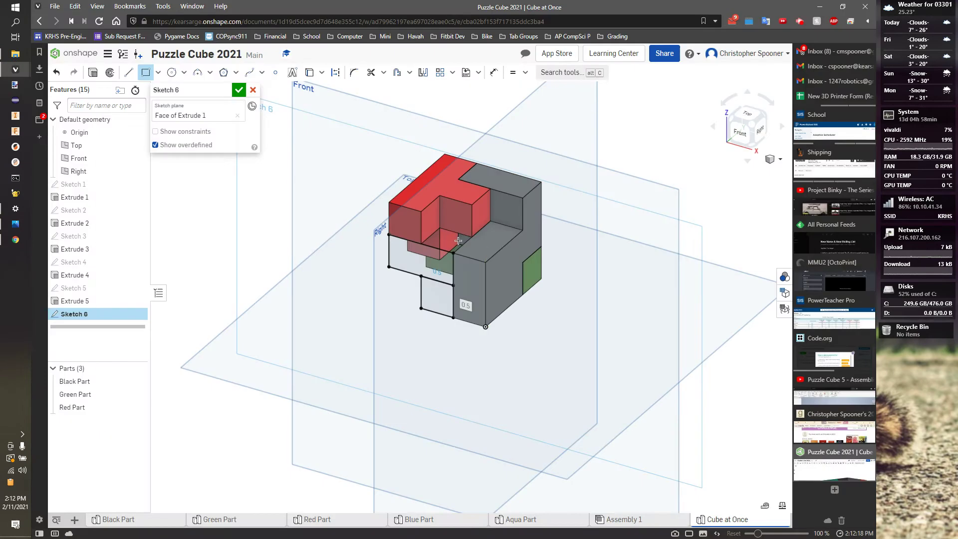
Sketch a rectangle about 1.09 in wide from the red front face's lower inner corner, and constrain its width and height equal to the first rectangle's.
click(423, 244)
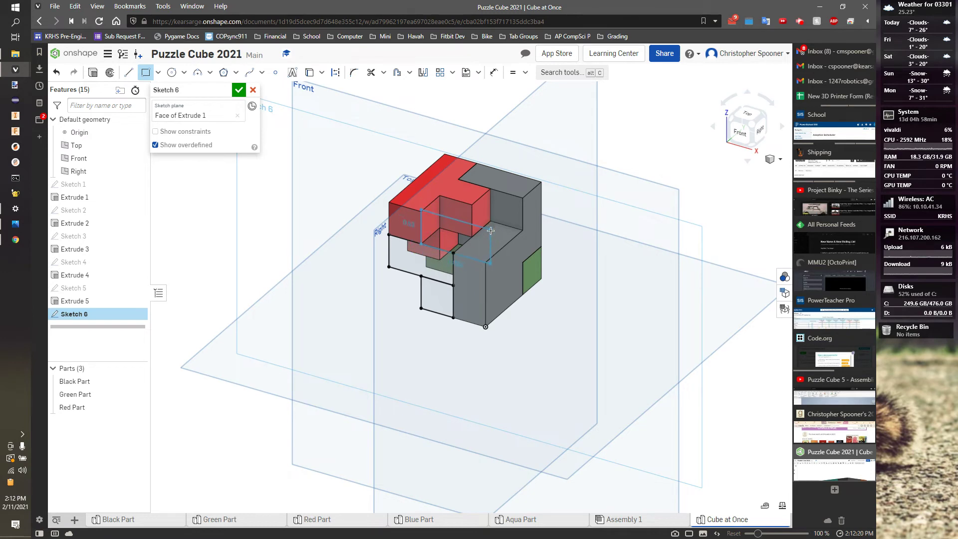
click(491, 231)
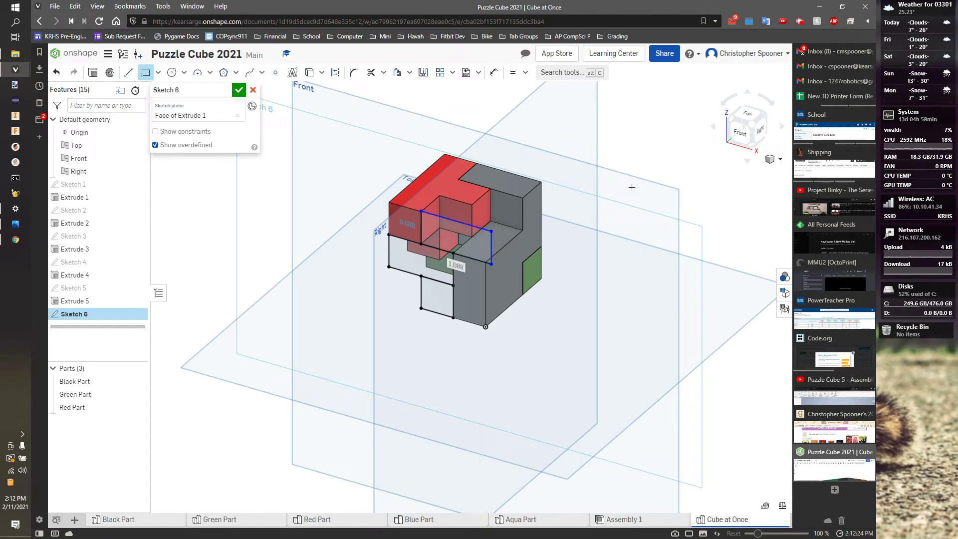
key(e)
click(457, 221)
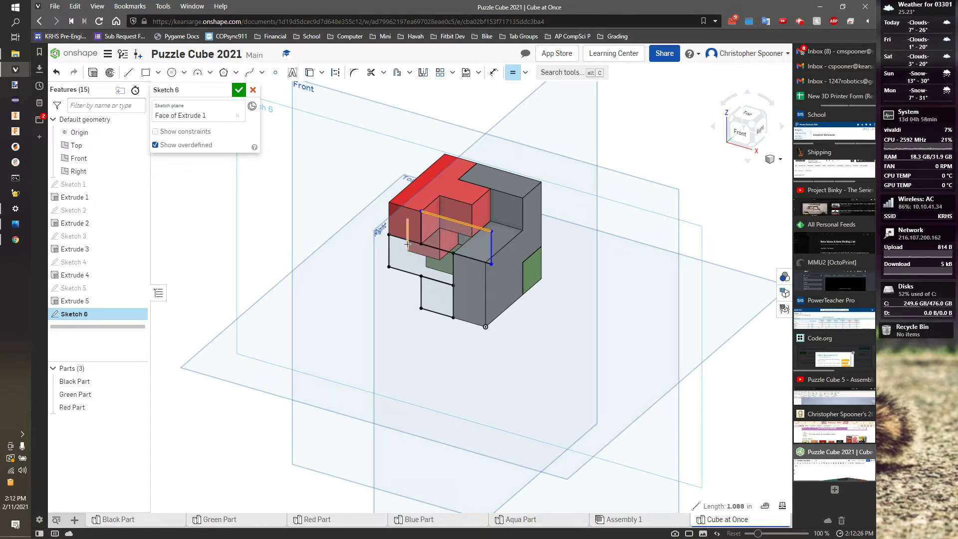
click(407, 245)
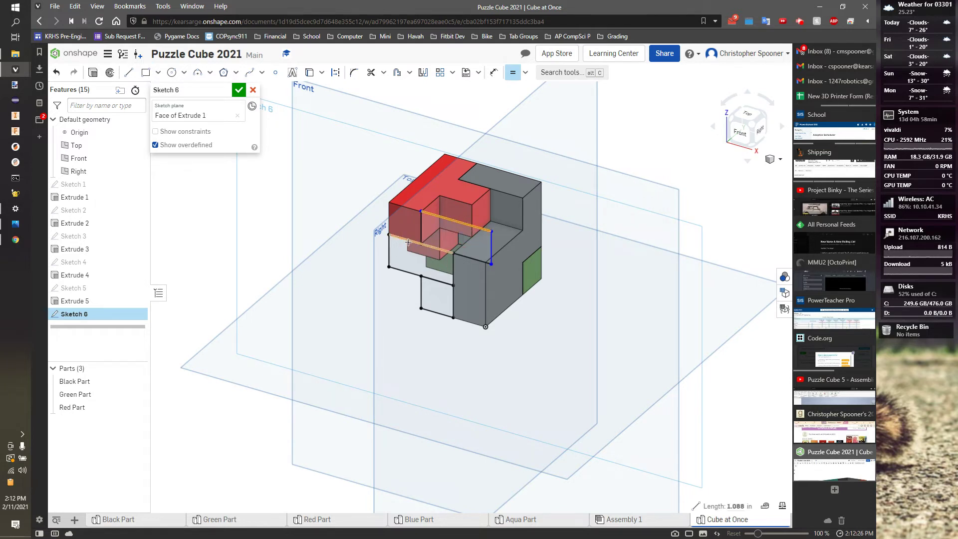
click(484, 246)
click(389, 251)
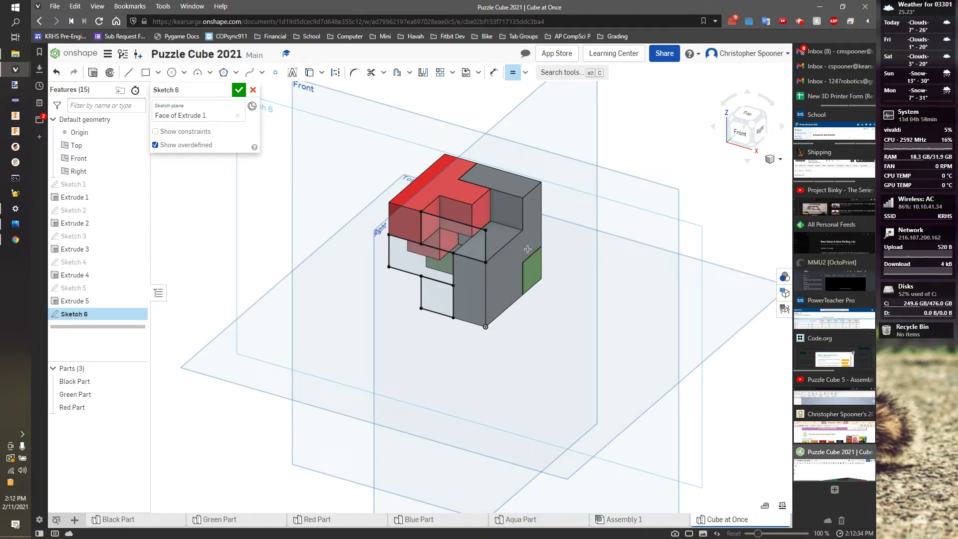
Extrude the front-face sketch regions 0.5 in as a new part, with the direction reversed into the cube.
key(shift+e)
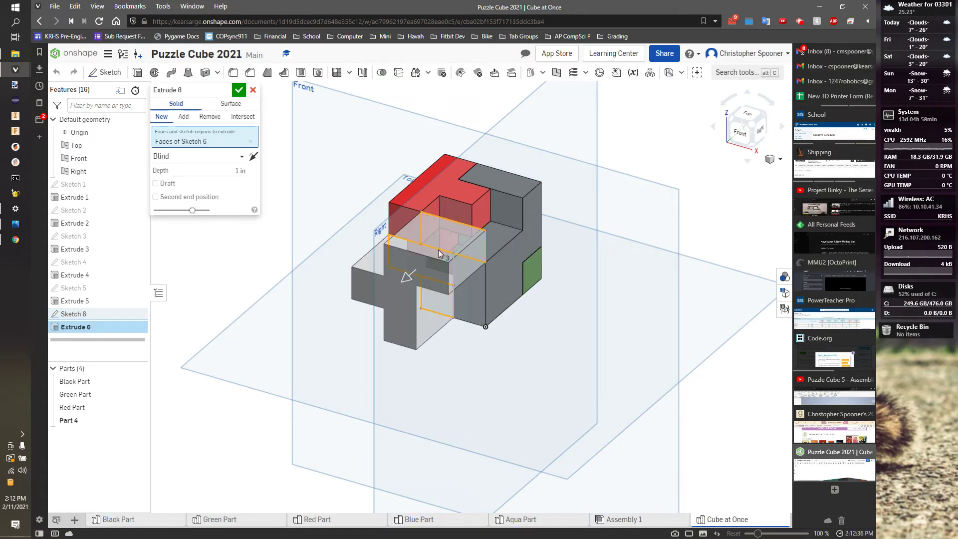
click(254, 171)
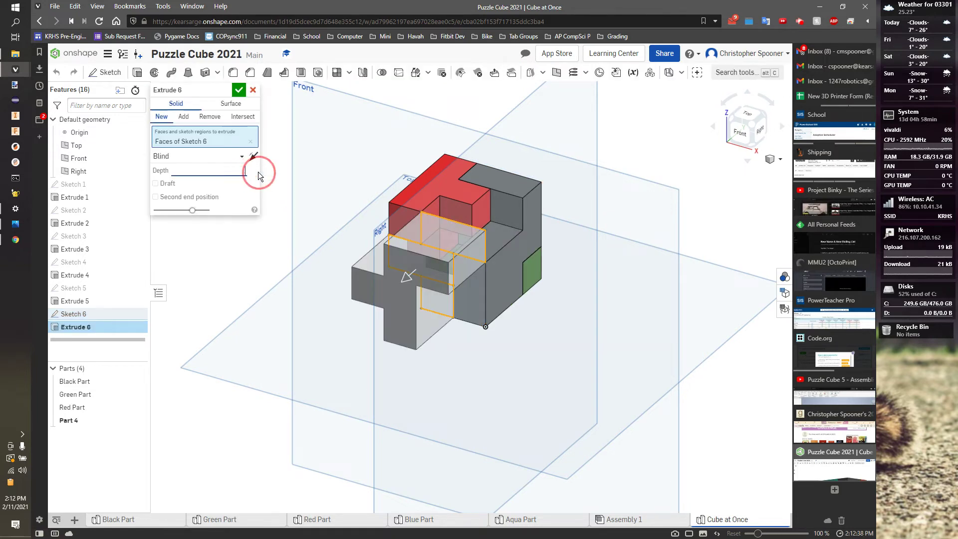
text(0.5)
key(Tab)
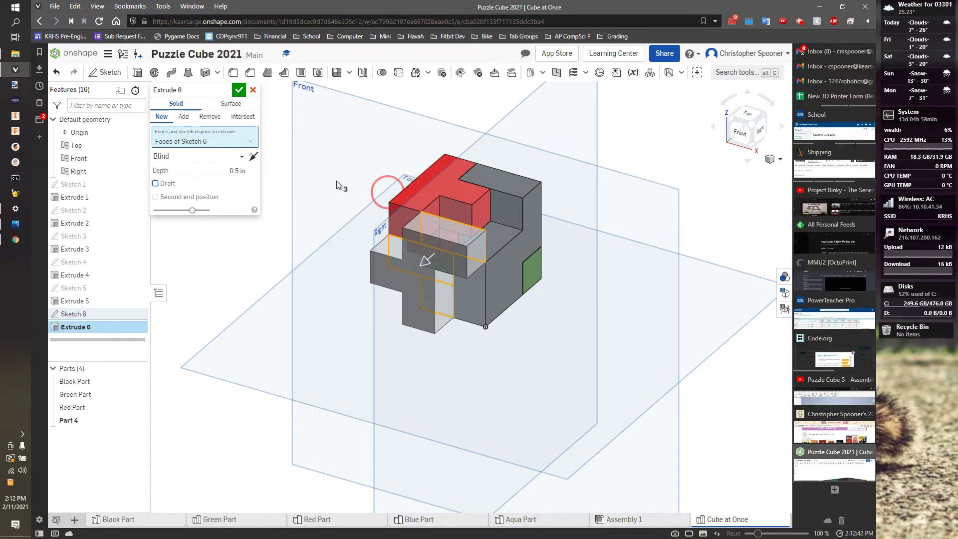
click(253, 157)
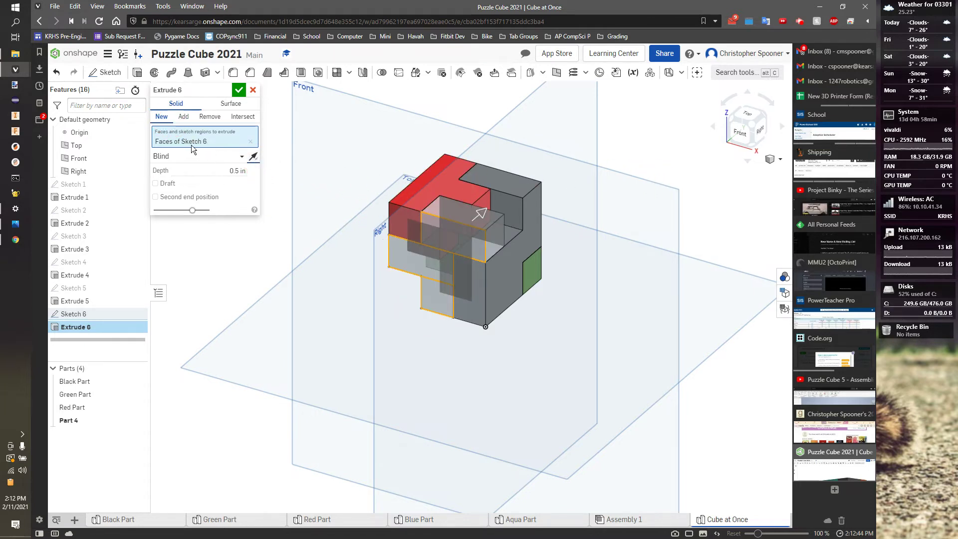
click(238, 90)
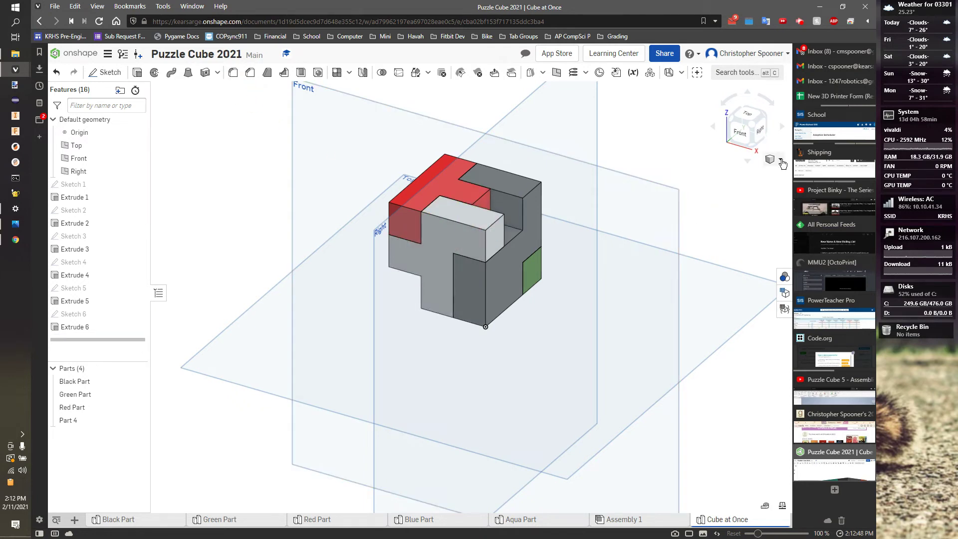
Give the new fourth part the light aqua colour #89DAD3 and rename it Aqua Part.
click(785, 277)
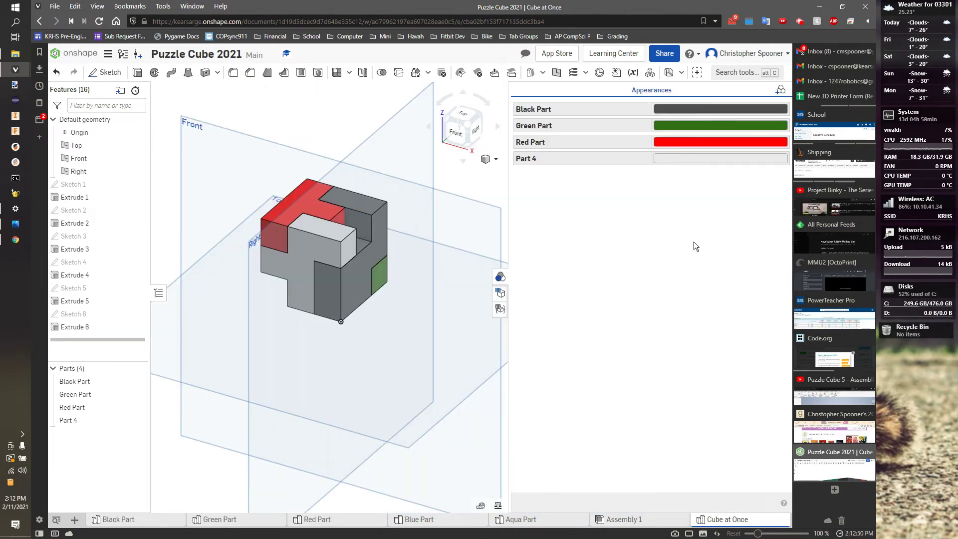
click(688, 157)
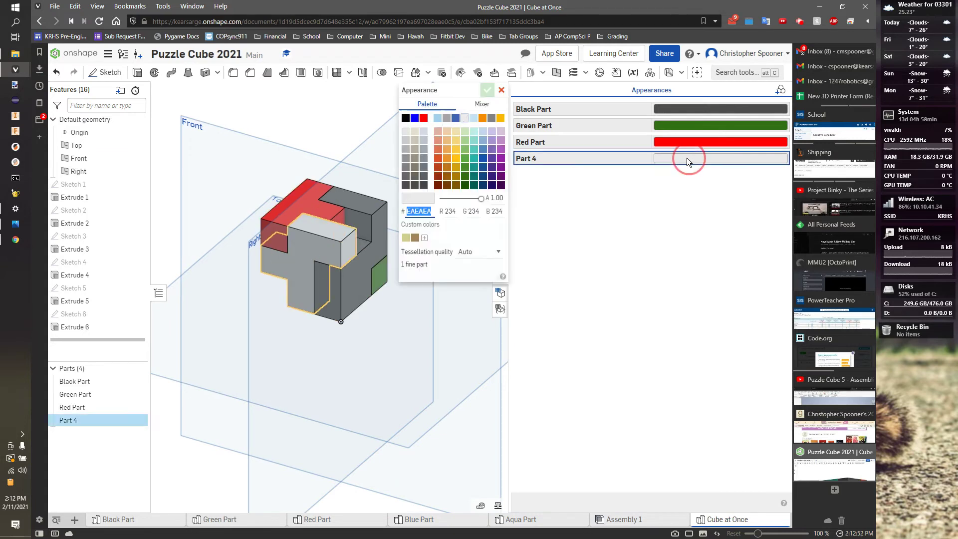
click(474, 141)
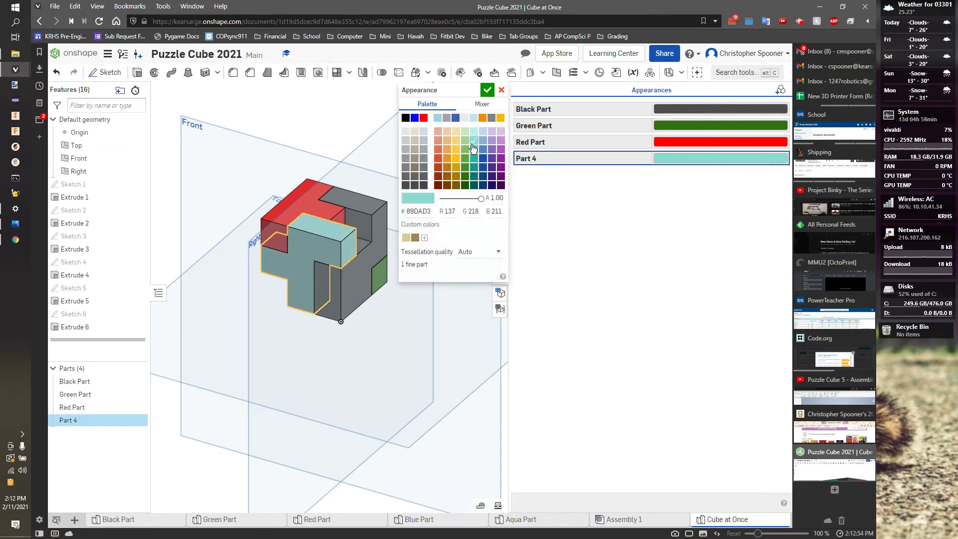
click(484, 91)
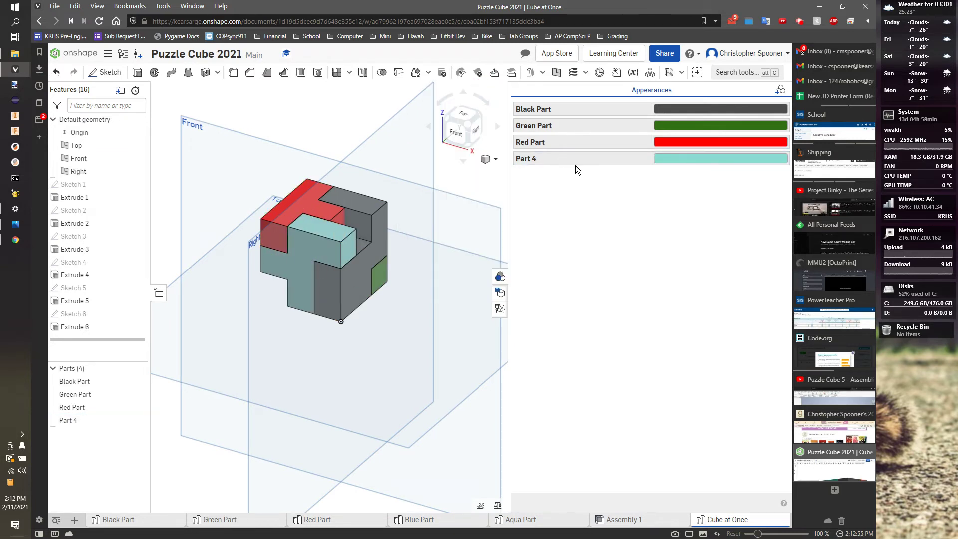
right_click(525, 163)
click(538, 170)
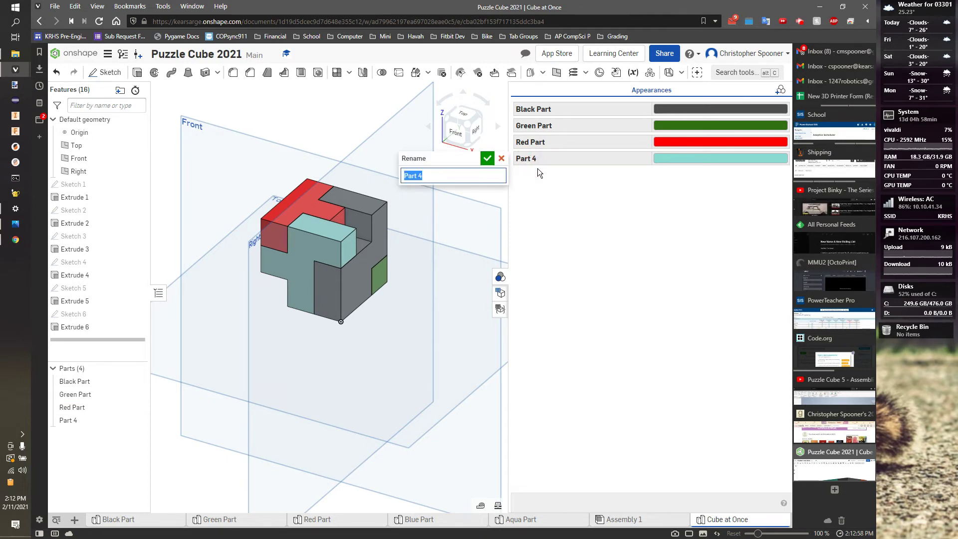
text(Aqua)
key(Return)
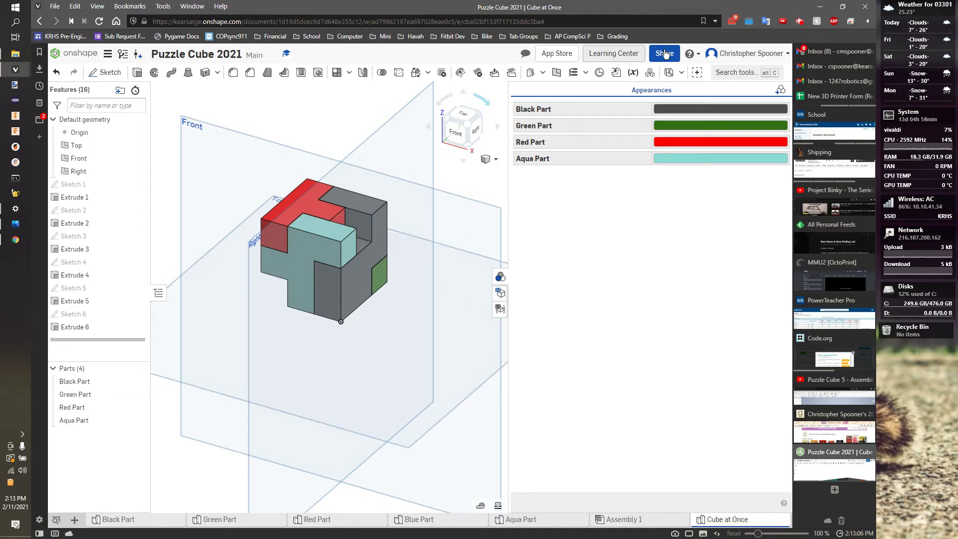
click(500, 277)
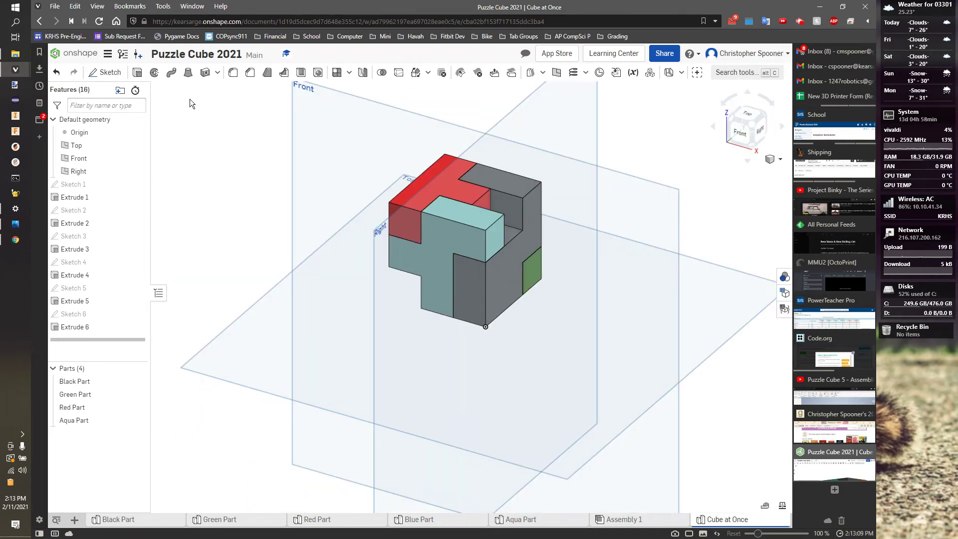
Sketch a rectangle on the plane of the aqua part's upper end face, filling the gap between that face and the black part.
click(105, 73)
click(496, 235)
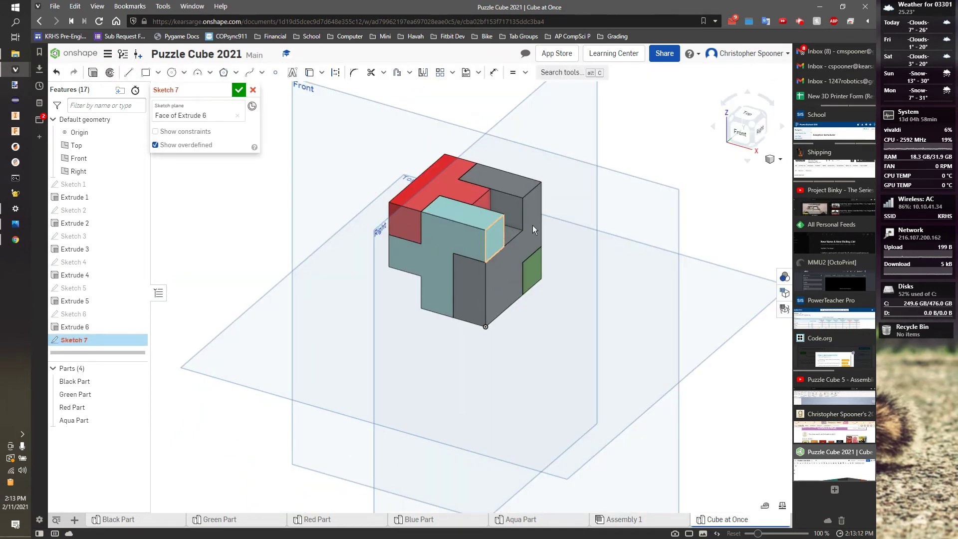
click(146, 72)
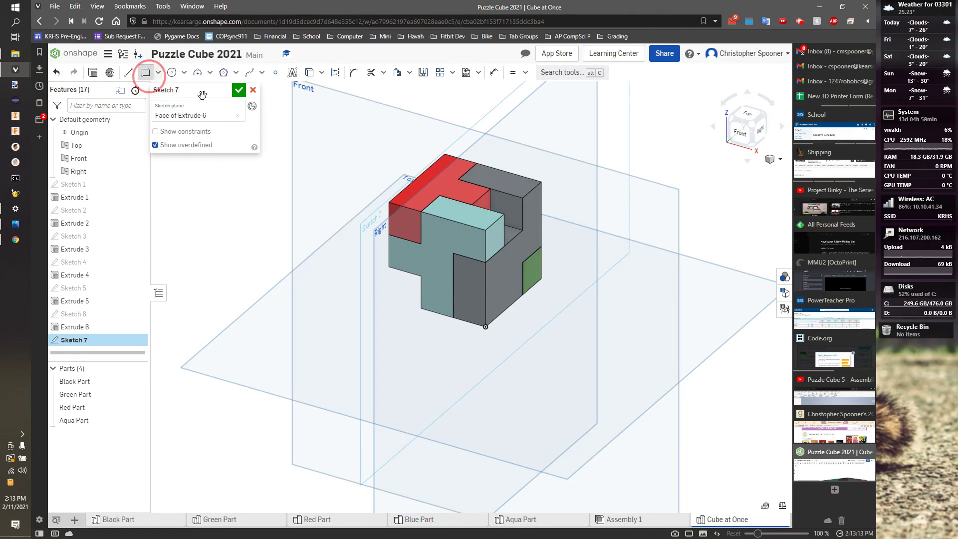
click(504, 215)
click(522, 230)
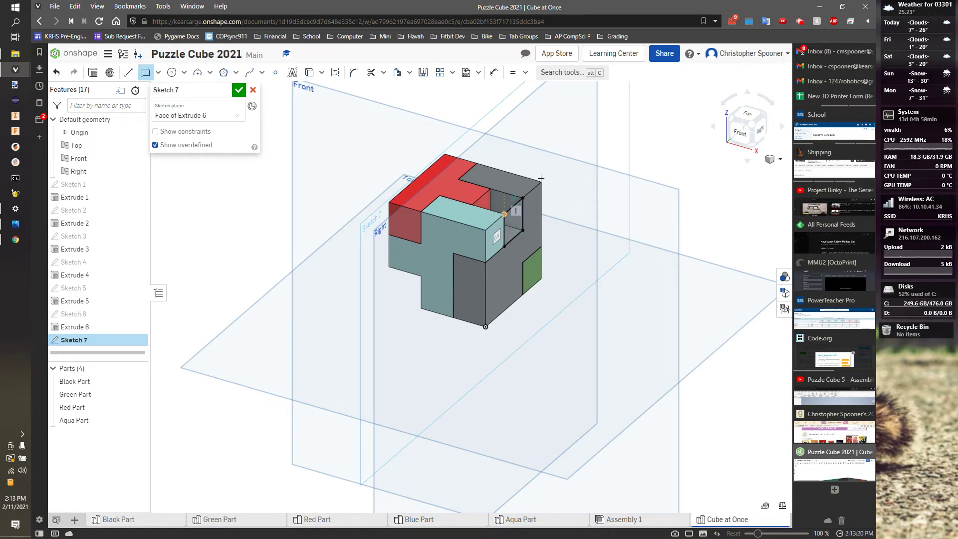
Extrude the gap rectangle 0.5 in inward, reversing the direction and adding the result to Aqua Part.
key(shift+e)
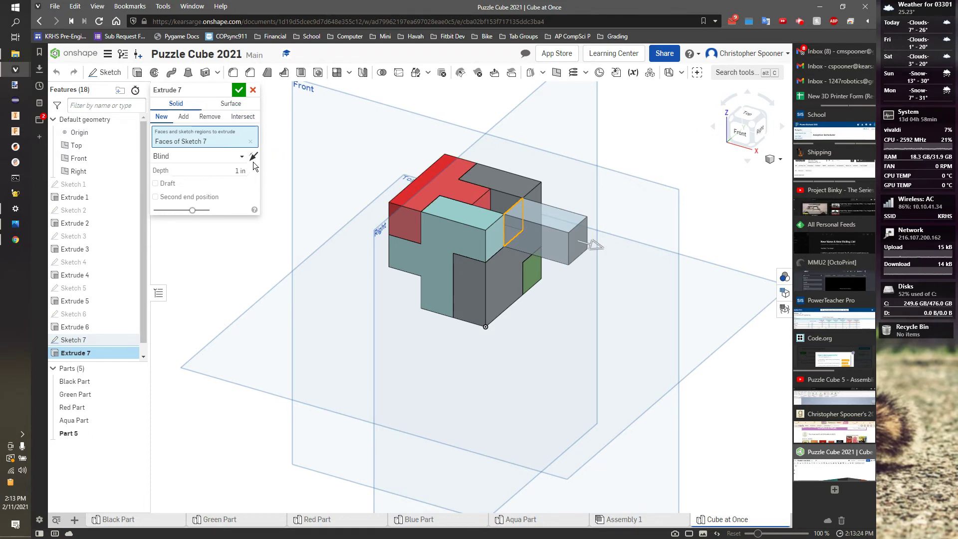
click(253, 158)
click(232, 166)
text(0.5)
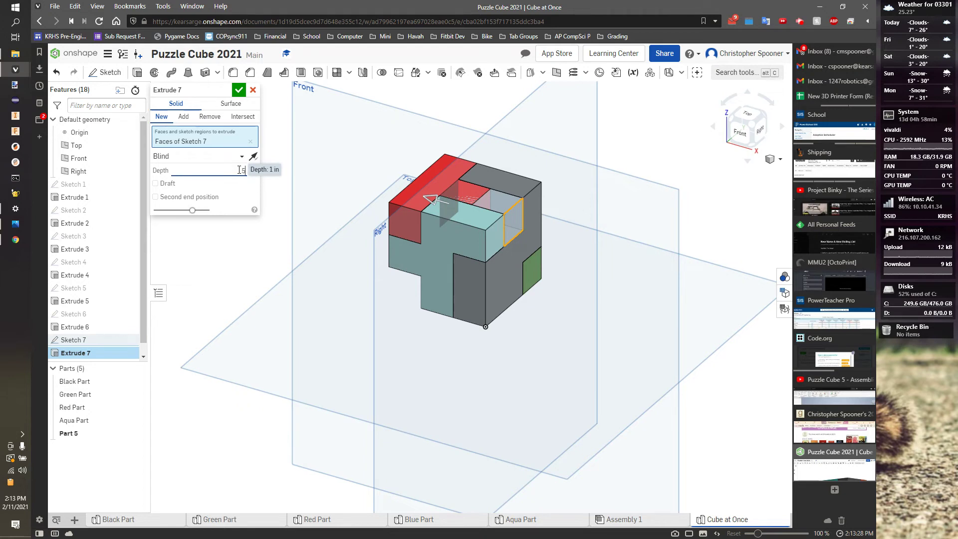
key(Return)
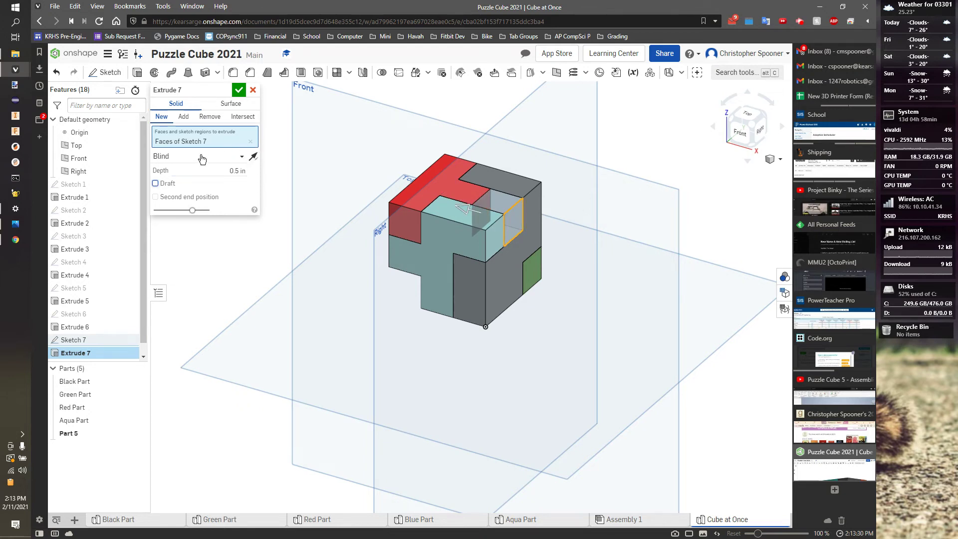
click(183, 117)
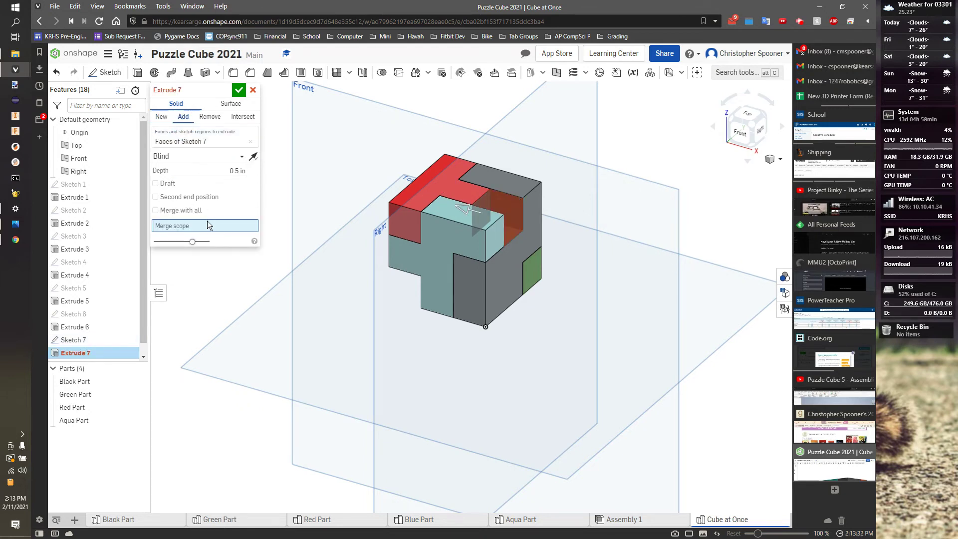
click(442, 231)
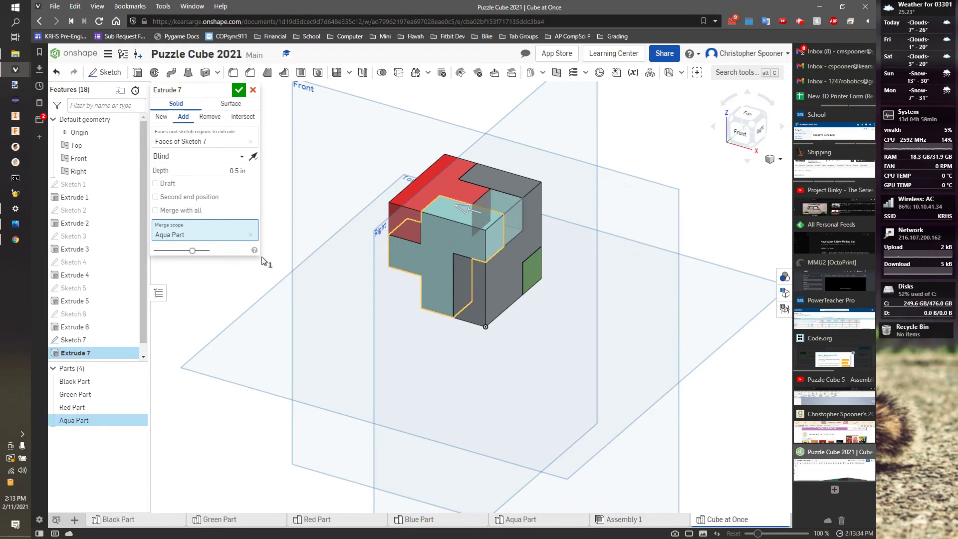
click(239, 89)
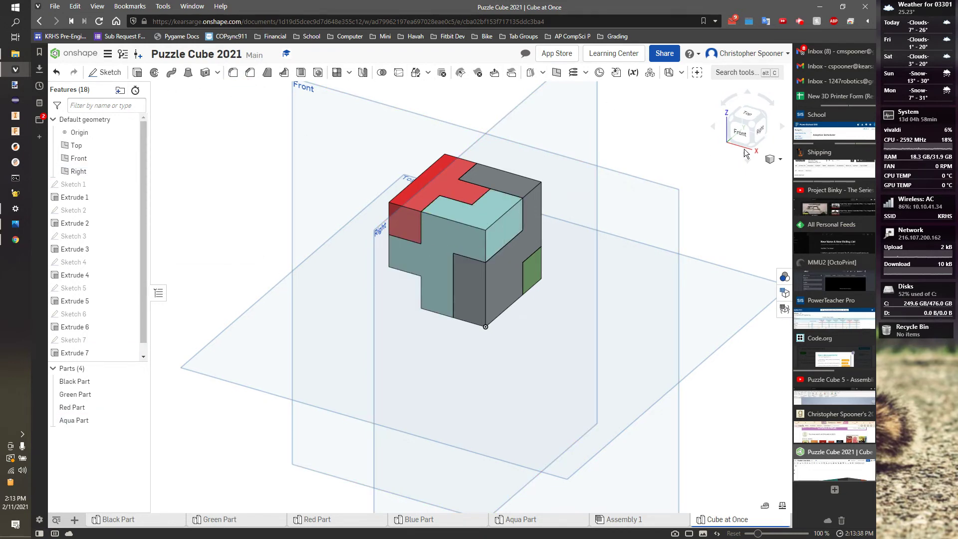
On the green part's inner side face, sketch one rectangle covering the face and a square above it from the corner by the black part.
click(728, 140)
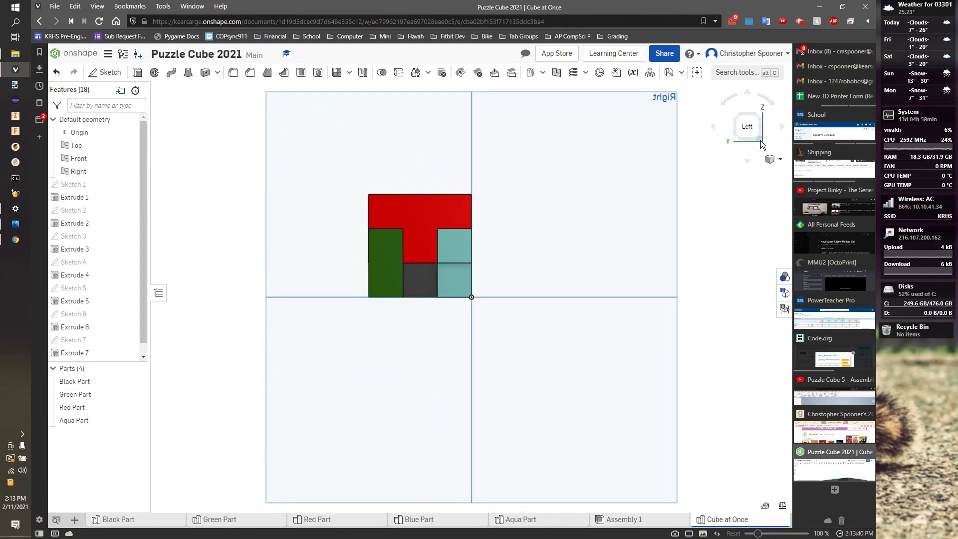
click(751, 139)
scroll(418, 278, up, 3)
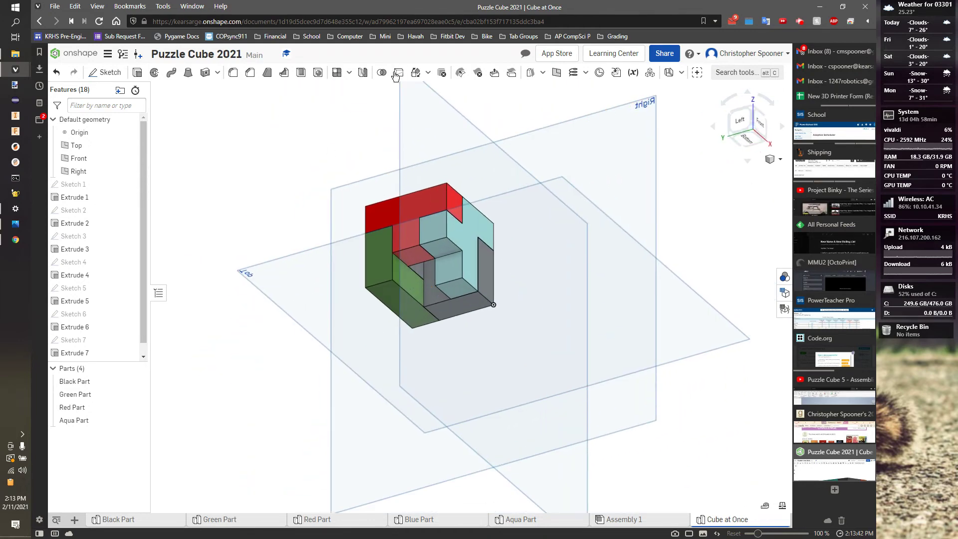
scroll(422, 280, up, 3)
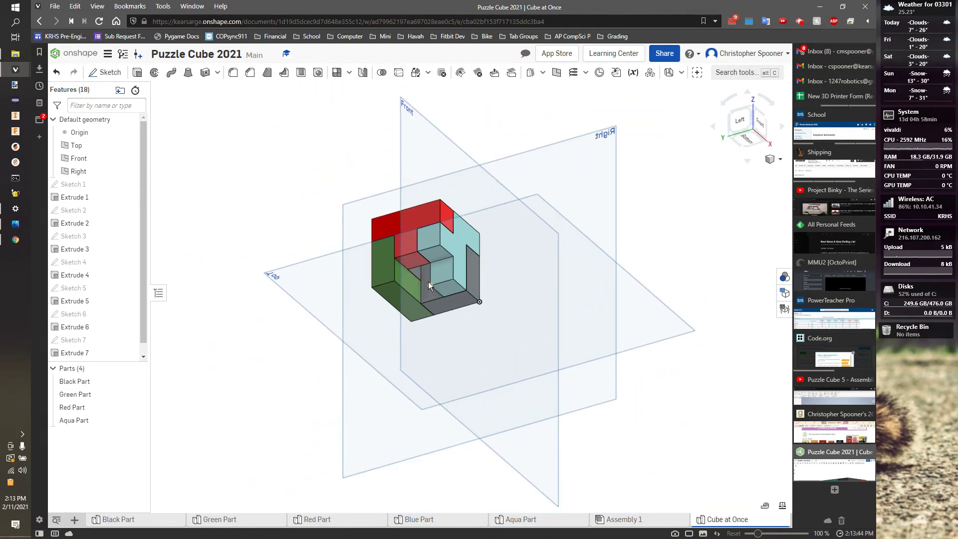
scroll(414, 271, up, 2)
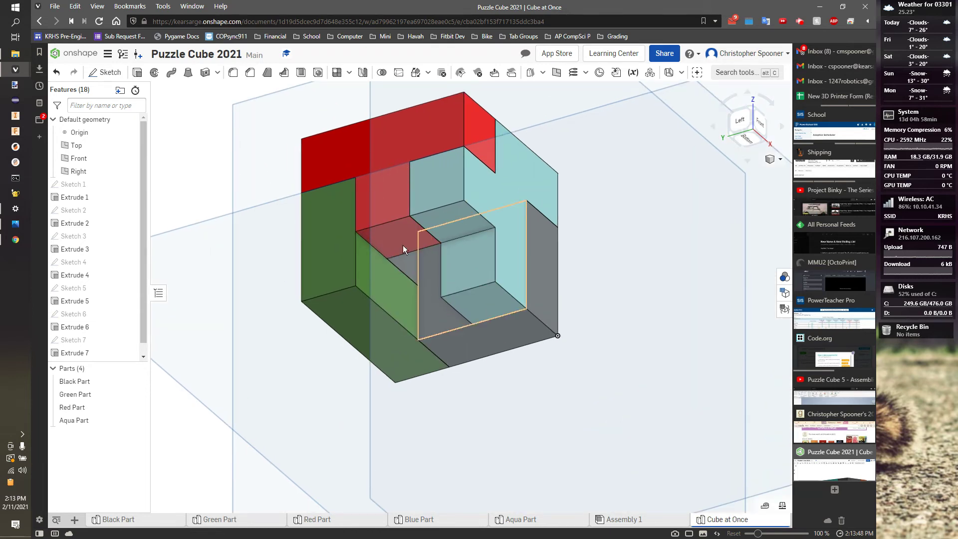
click(106, 76)
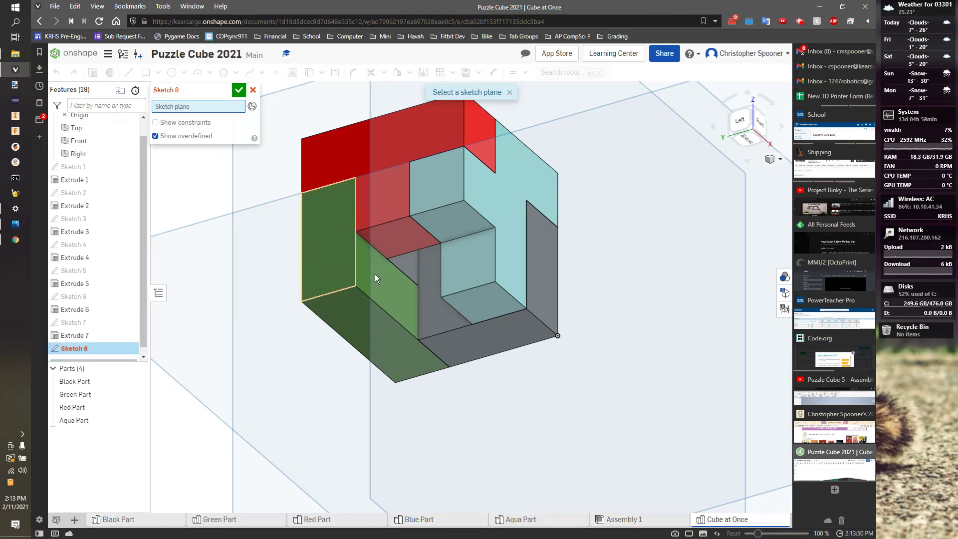
click(403, 279)
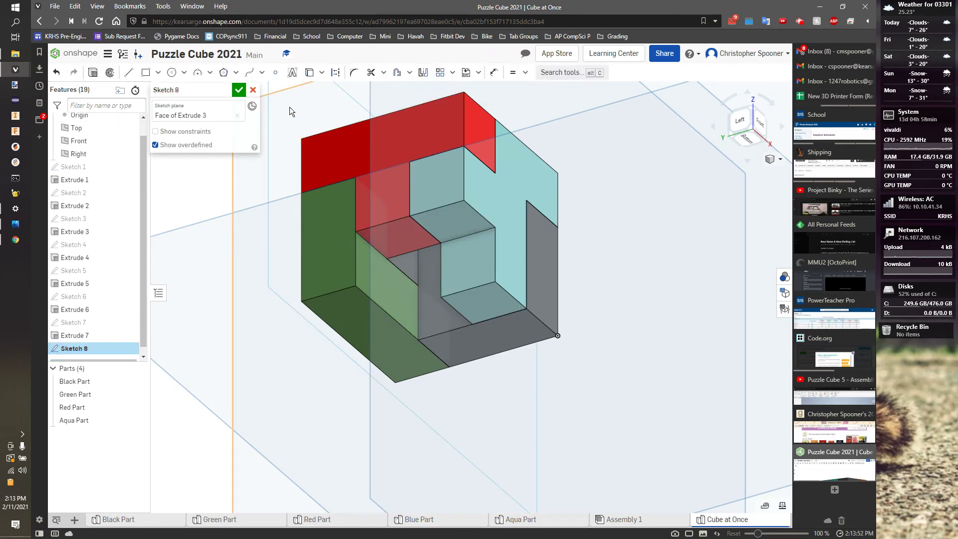
click(146, 72)
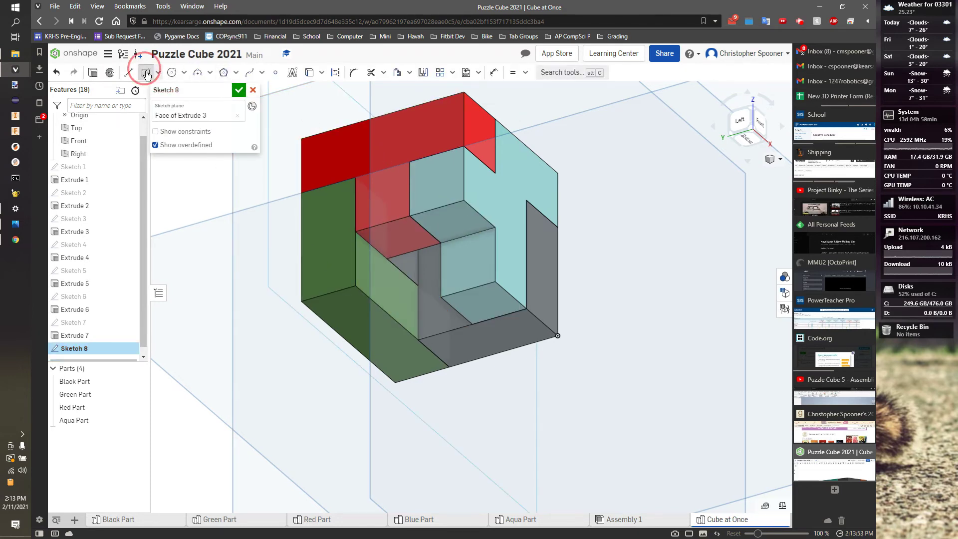
click(419, 283)
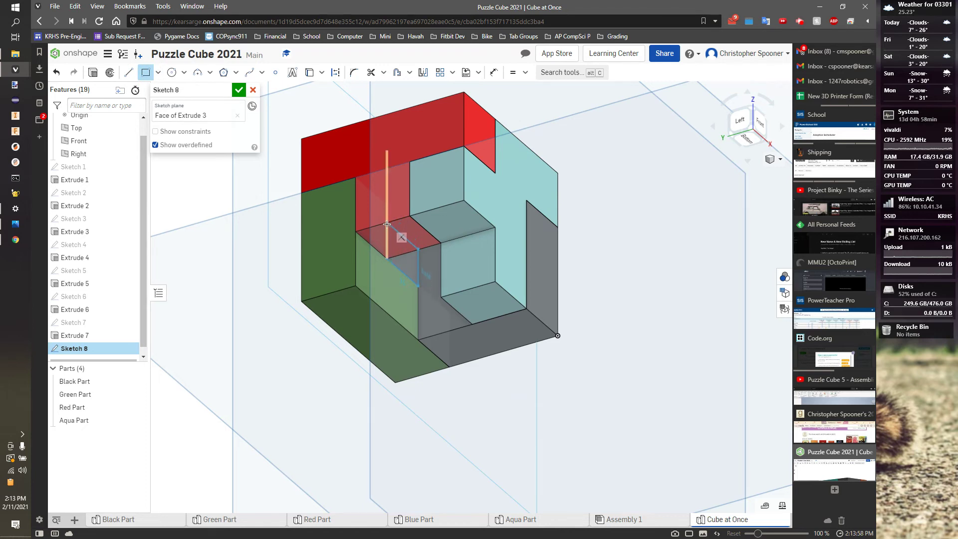
click(386, 203)
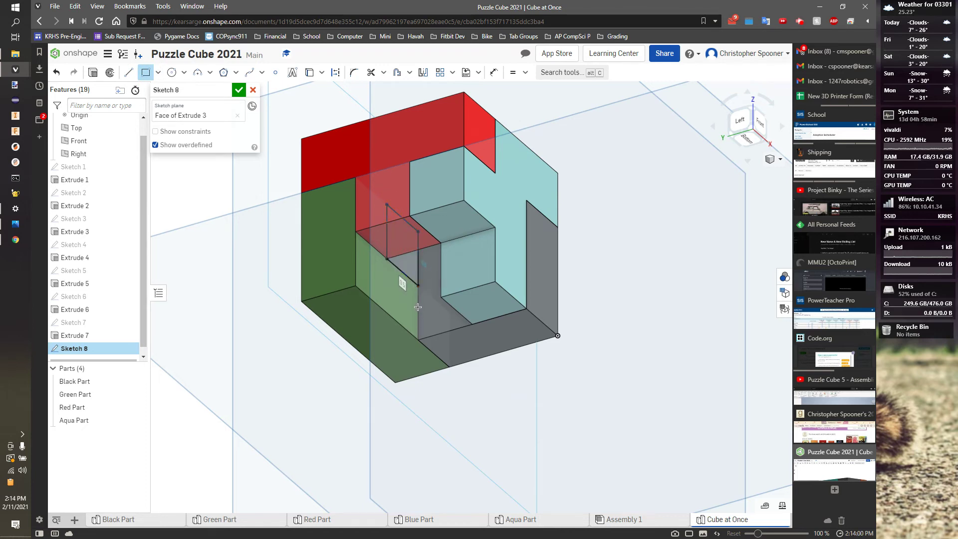
click(417, 284)
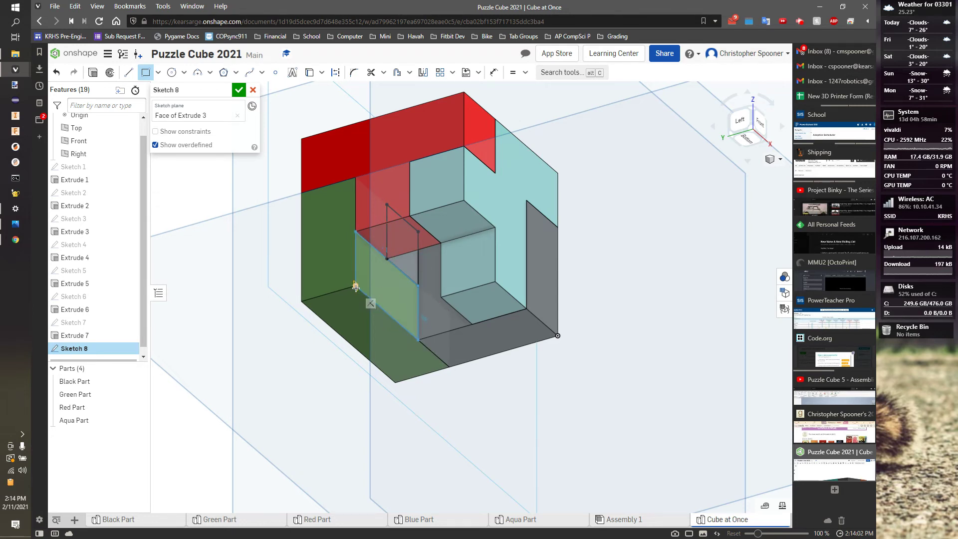
click(381, 290)
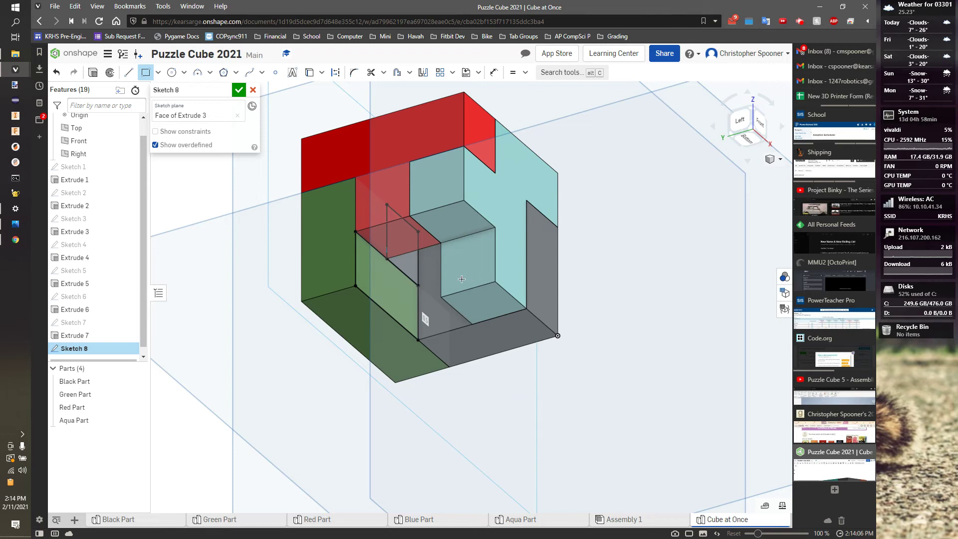
Extrude both regions of the green-face sketch 0.5 in into the open cavity as a new fifth part.
key(Return)
key(shift+e)
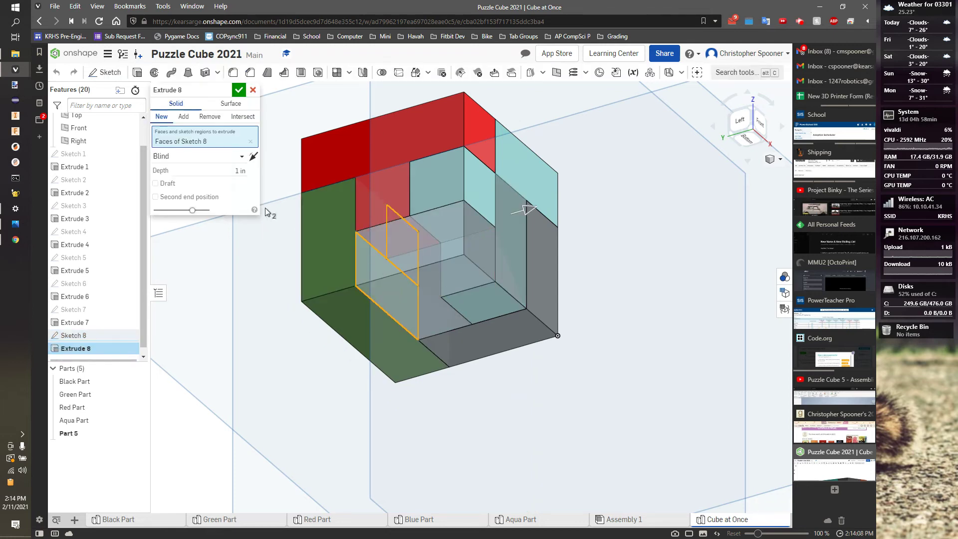
click(243, 173)
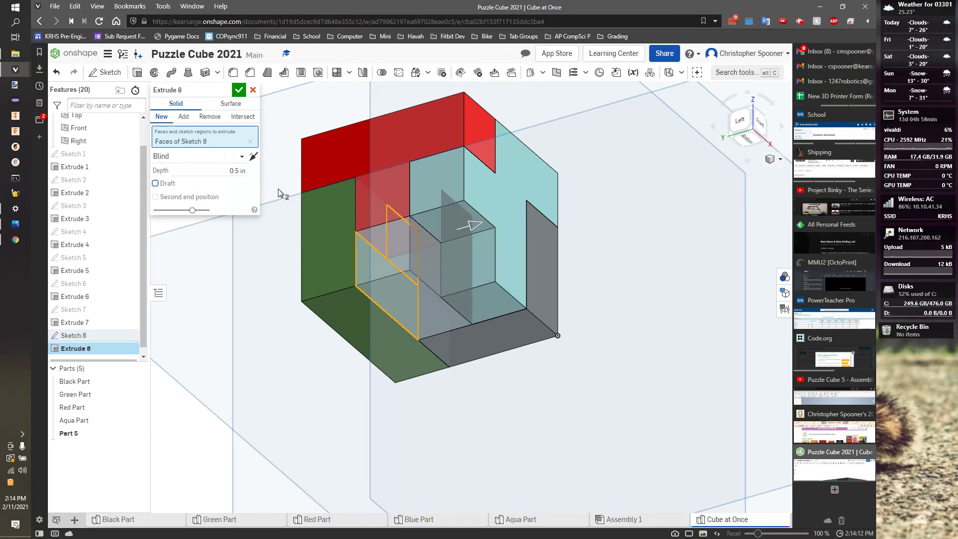
click(239, 91)
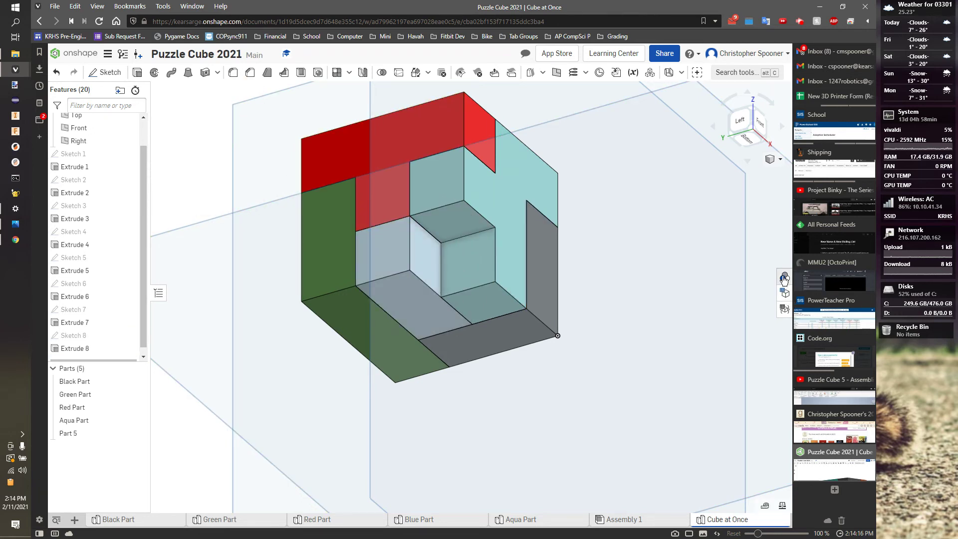
Set the appearance of the fifth part to blue, hex 0000FF.
click(785, 278)
click(674, 179)
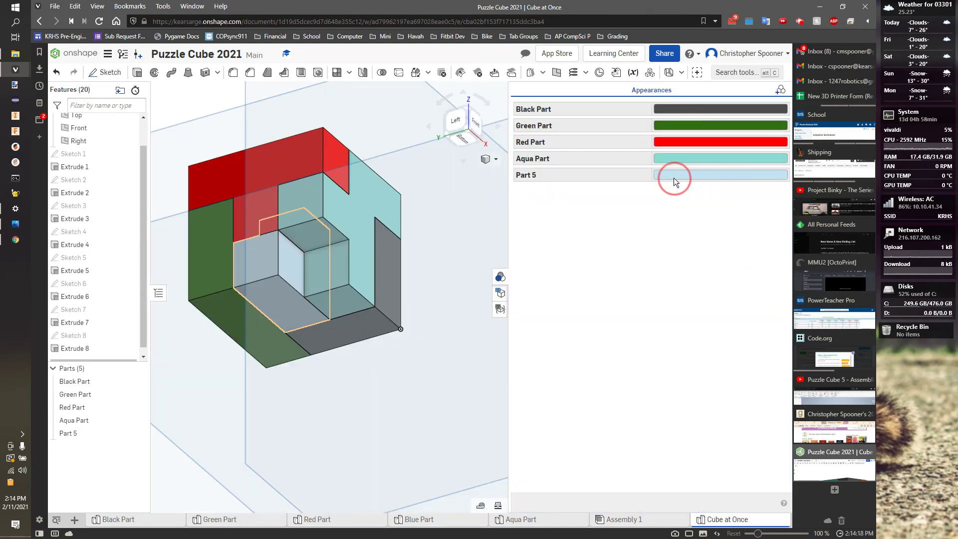
click(413, 118)
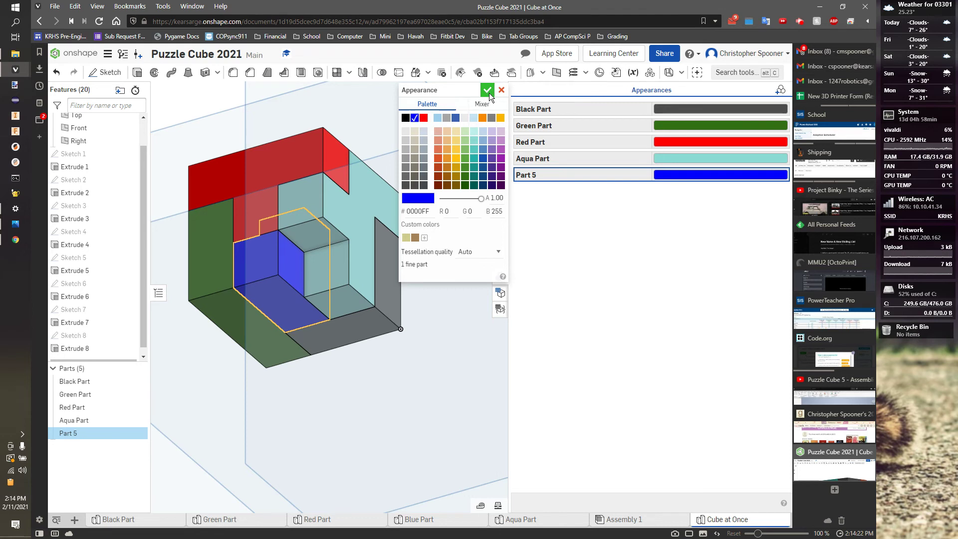
click(488, 90)
click(529, 175)
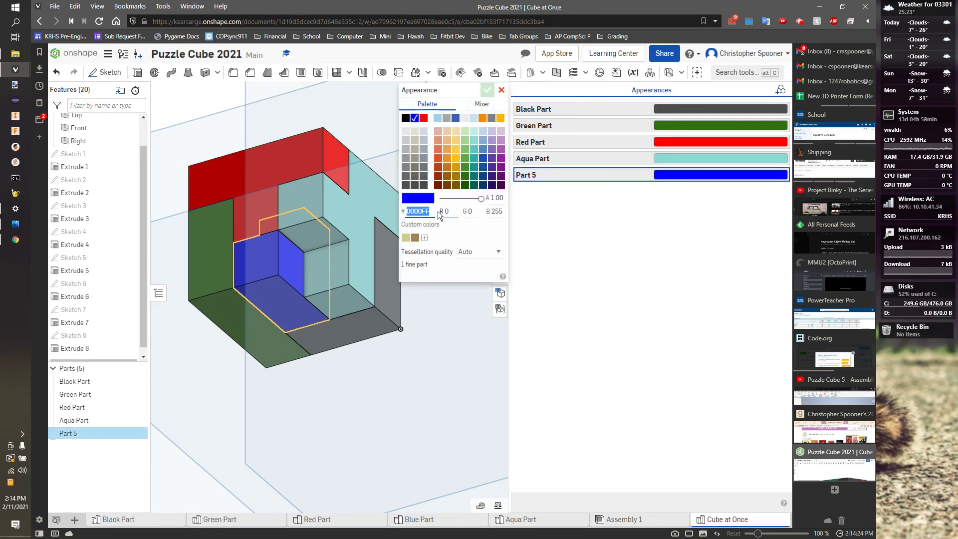
click(488, 90)
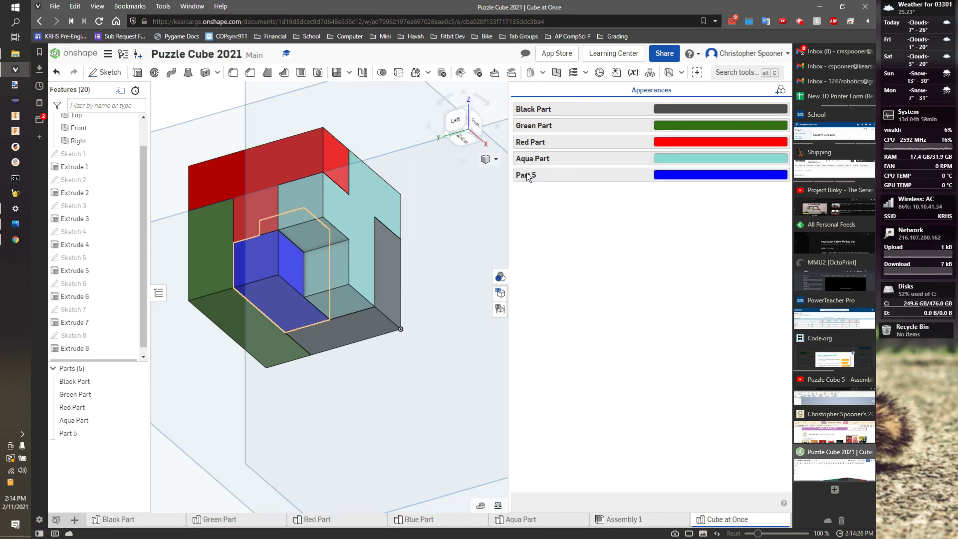
Rename the fifth part as Blue Part.
right_click(528, 176)
click(547, 181)
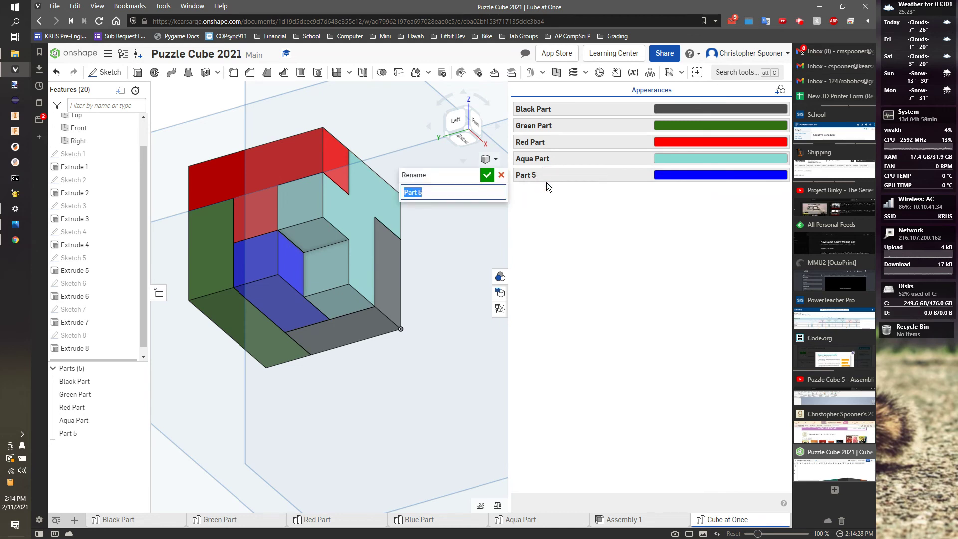
text(Blue Part)
key(Return)
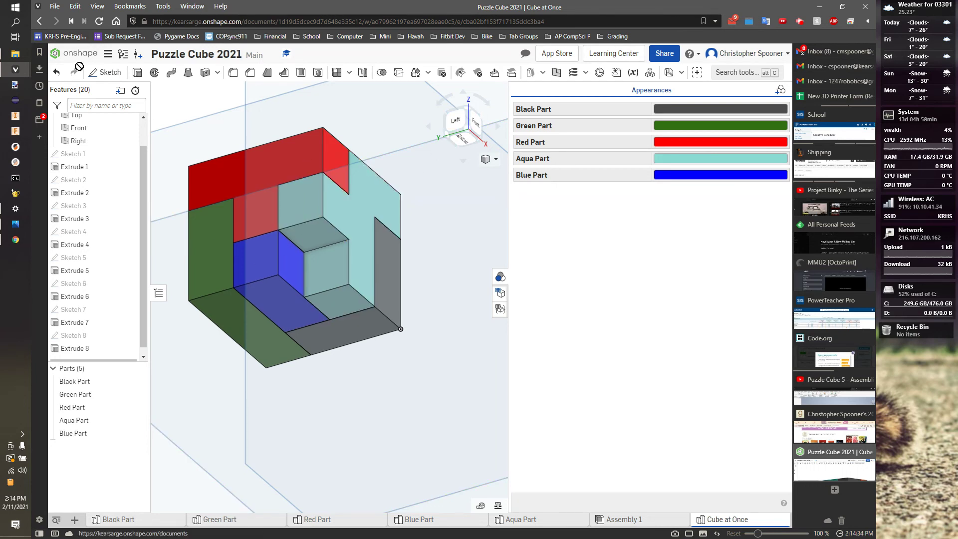
Sketch a corner-to-corner rectangle covering the blue part's raised square face beside the remaining open cavity, and close the appearance list.
click(104, 72)
click(295, 265)
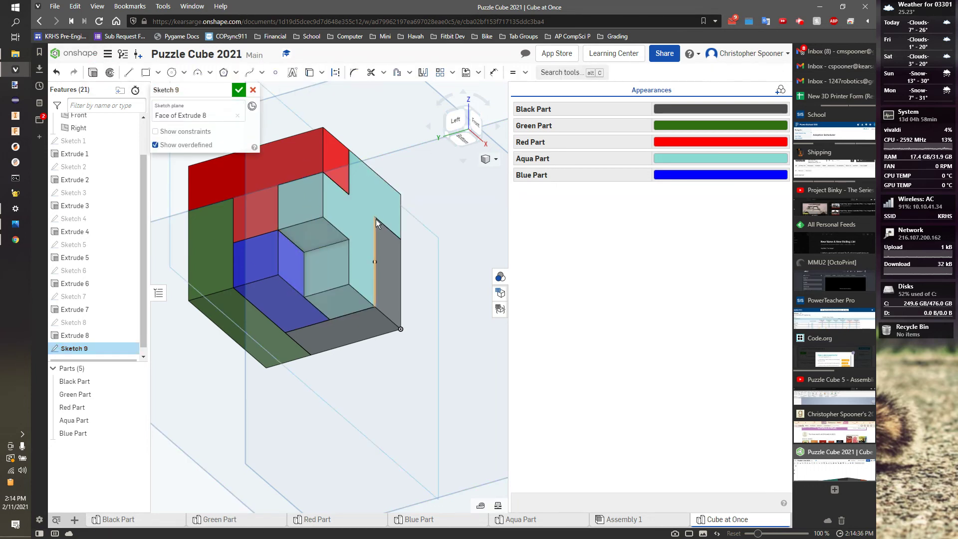
click(146, 72)
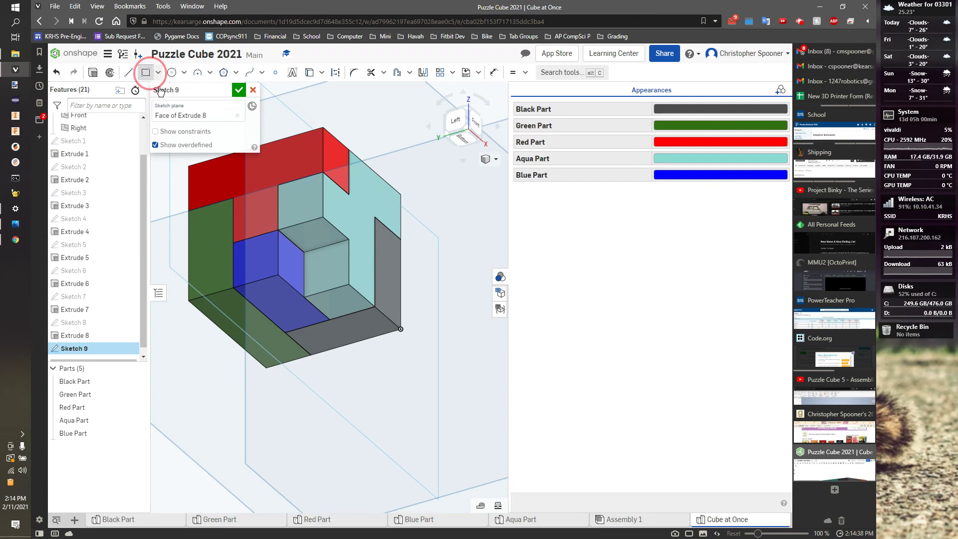
click(278, 274)
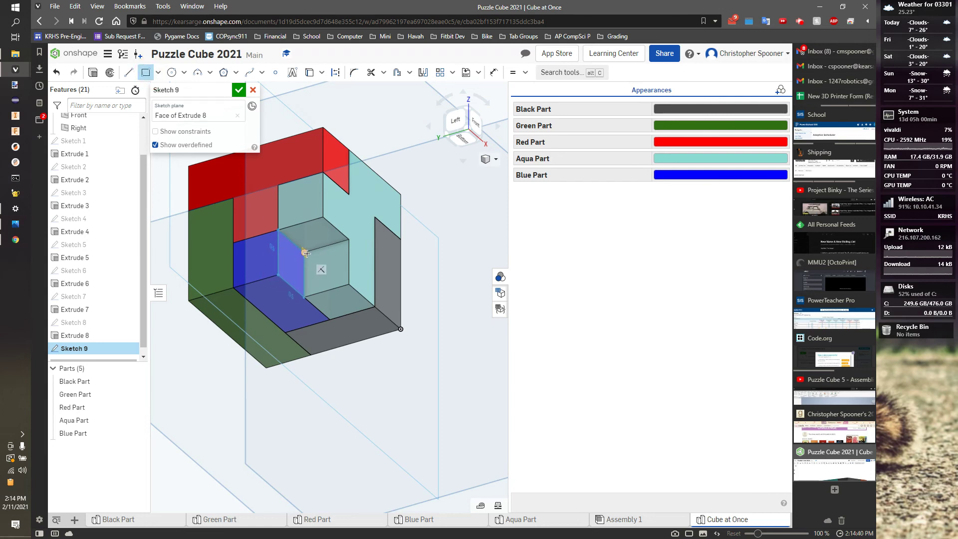
click(303, 252)
click(498, 277)
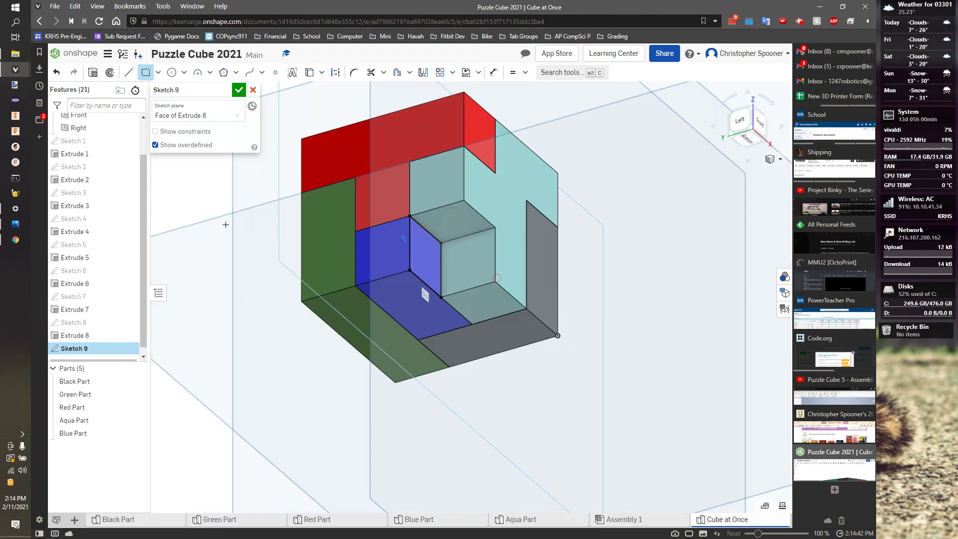
Extrude the square sketched on the blue part 0.5 in across the cavity, adding the result to Blue Part.
key(shift+e)
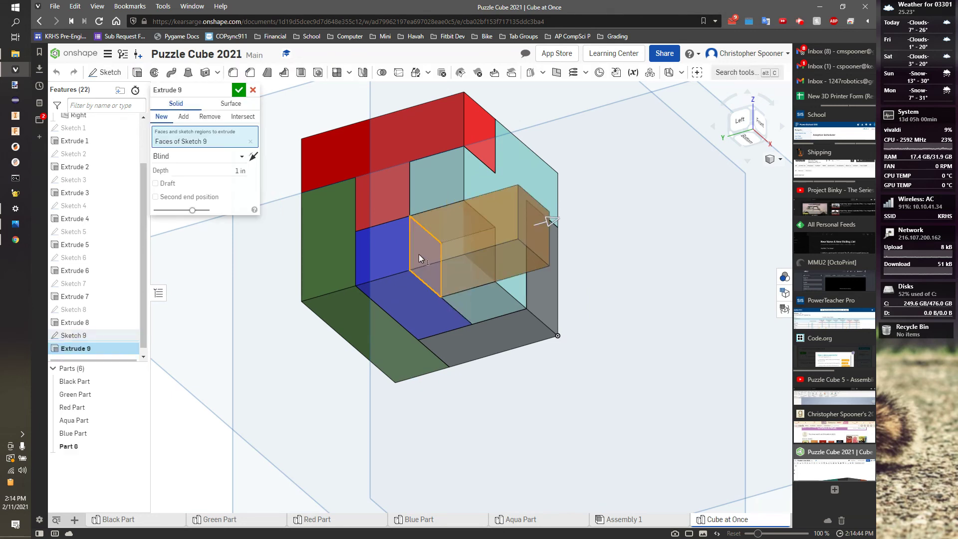
drag(239, 171, 265, 167)
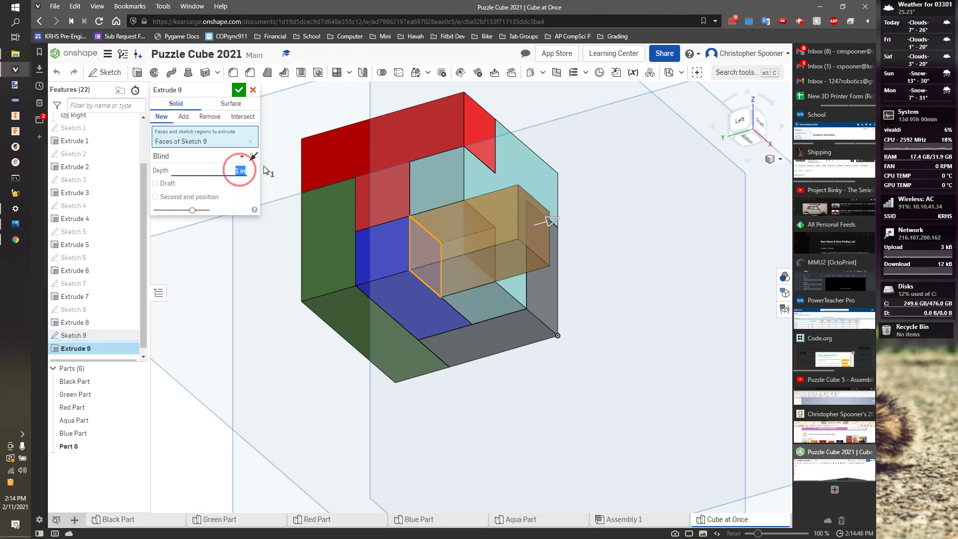
text(.5)
key(Tab)
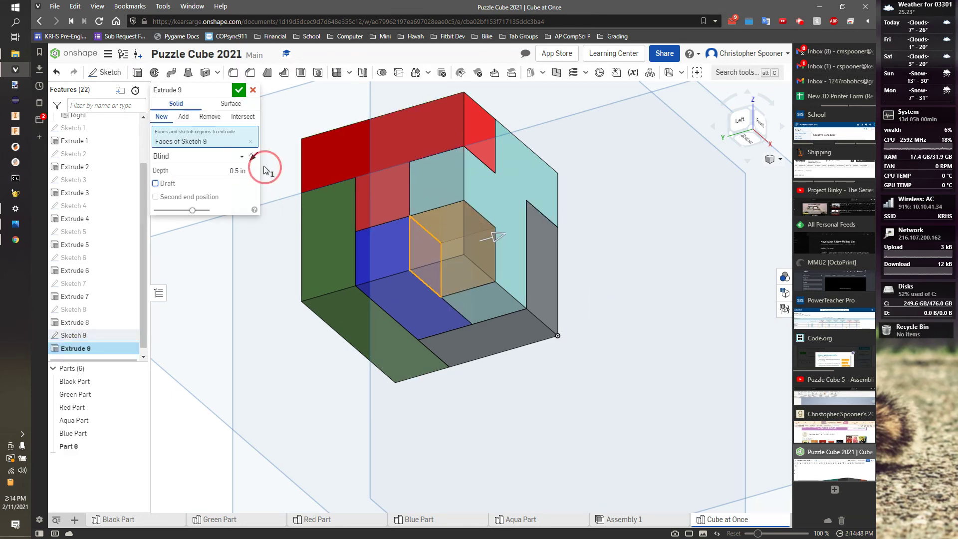
click(189, 117)
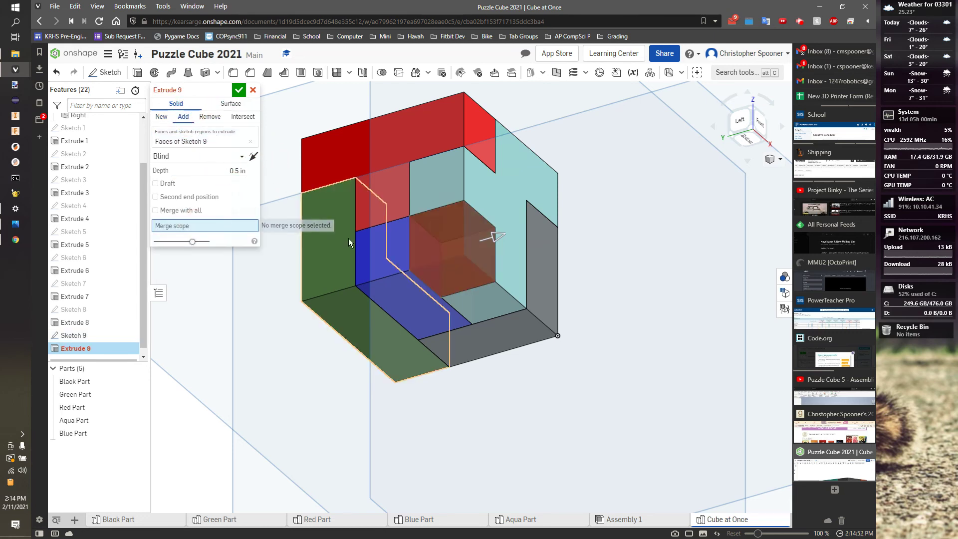
click(381, 248)
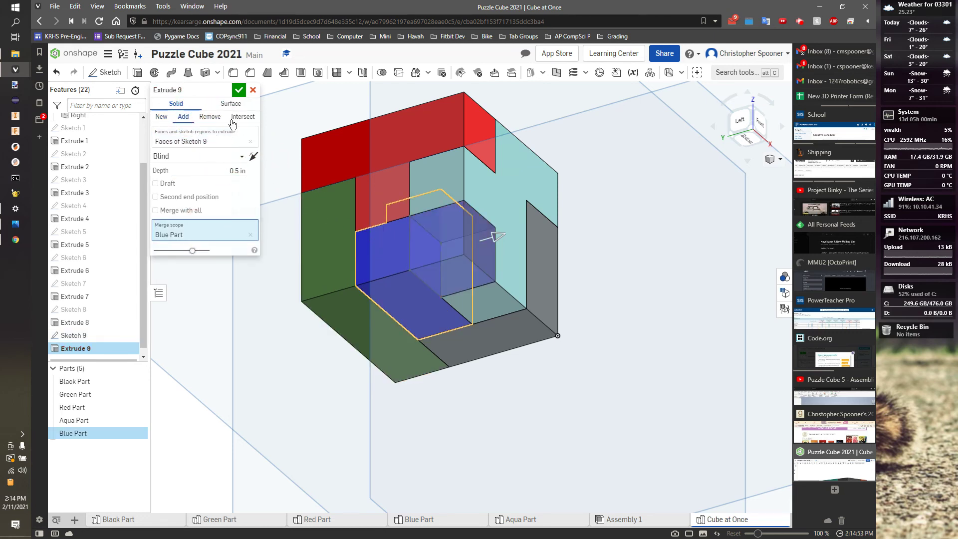
click(239, 90)
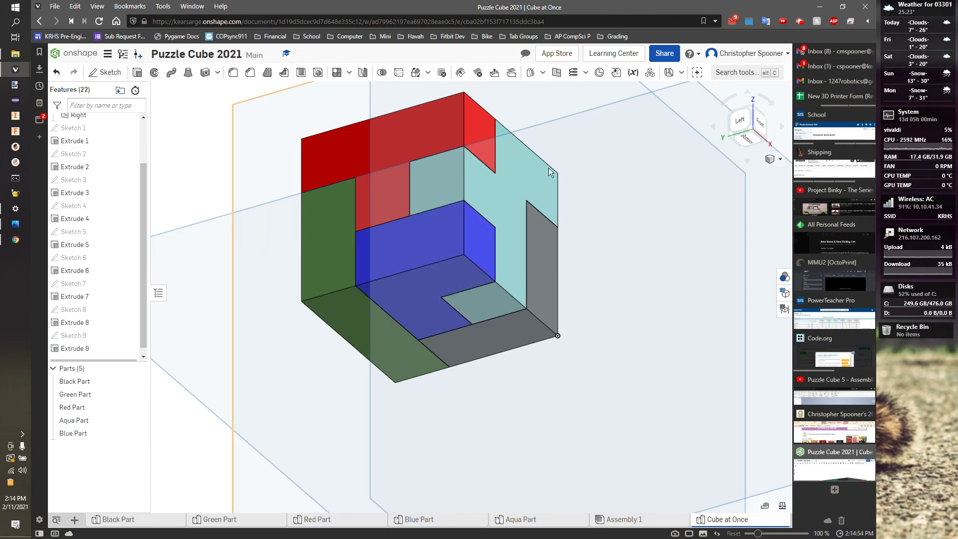
Inspect the five-part cube from an upper corner view and compare it with the separate part studios and Assembly 1, ending back on Cube at Once.
click(755, 108)
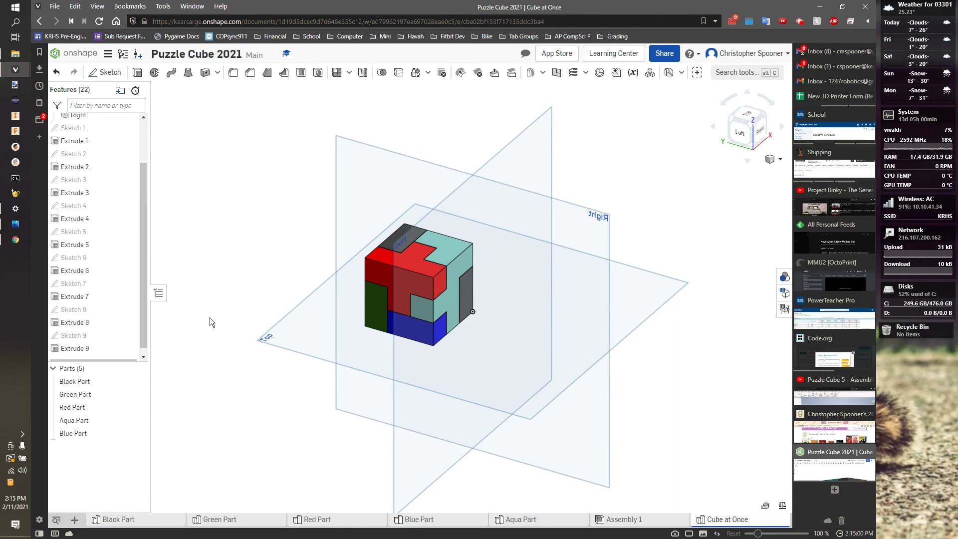
scroll(335, 300, up, 4)
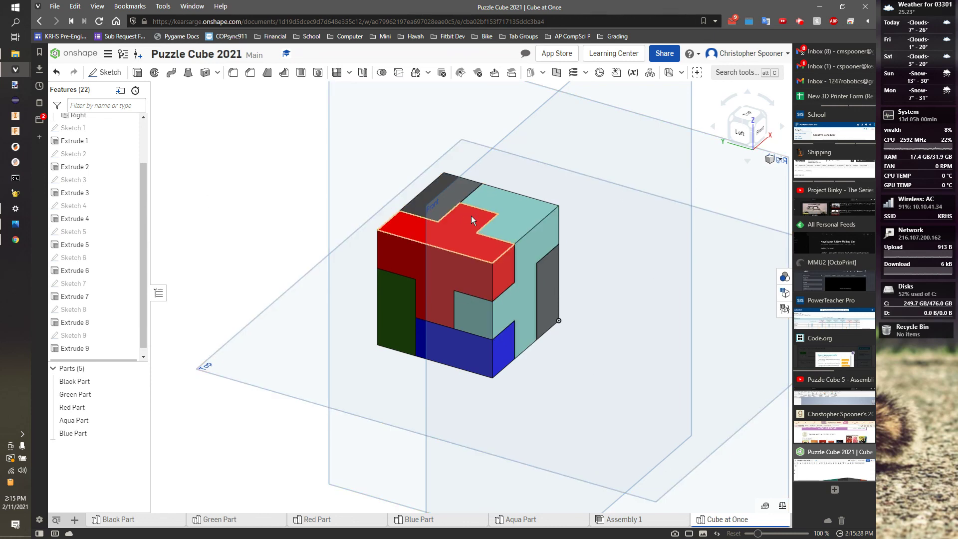
click(140, 520)
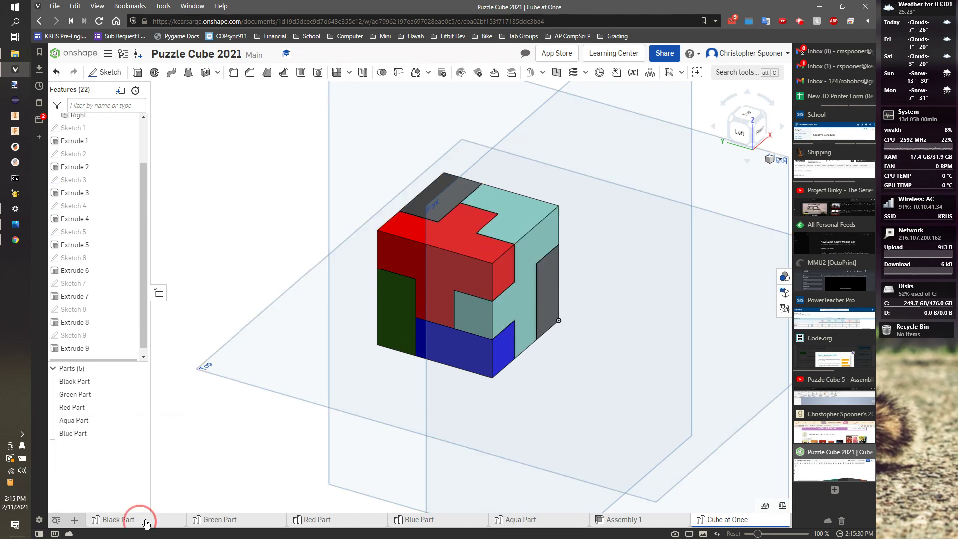
click(208, 520)
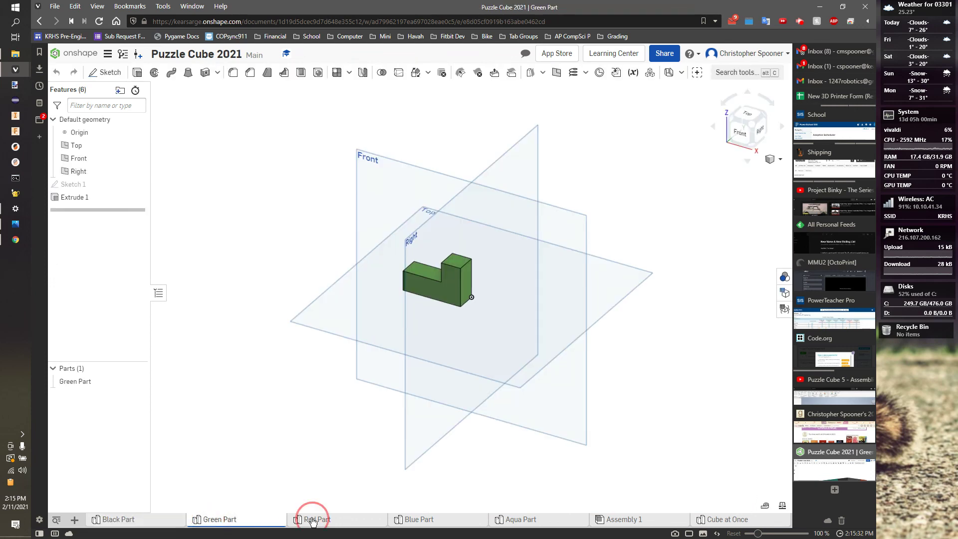
click(316, 520)
click(422, 519)
click(511, 520)
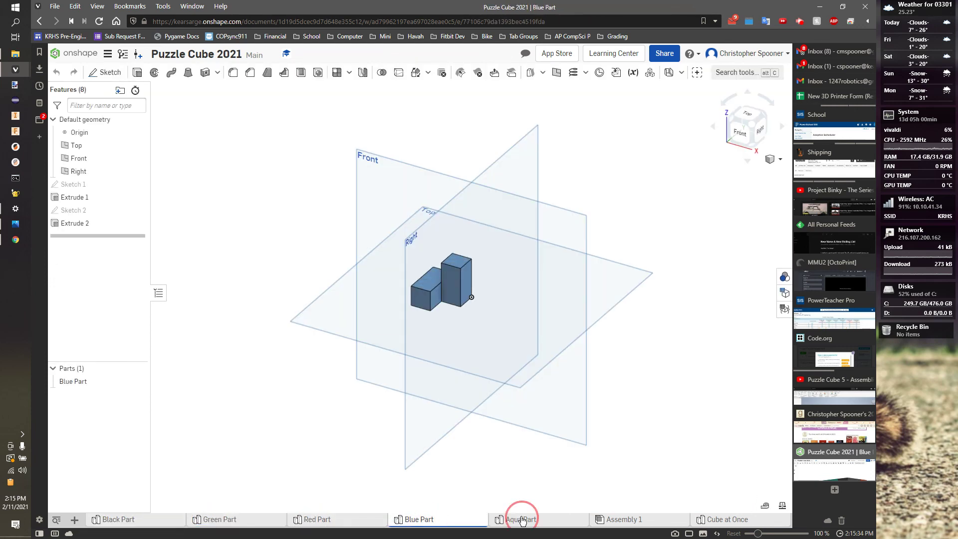
click(624, 519)
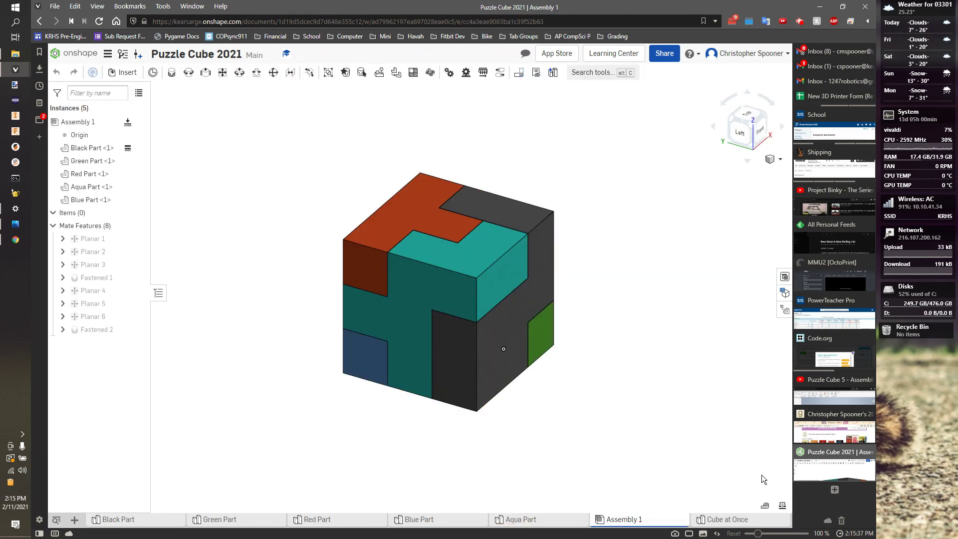
click(729, 519)
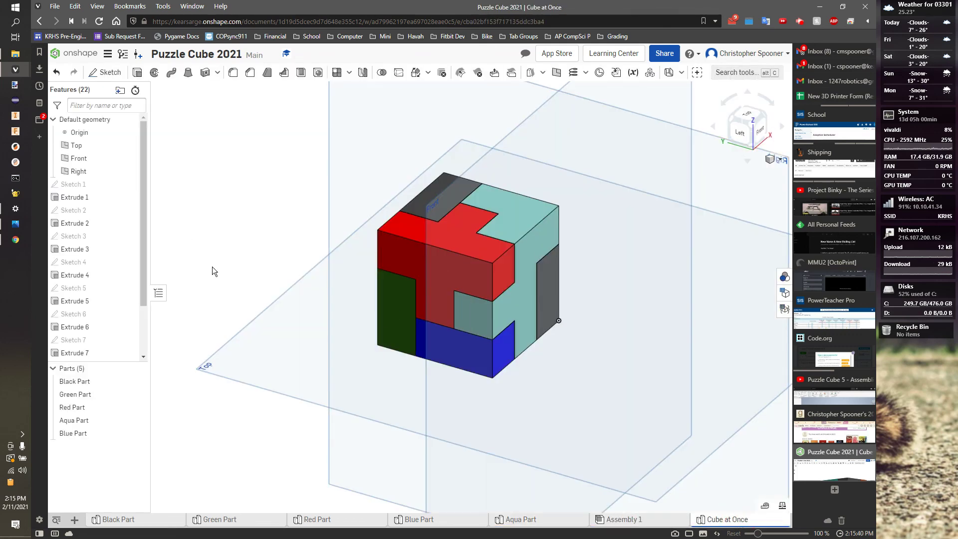
click(800, 21)
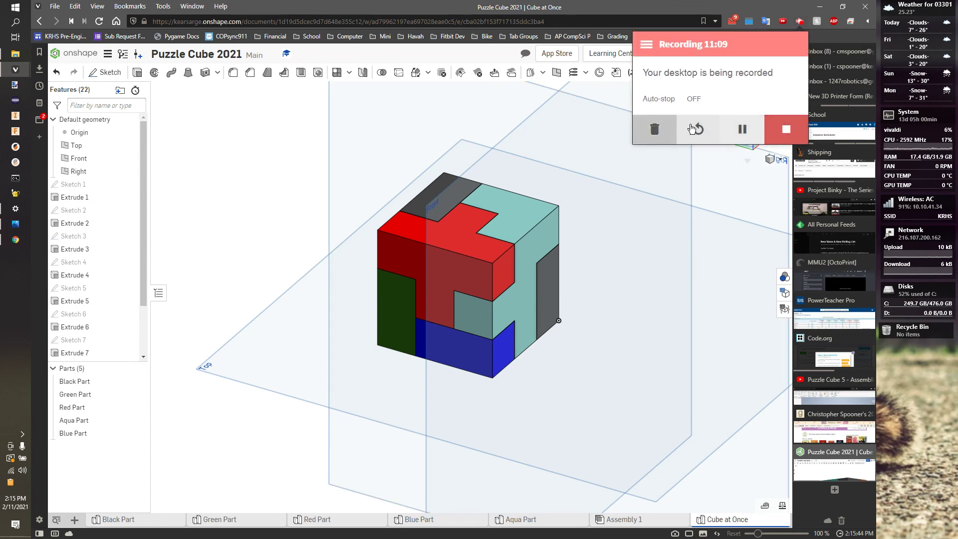